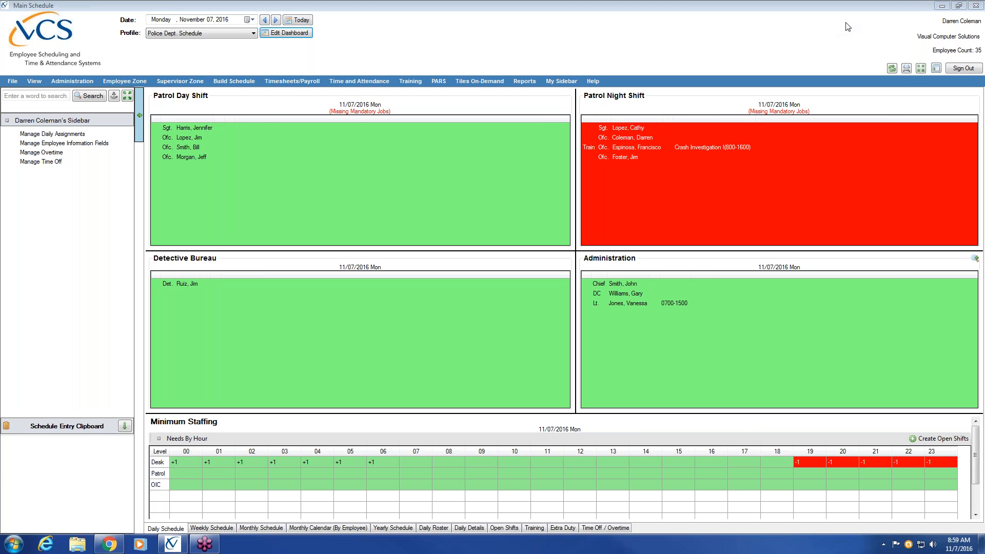
Step: Sign out, then sign back in with the scheduler's user name and password
click(963, 69)
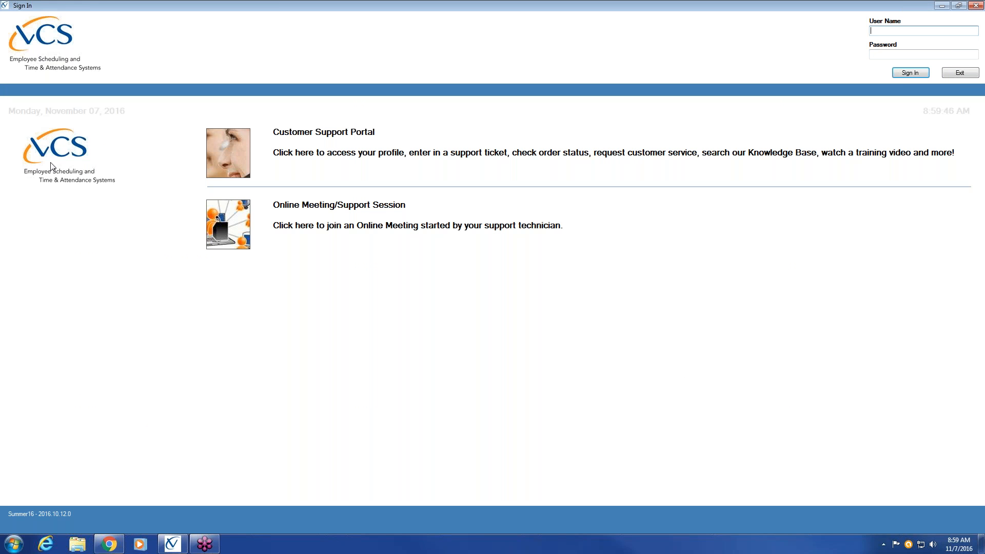
text(secad*****)
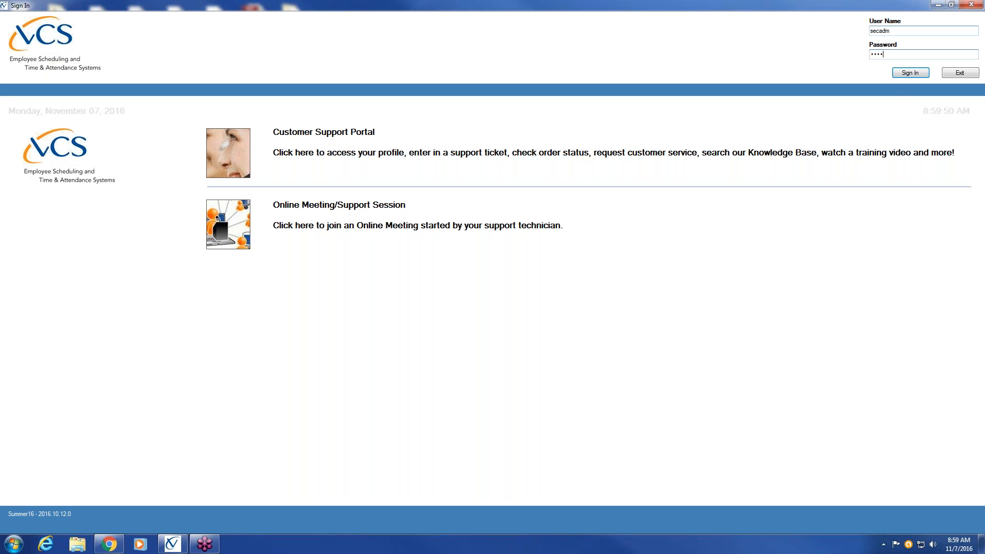
text(*)
key(Return)
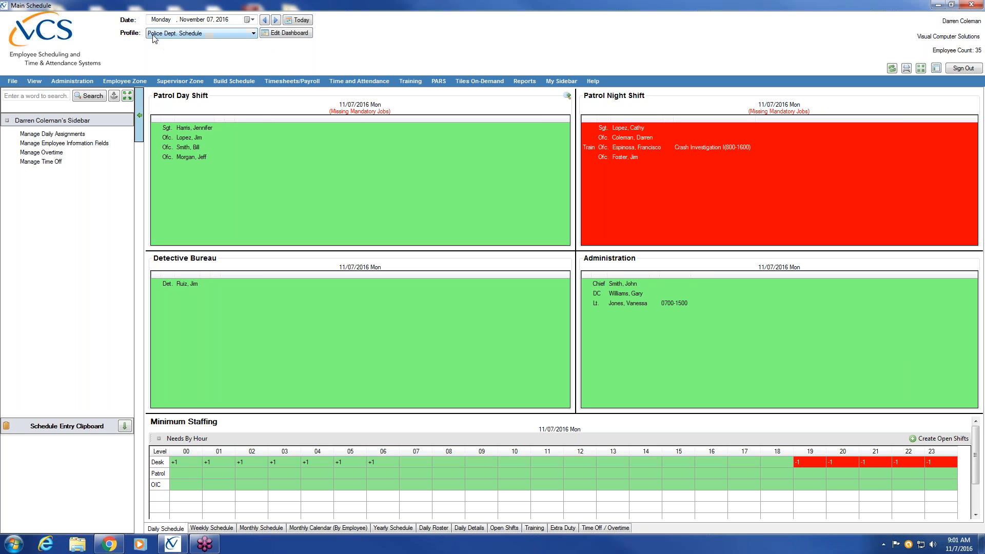
click(254, 34)
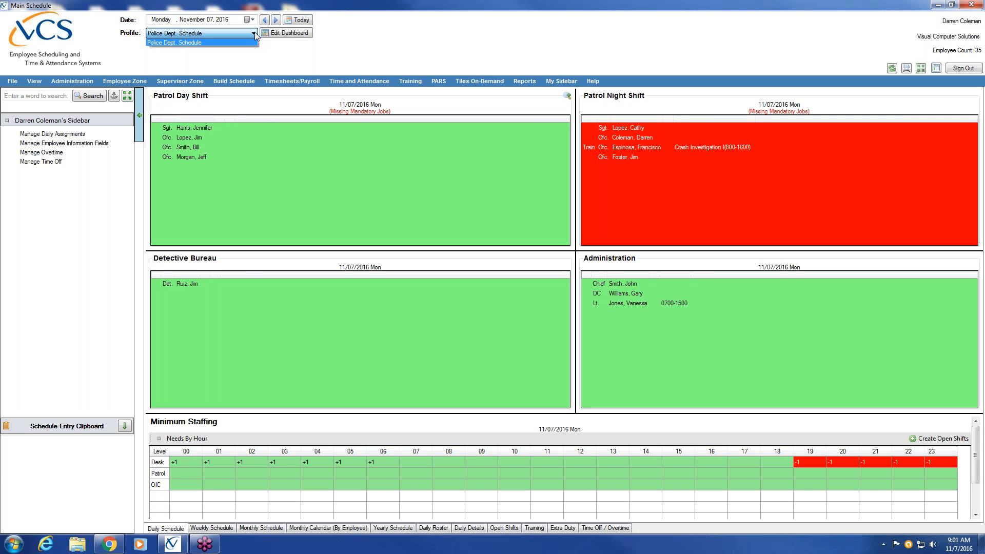
click(196, 42)
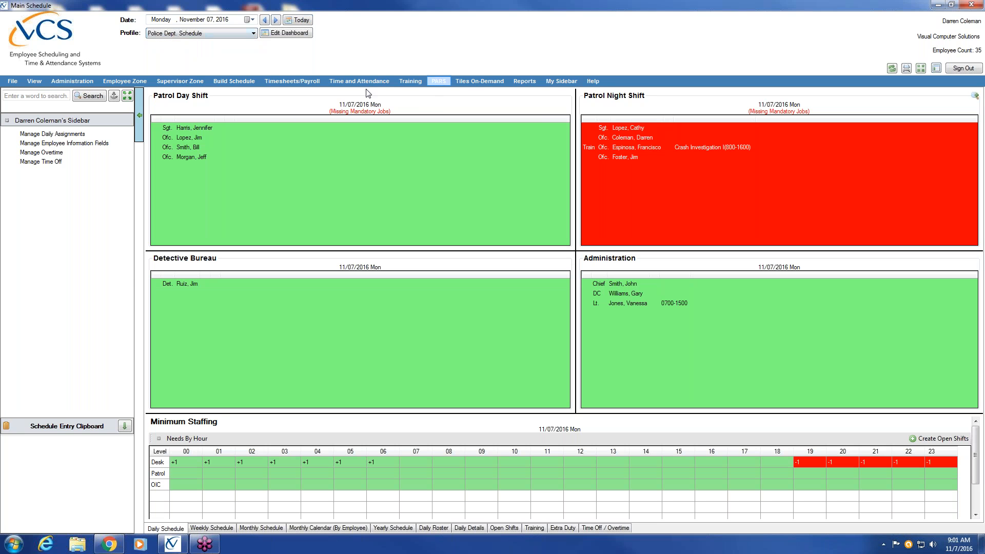
Step: Cycle twice through the Weekly, Monthly and by-employee Monthly Calendar views, returning to Daily Schedule each time
click(211, 528)
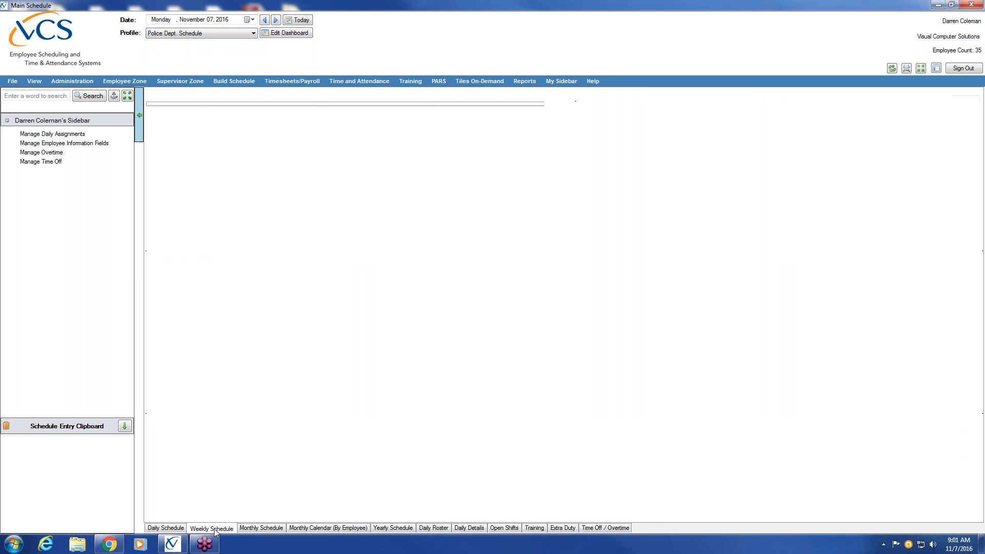
click(269, 529)
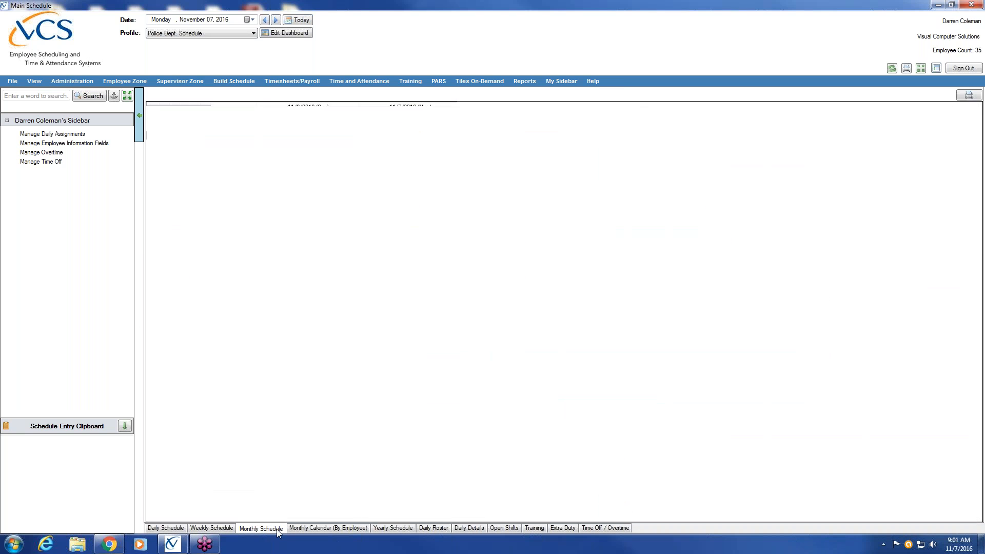
click(320, 529)
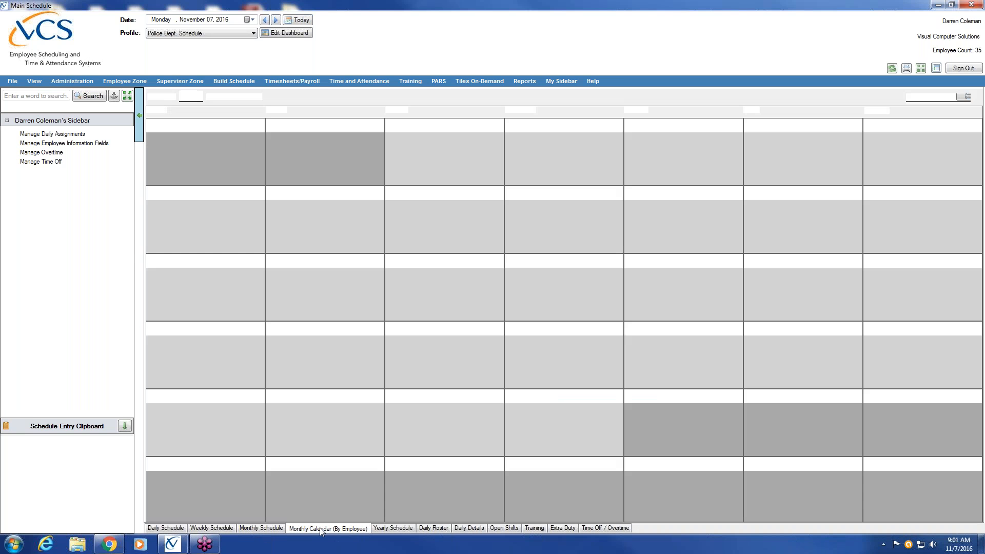
click(165, 529)
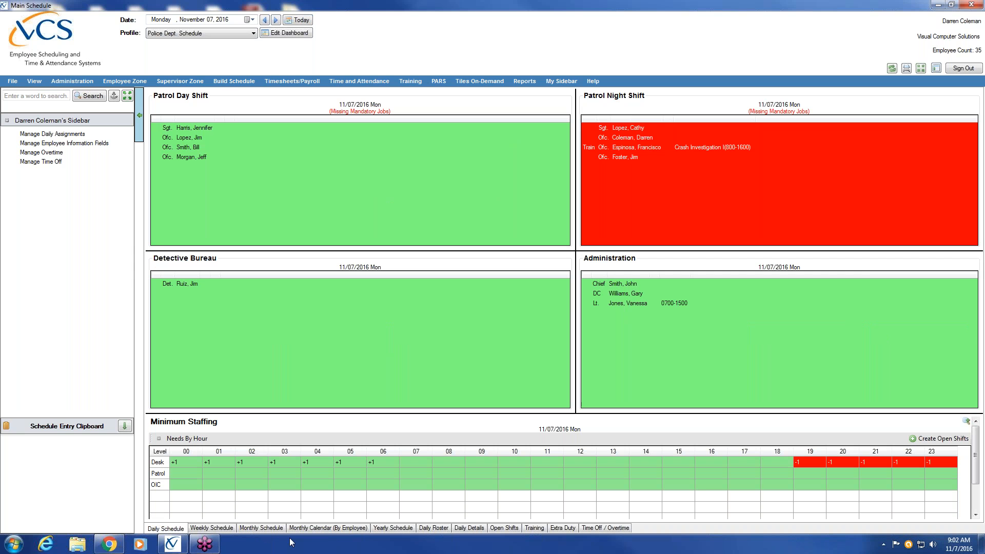
click(205, 529)
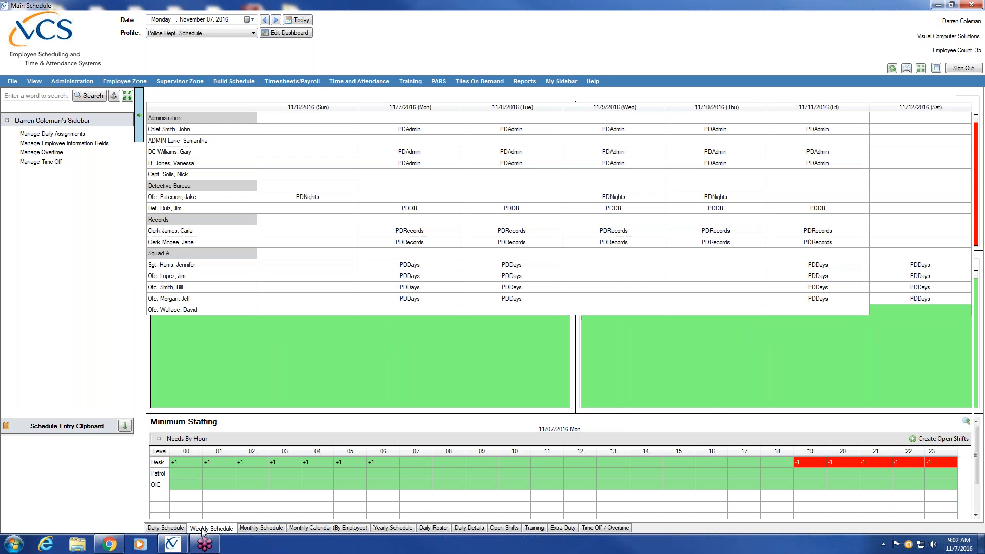
click(260, 529)
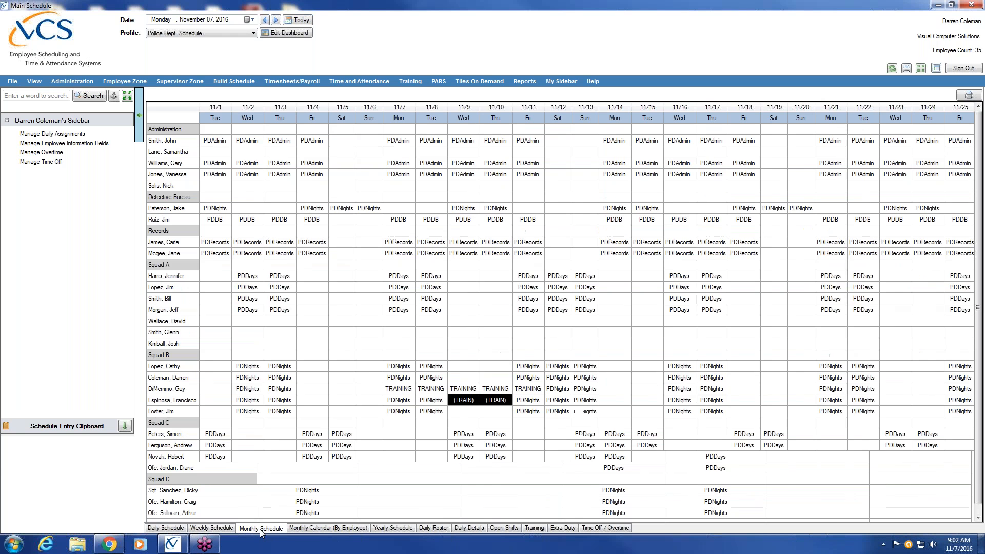
click(328, 528)
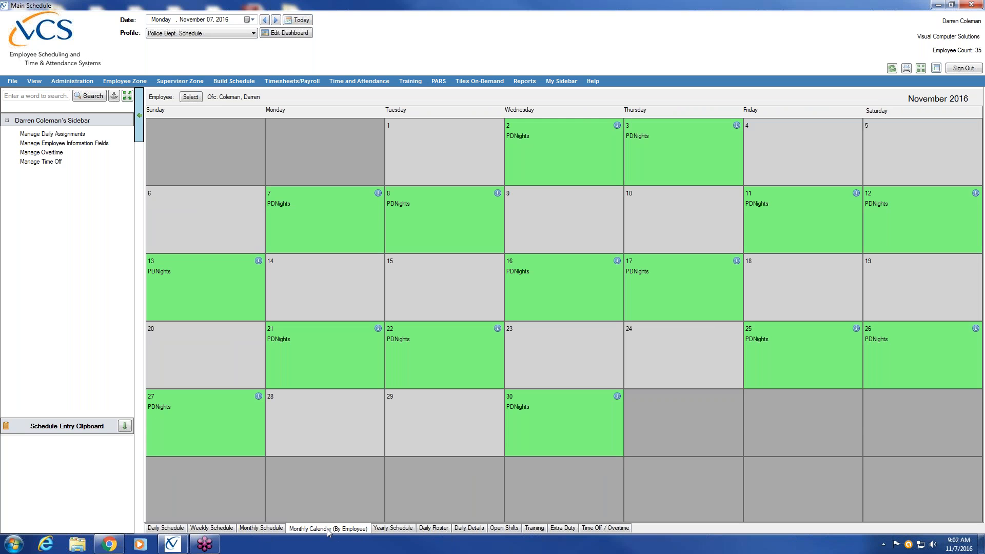
click(168, 528)
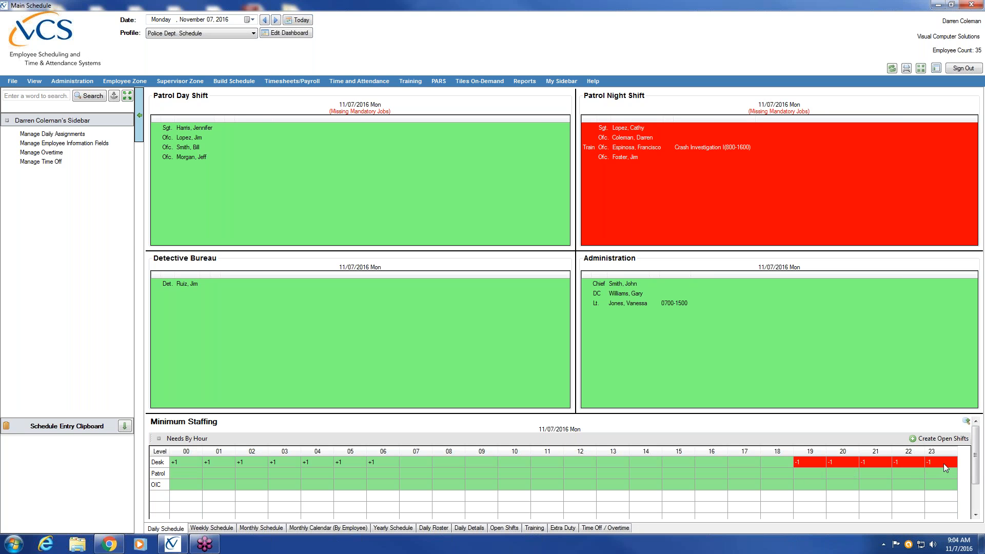
Step: Check the next day's staffing, return to today, then show the 11/6–11/12/2016 weekly schedule
click(276, 20)
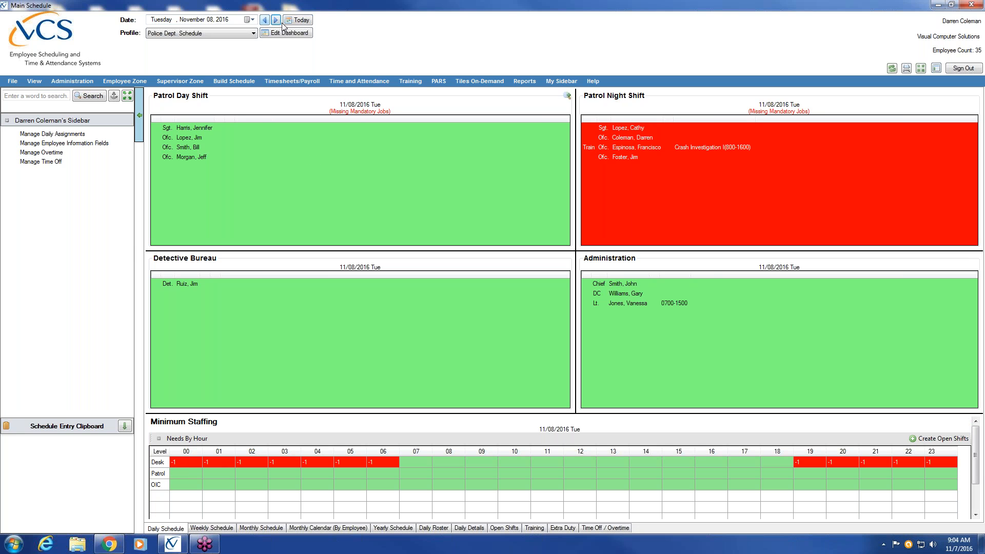
click(300, 21)
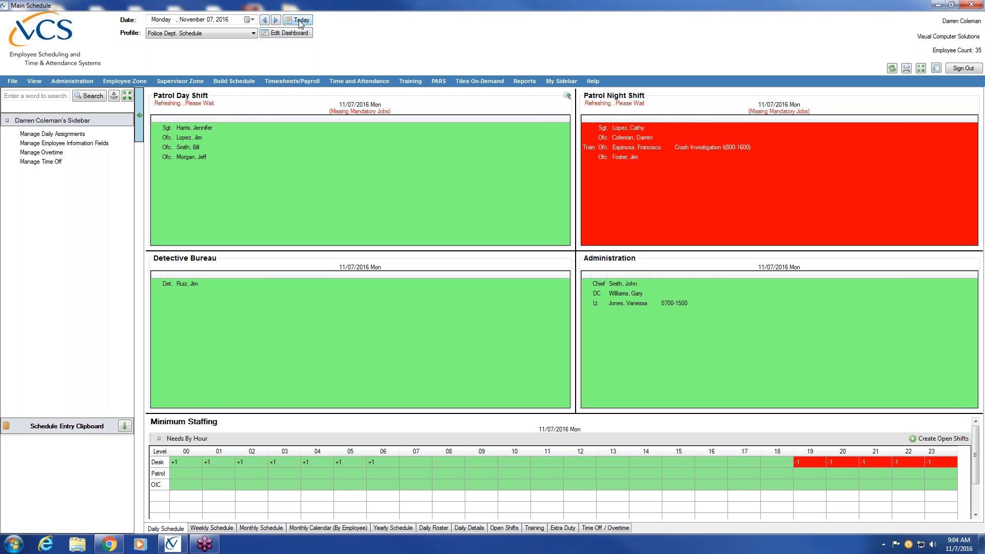
click(211, 529)
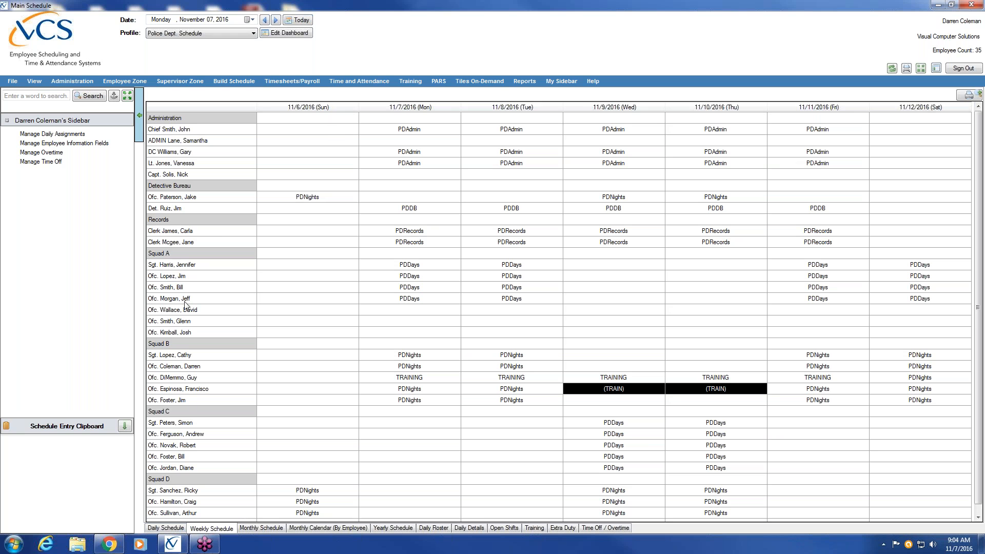
Step: Step through the Daily, Weekly and Monthly grids to an officer's November 2016 by-employee calendar
click(166, 529)
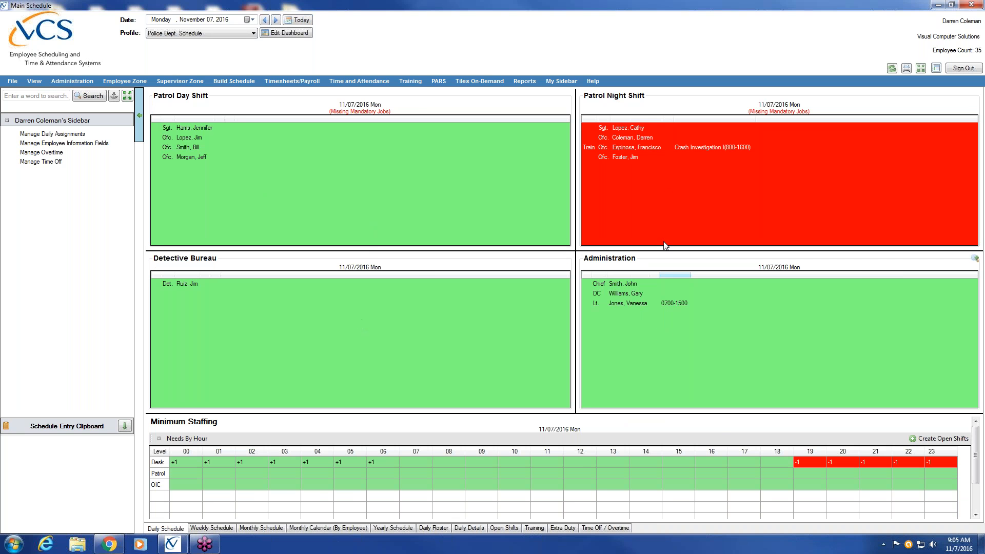
click(213, 529)
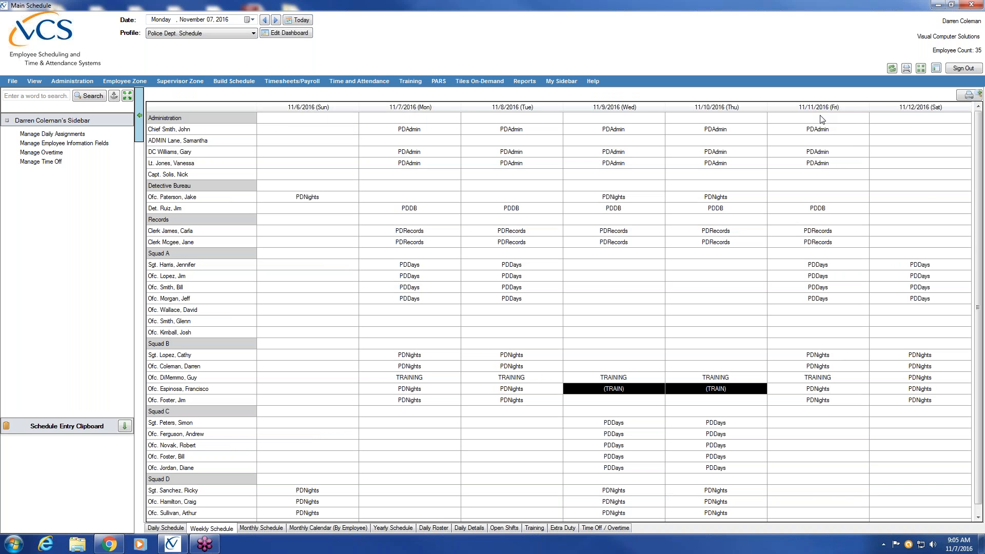
click(264, 528)
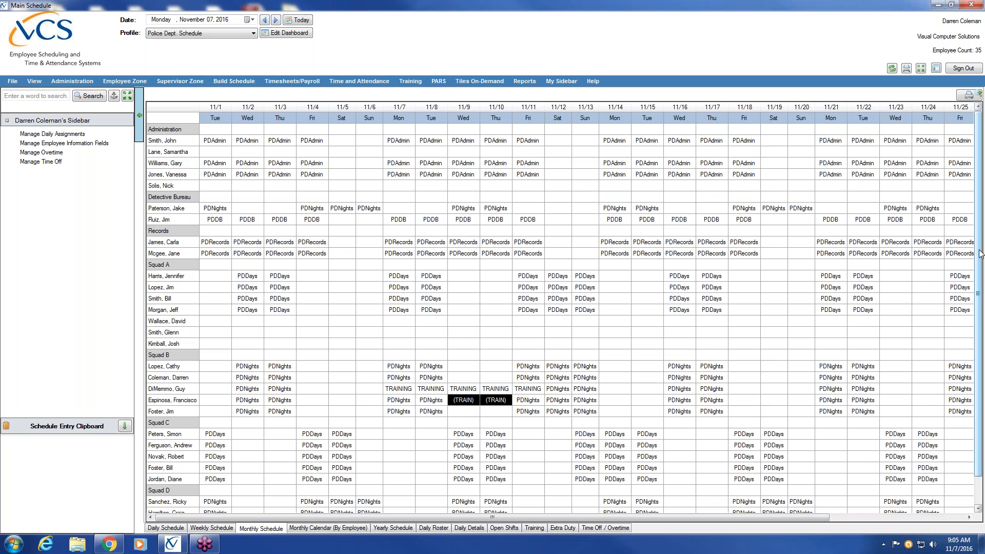
scroll(976, 288, down, 2)
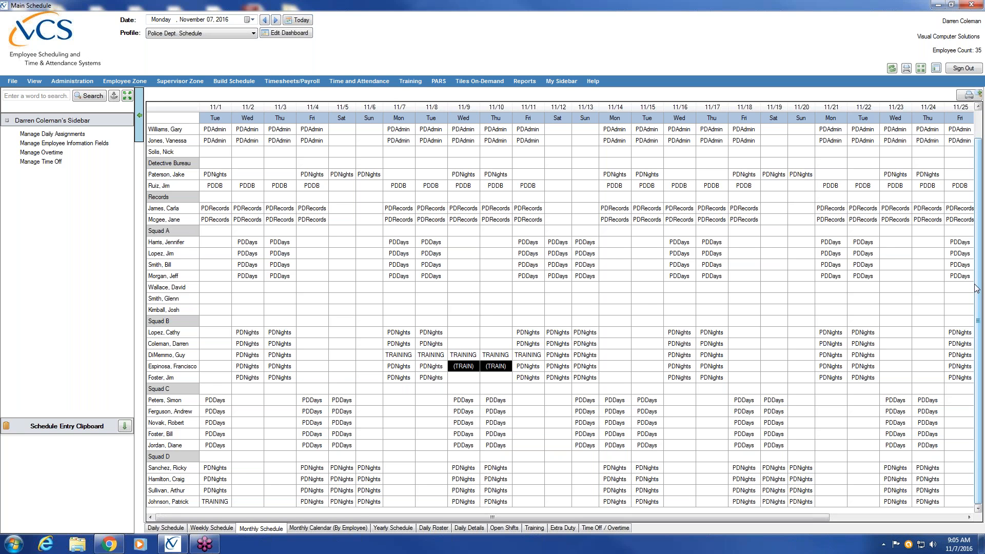
click(346, 530)
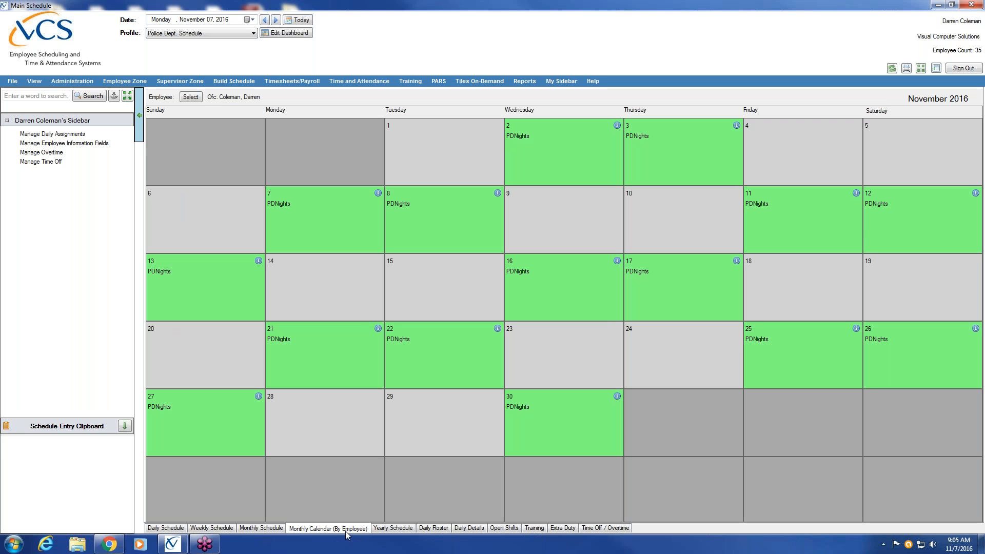
Step: Pick another officer from the employee lookup, loading their calendar with TRAINING on 11/7–11/11
click(192, 98)
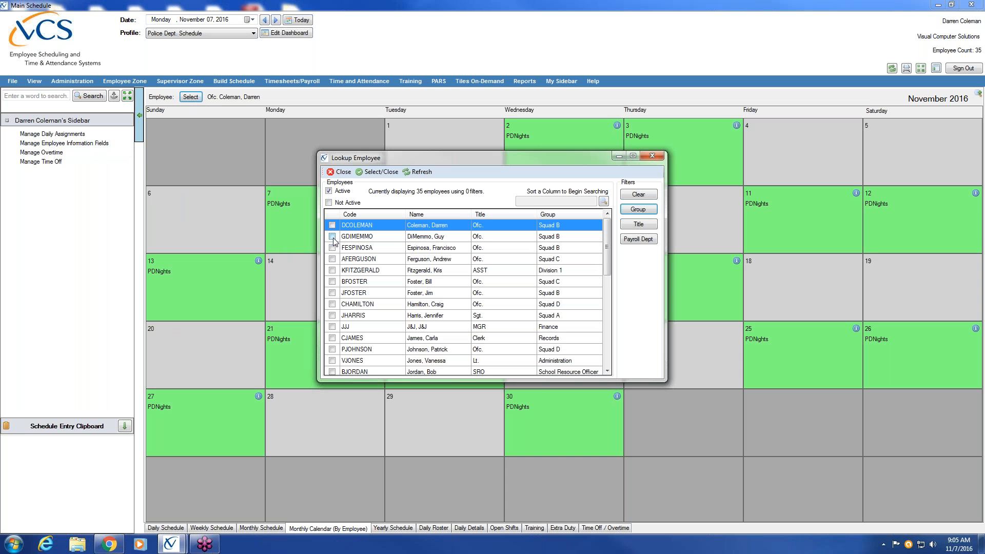
click(332, 238)
click(332, 237)
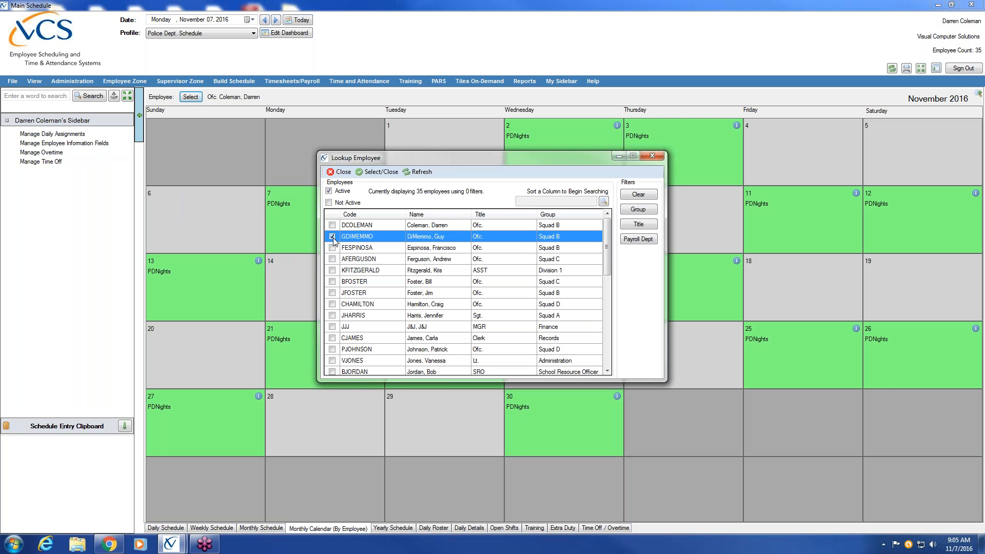
click(375, 173)
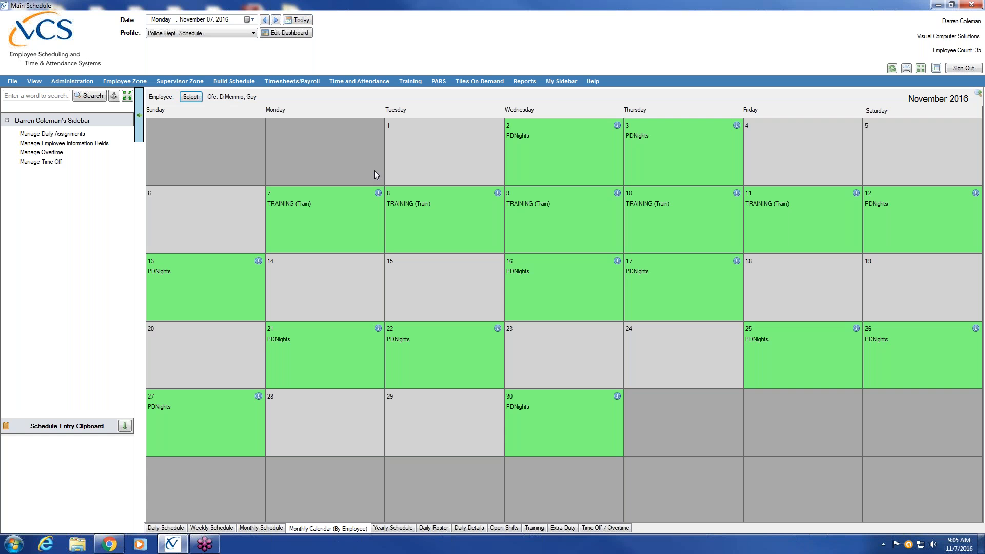
Step: Show another officer's 2016 yearly schedule, with (TRAIN) entries on November 9 and 10
click(392, 529)
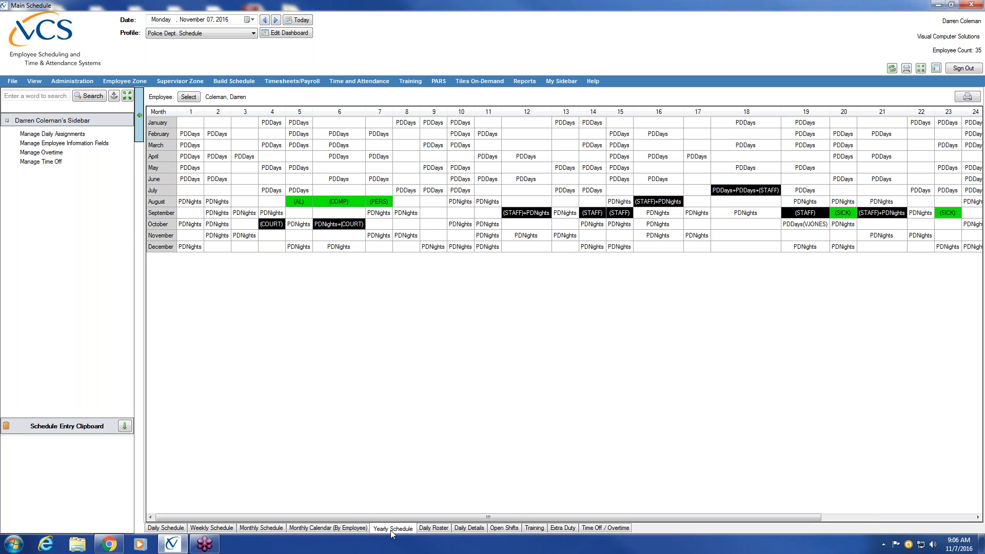
click(188, 97)
double_click(68, 152)
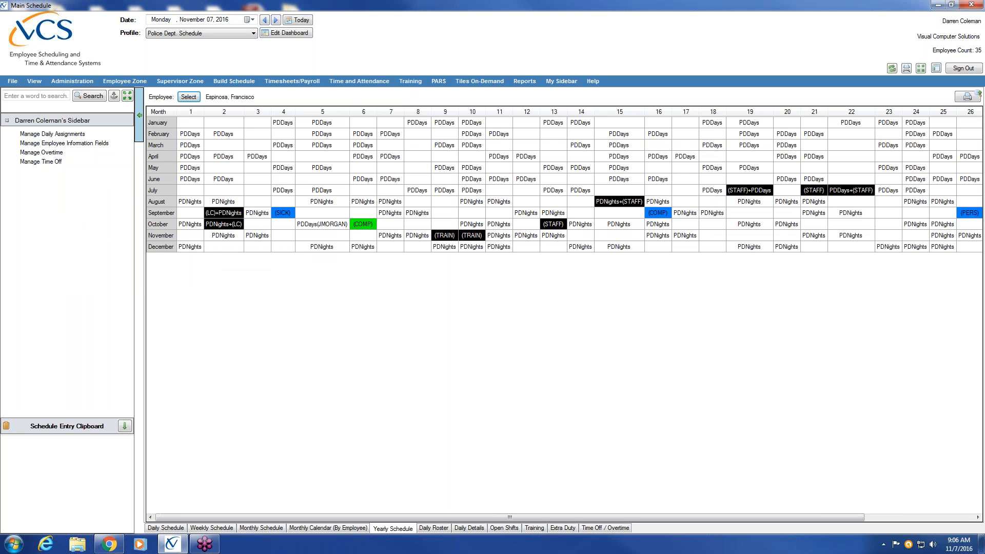
Step: Show the 11/7/2016 Daily Roster, then the Daily Details with 20 regular days off
click(433, 529)
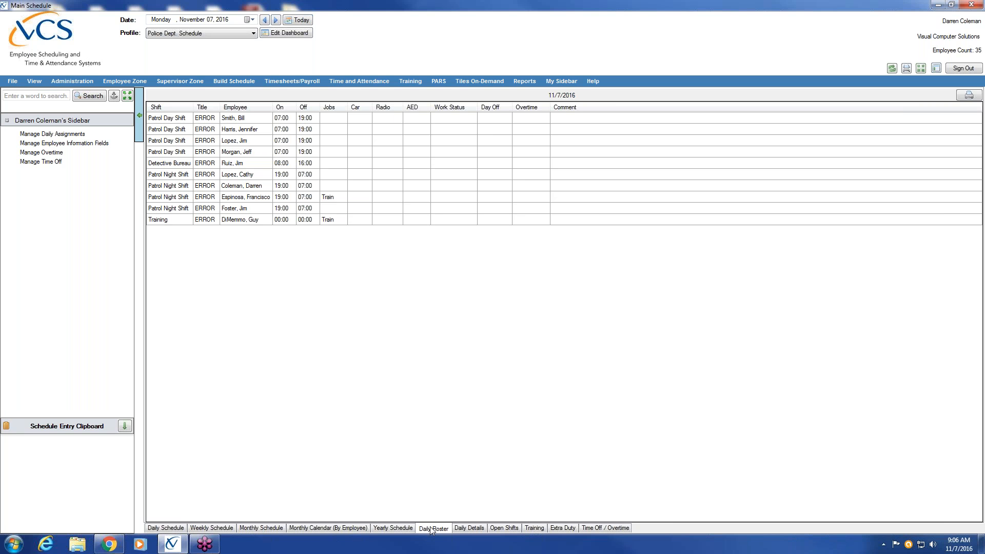
click(474, 529)
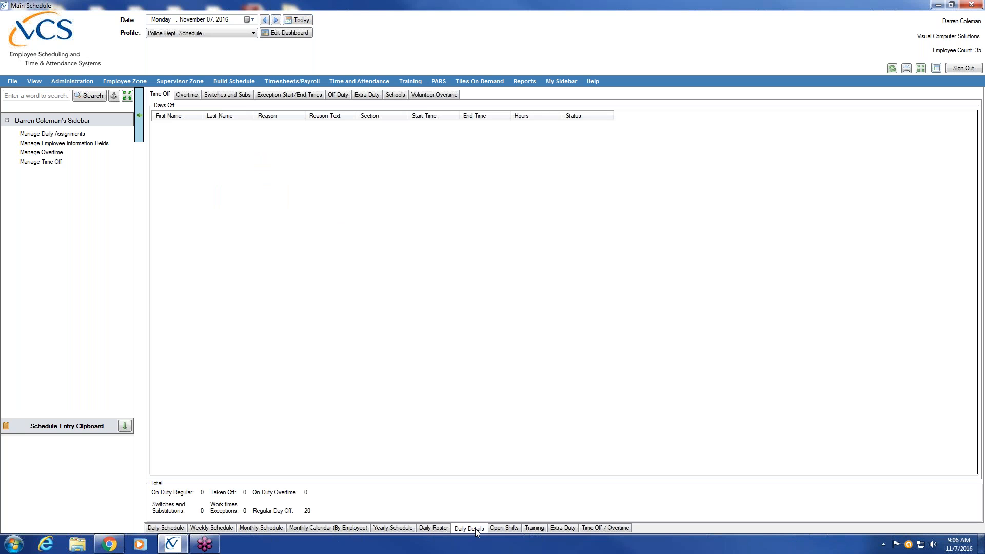
Step: Glance at the day's Overtime, Switches and Subs, and Exception Times lists
click(187, 96)
click(228, 97)
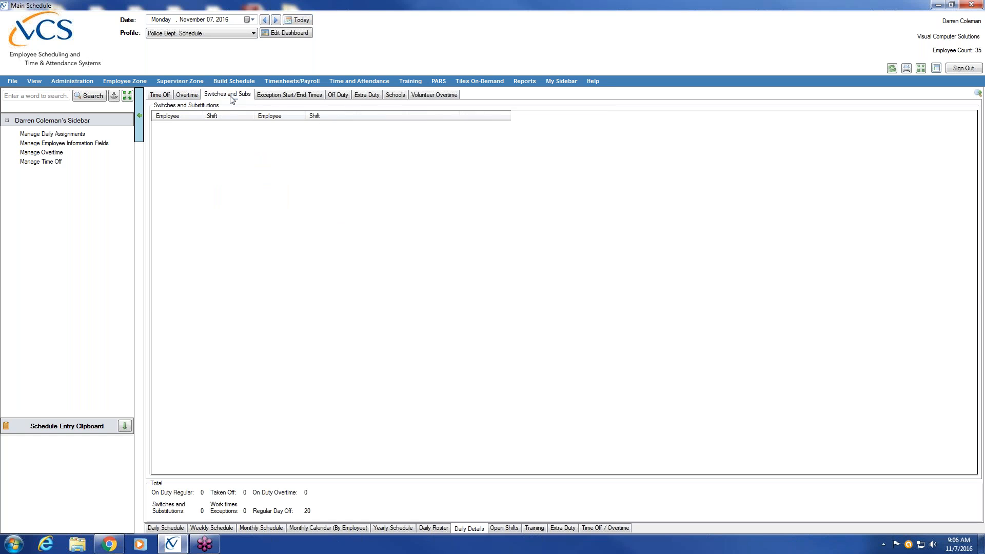
click(285, 98)
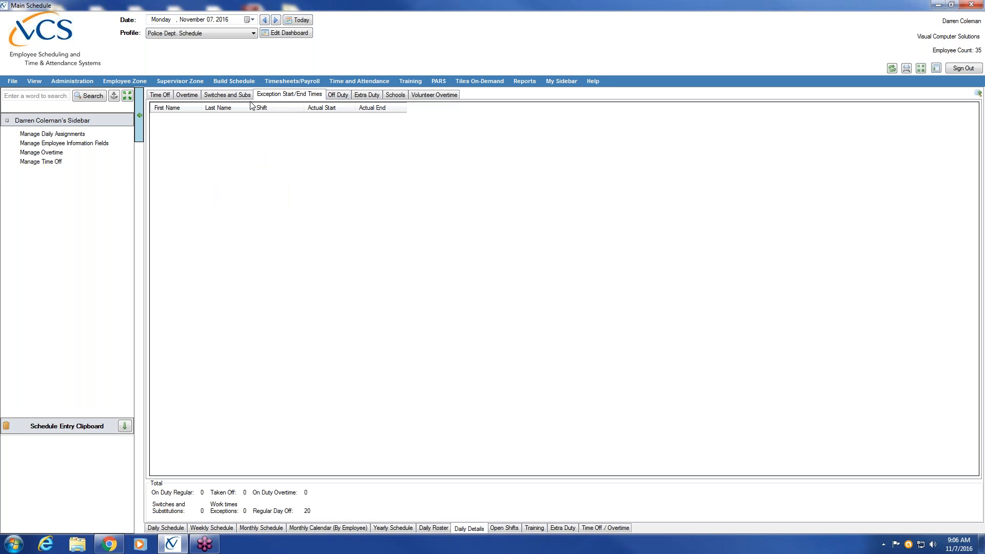
Step: Review Time Off, Overtime, Switches, Exception Times, Off Duty, Extra Duty, Schools and Volunteer Overtime
click(158, 96)
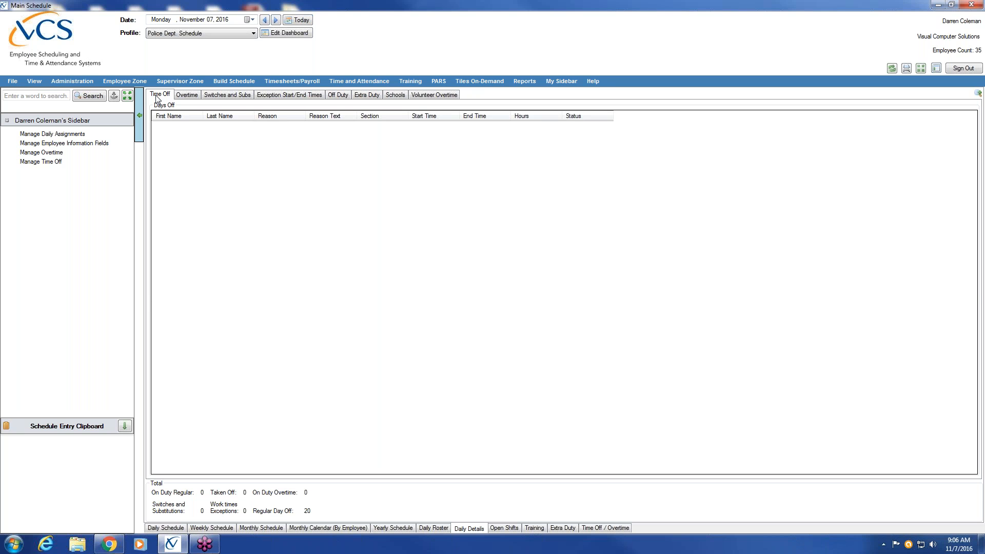
click(188, 95)
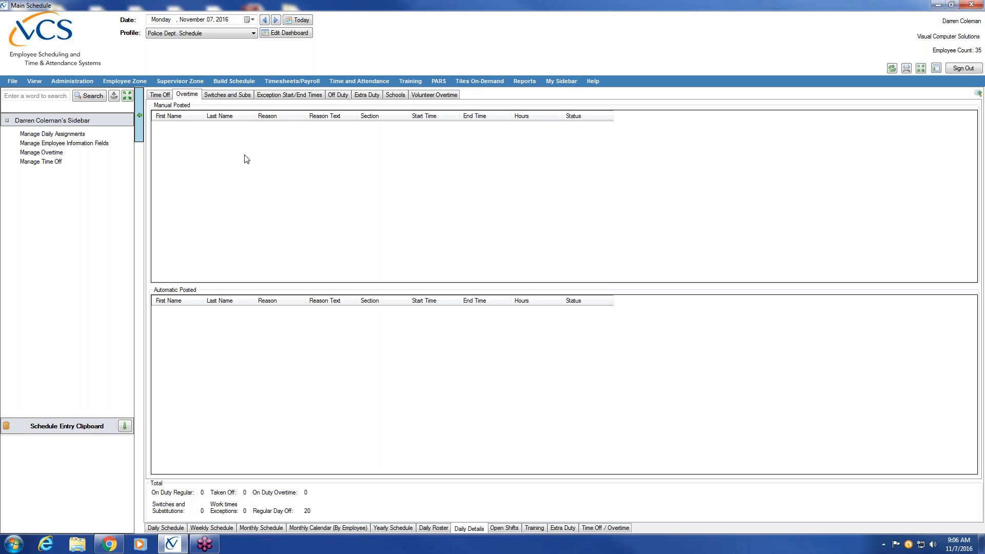
click(240, 97)
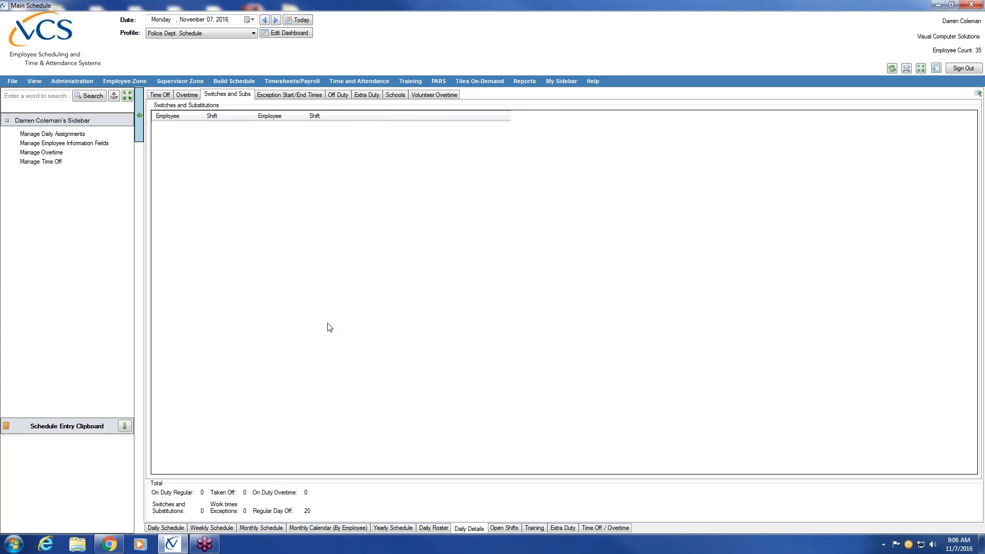
click(297, 98)
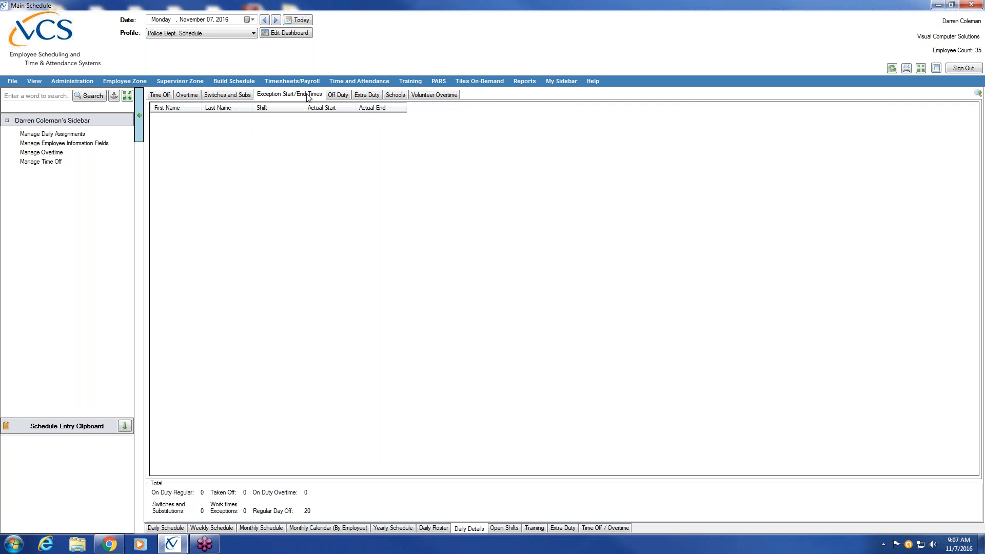
click(347, 99)
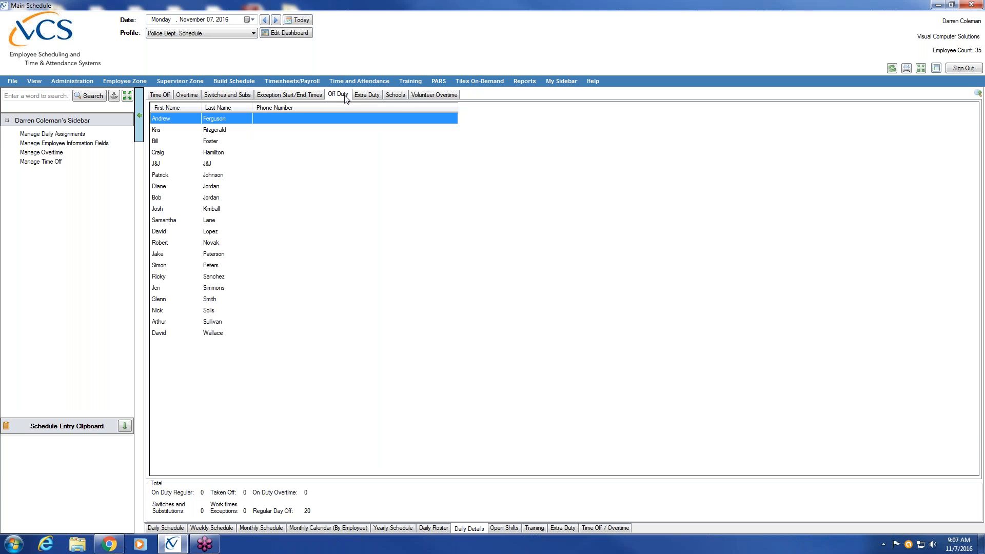
click(374, 99)
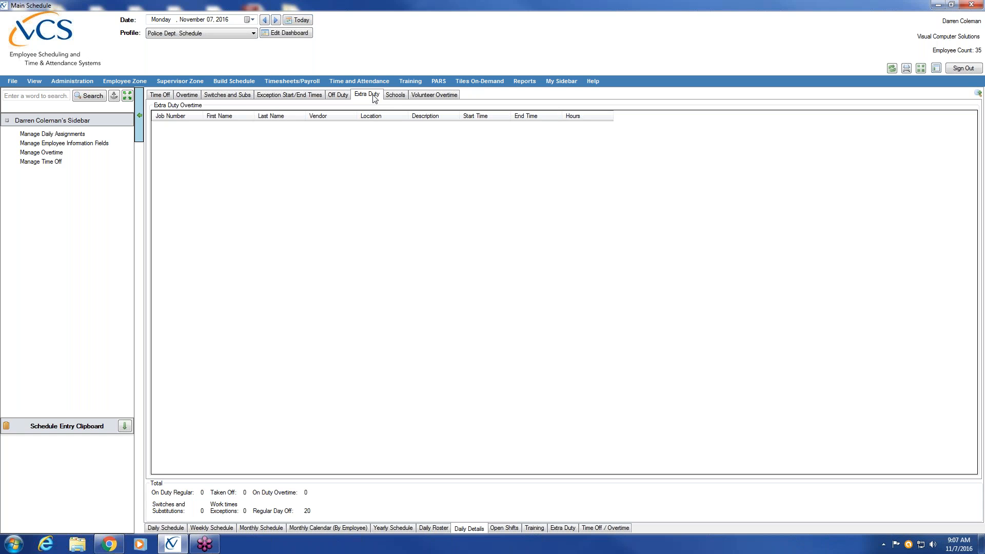
click(395, 95)
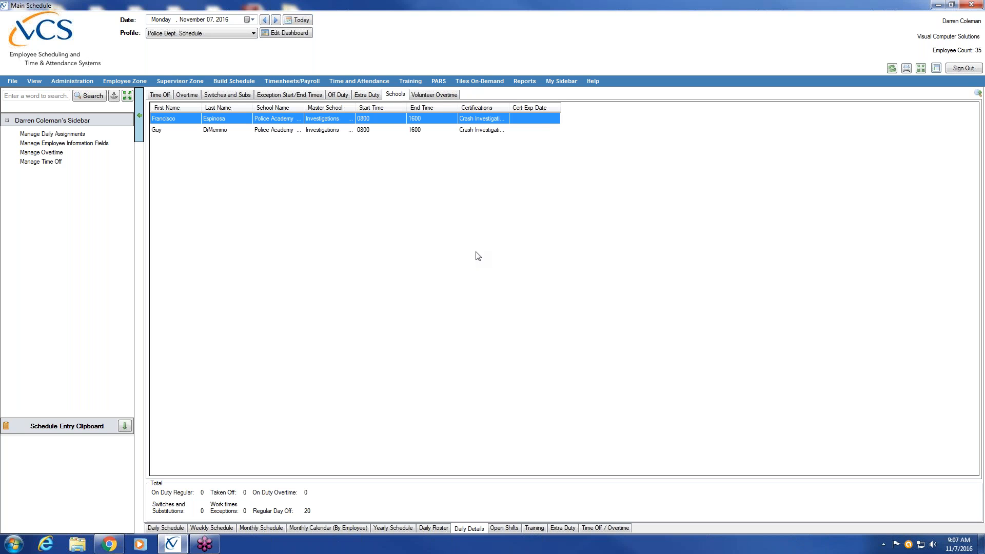
click(443, 96)
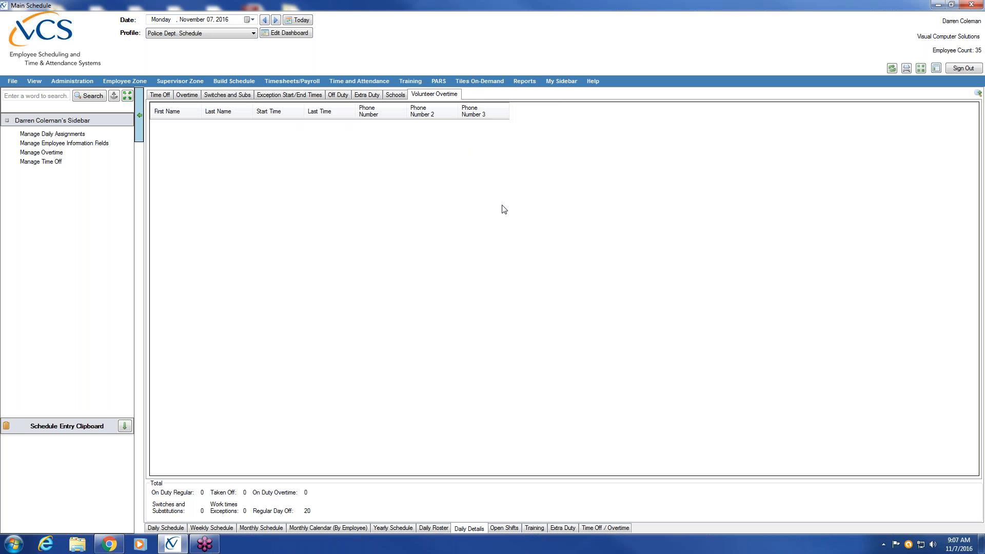
click(160, 97)
Step: Go through Overtime, Switches, Exception Times, Off Duty, Extra Duty, Schools and Volunteer Overtime again
click(186, 97)
click(227, 96)
click(278, 96)
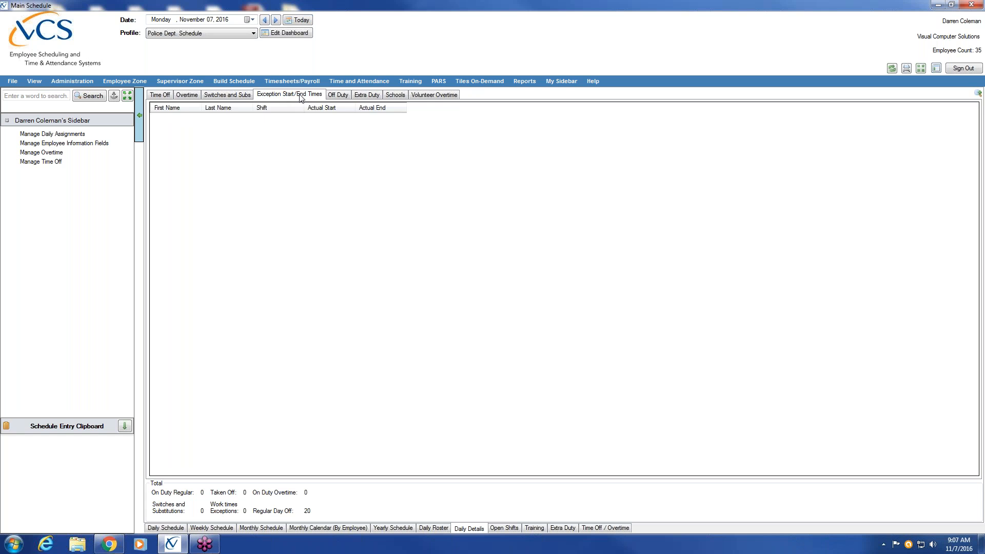
click(334, 96)
click(365, 96)
click(394, 96)
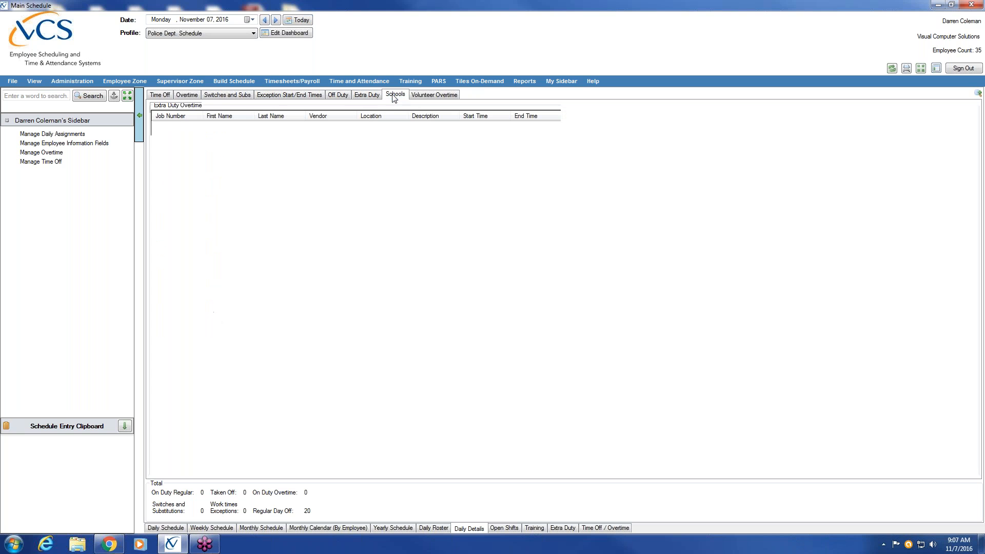
click(427, 96)
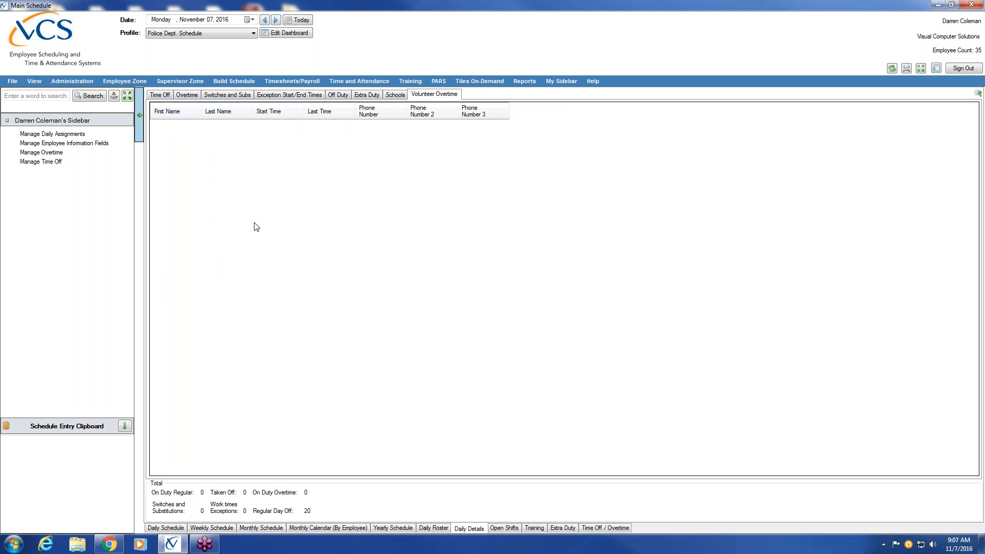
Step: Revisit Switches and Subs, then show Open Shifts and the Training Assignments list
click(238, 95)
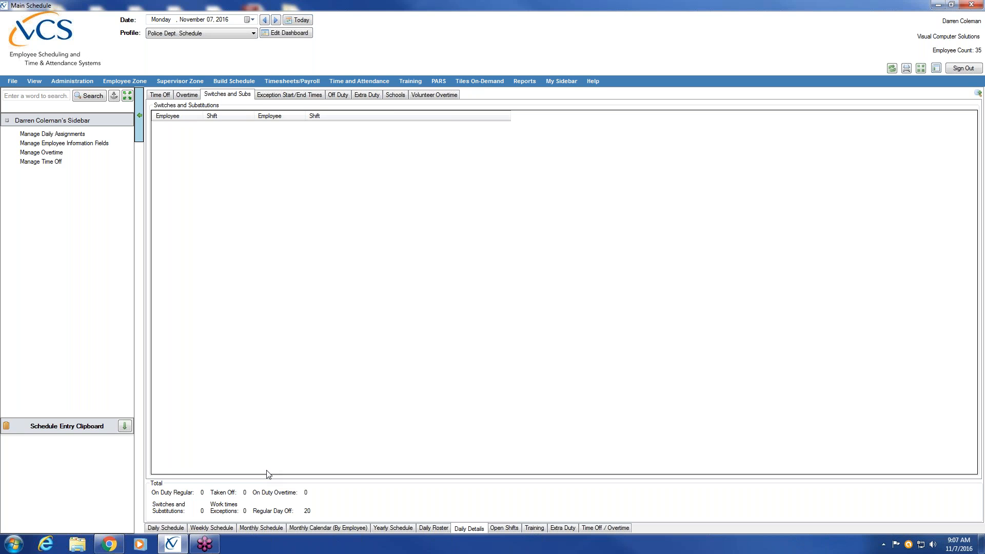
click(505, 528)
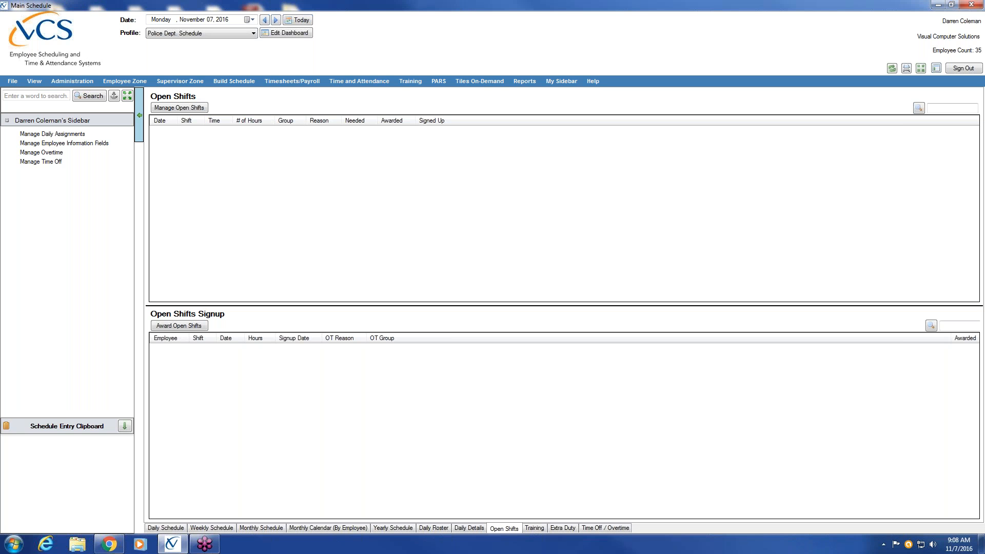
click(541, 530)
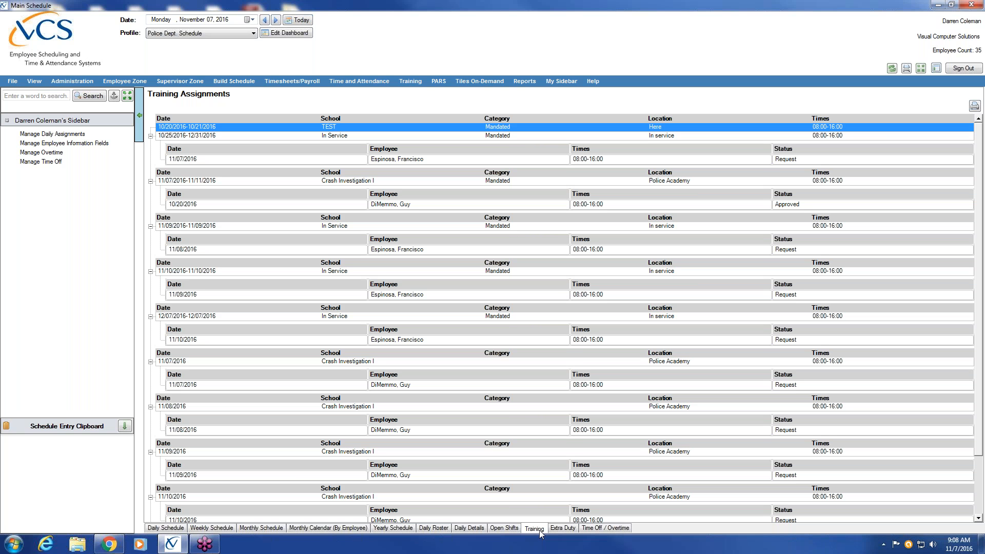
Step: Show the Midtown High School stadium extra duty jobs, then the empty Time Off / Overtime page
click(573, 533)
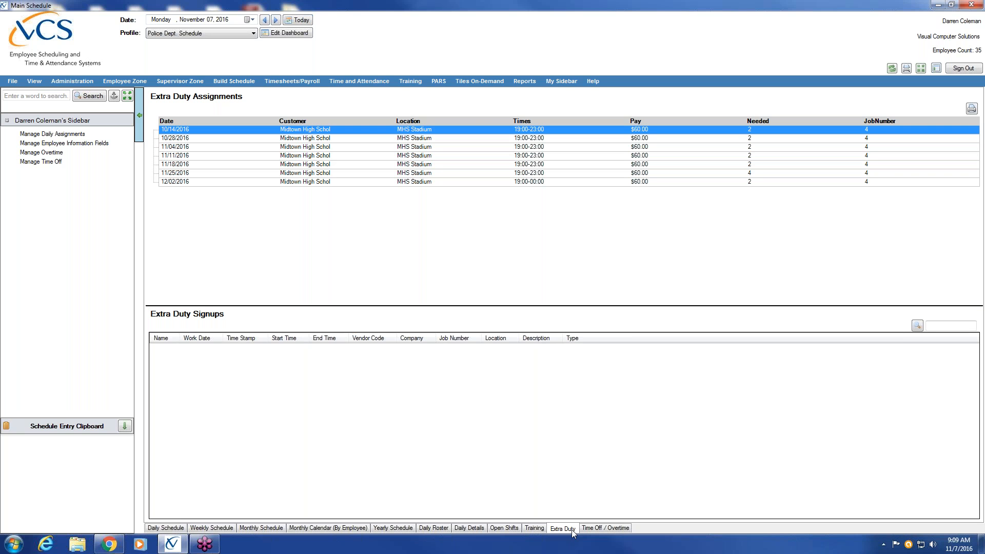
click(610, 531)
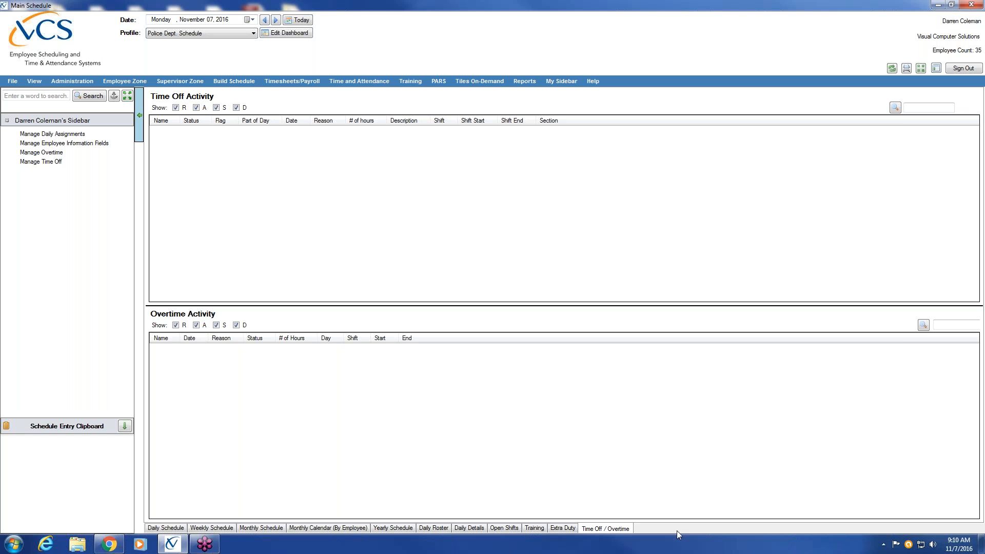
click(166, 529)
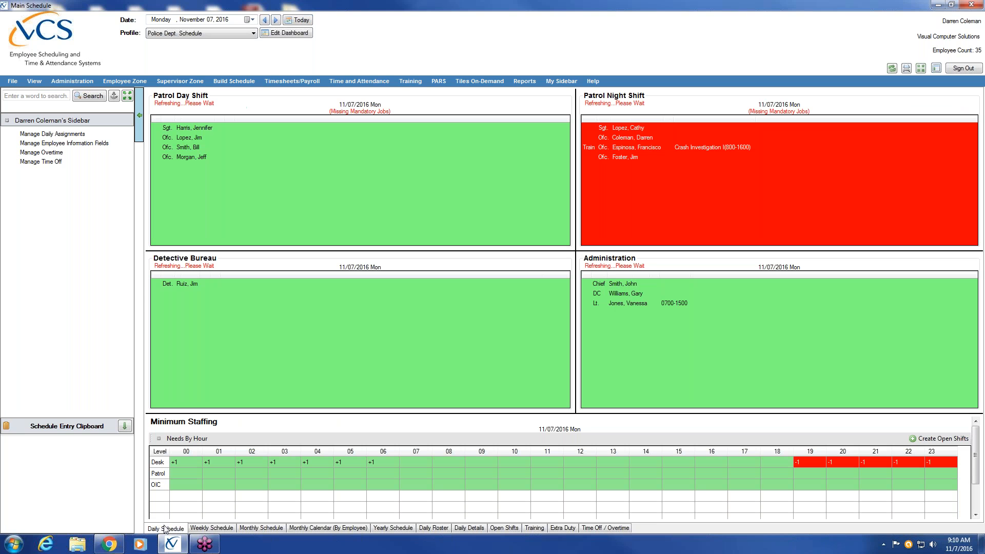
click(298, 34)
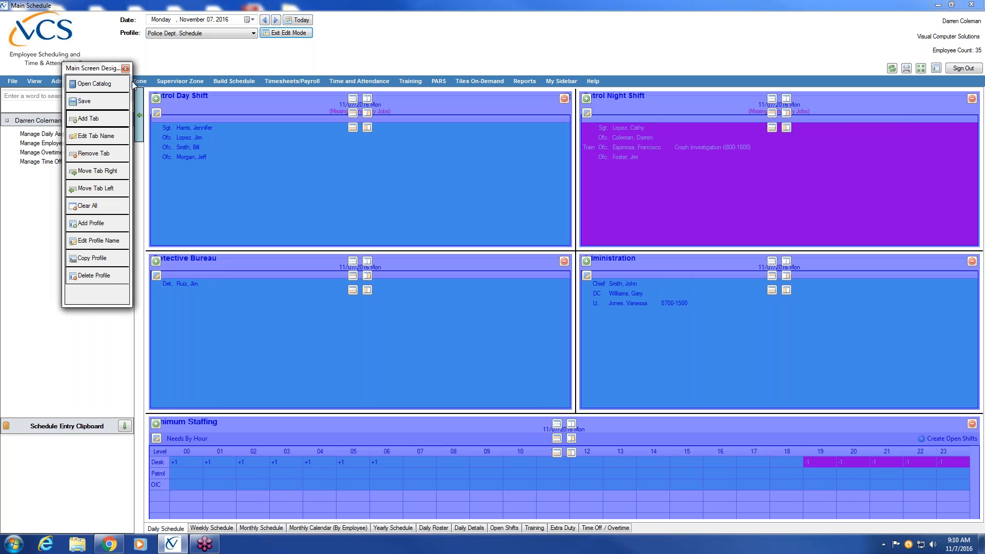
Step: Move the designer panel aside, then view Weekly, Monthly, Monthly Calendar and Yearly before returning to Daily
drag(95, 71, 59, 82)
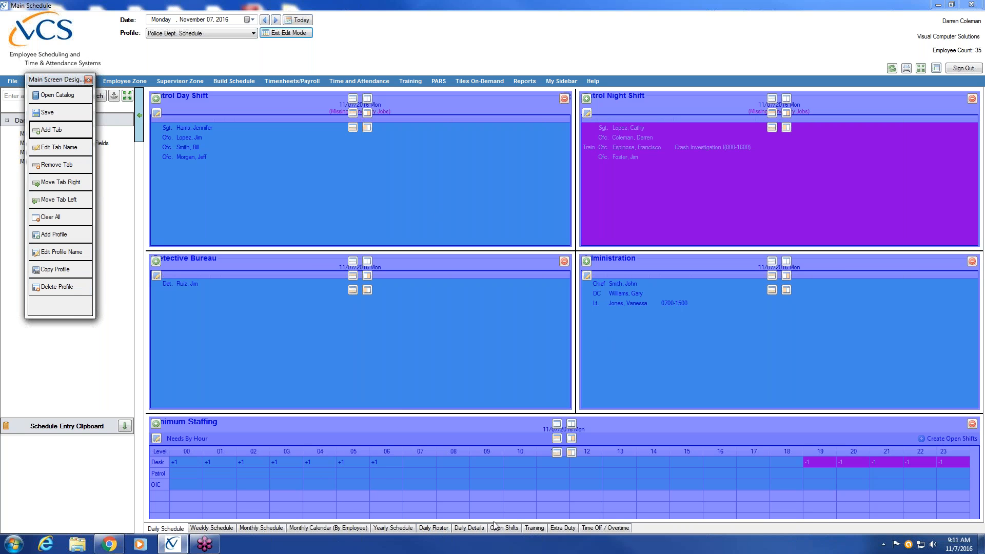
click(223, 528)
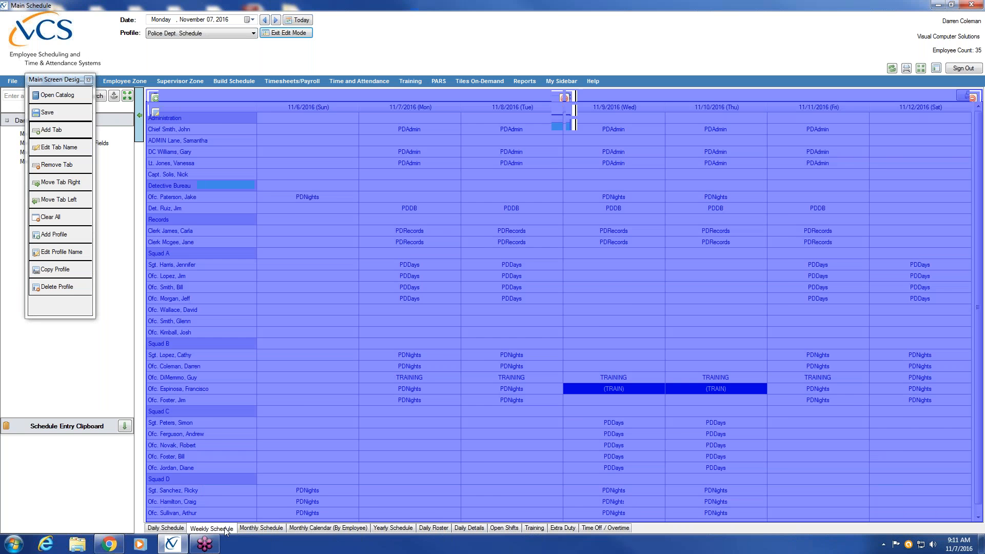
click(275, 529)
click(328, 528)
click(405, 530)
click(176, 531)
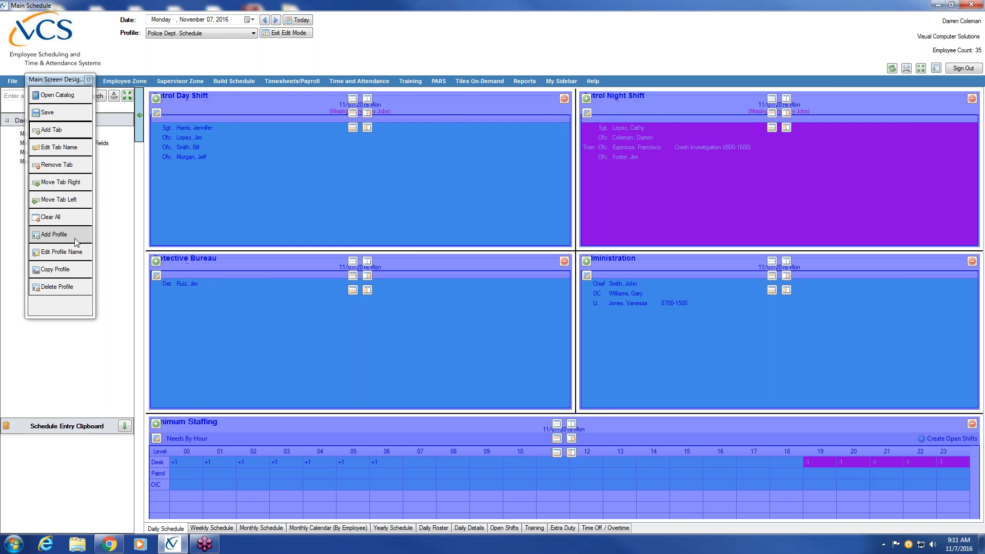
Step: Add a new profile named 'Schedule'
click(75, 239)
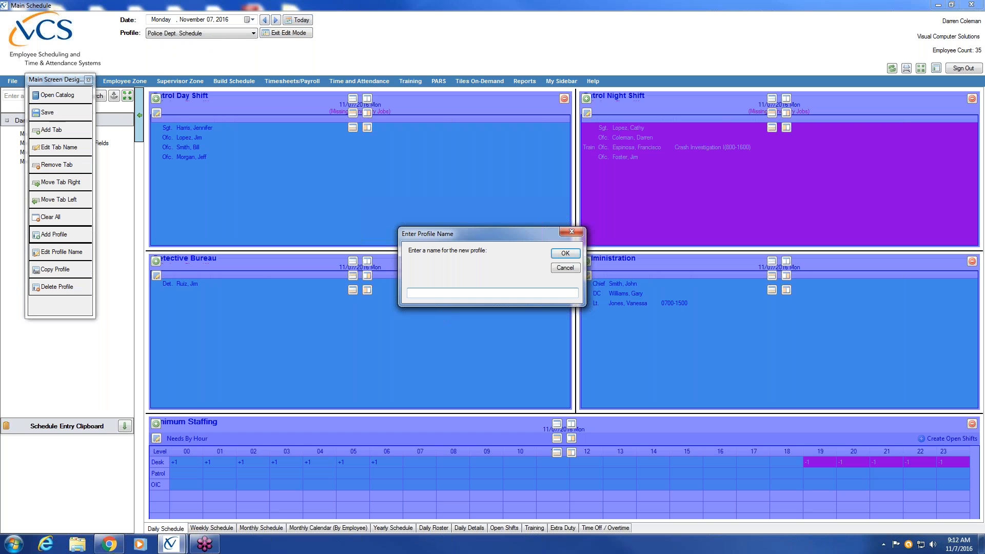
text(Schedule)
click(570, 253)
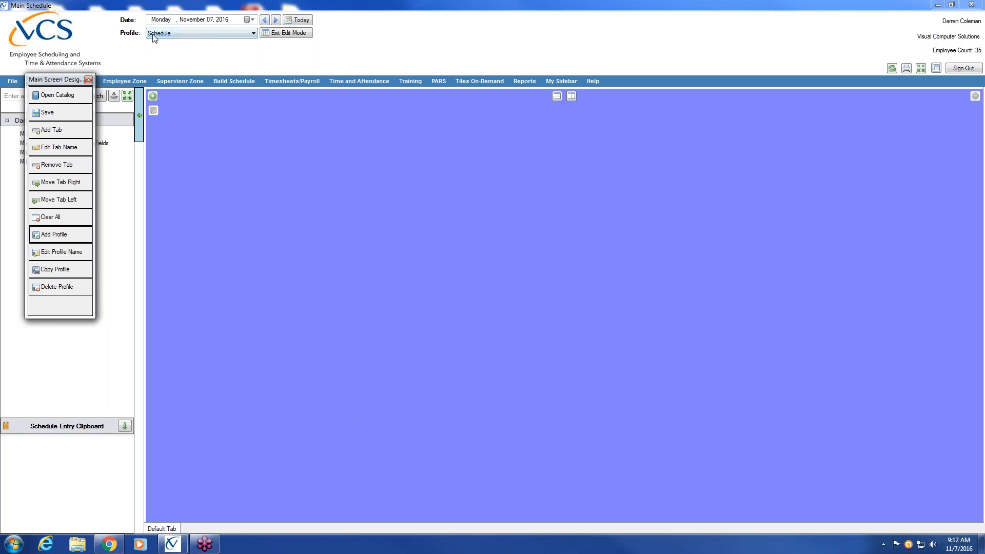
click(253, 33)
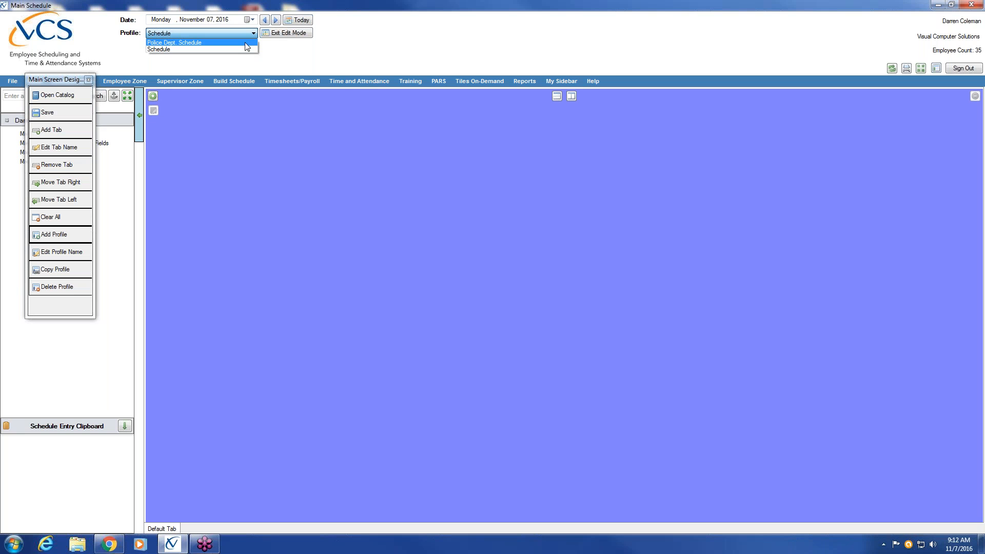
click(234, 56)
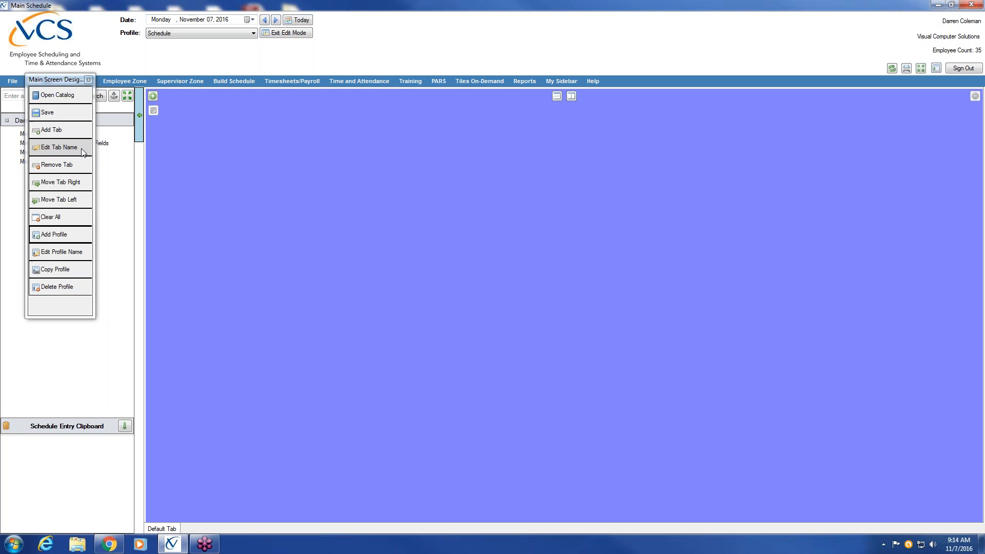
Step: Rename the Default Tab to 'Daily Schedule Pg. 1'
click(82, 153)
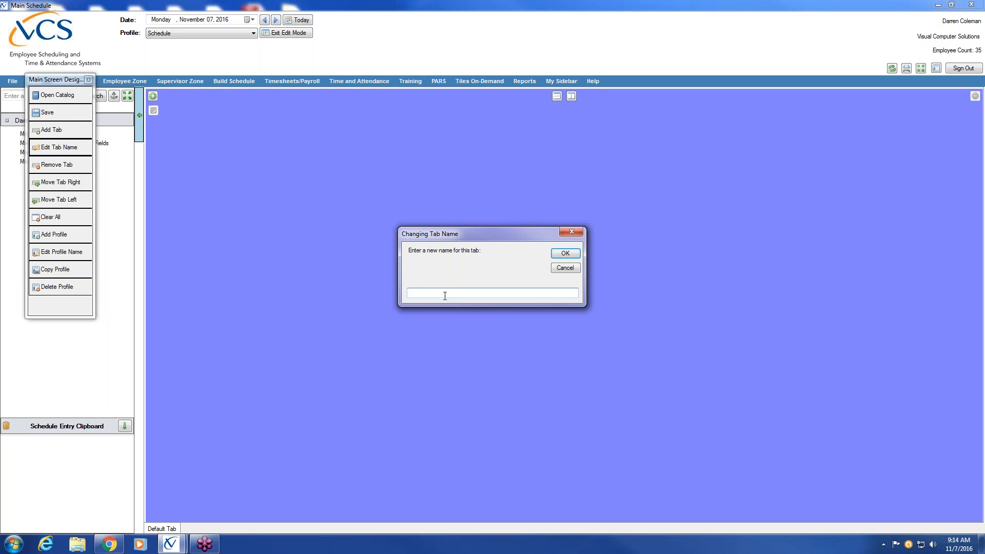
text(Daily Schedu)
text(le Pg. 1)
click(571, 255)
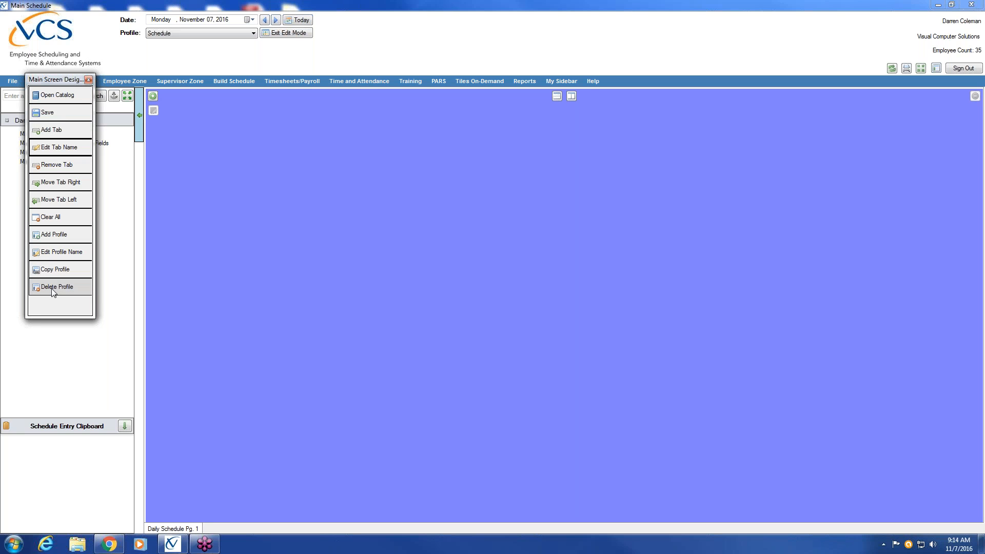
Step: Open the Tile Catalog and move its window to the right
click(65, 97)
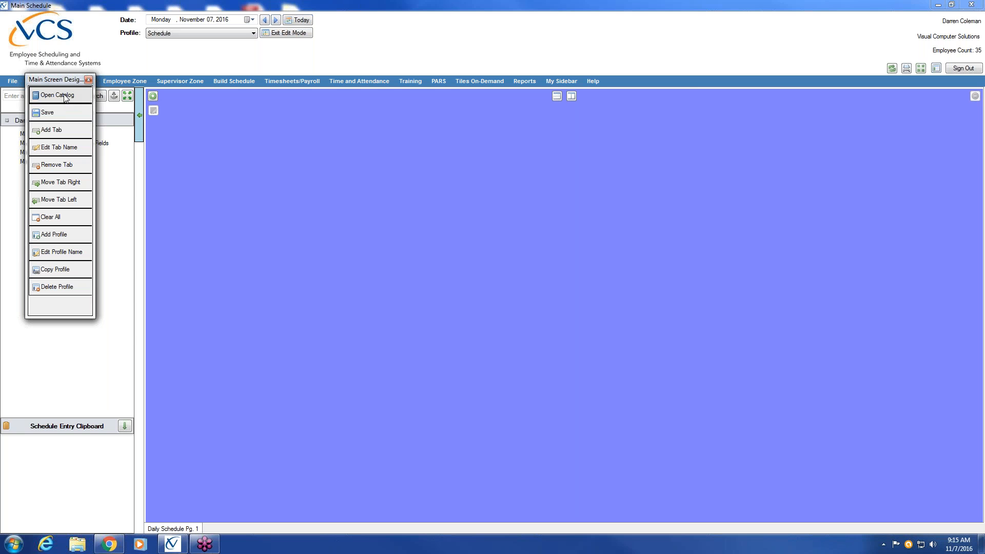
drag(176, 84, 232, 83)
drag(301, 134, 316, 121)
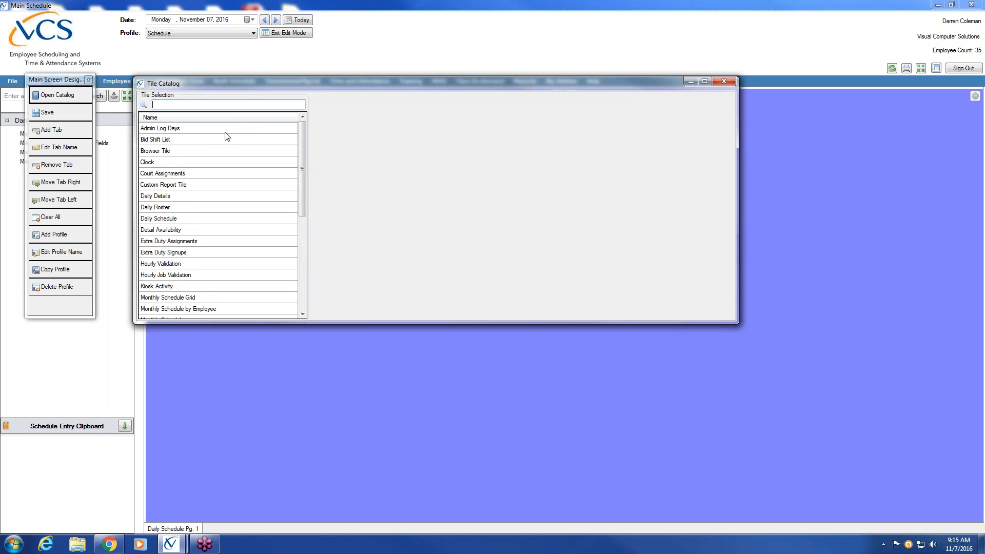
Step: Preview the tiles from Admin Log Days through Clock, Court Assignments and Daily Details
click(208, 129)
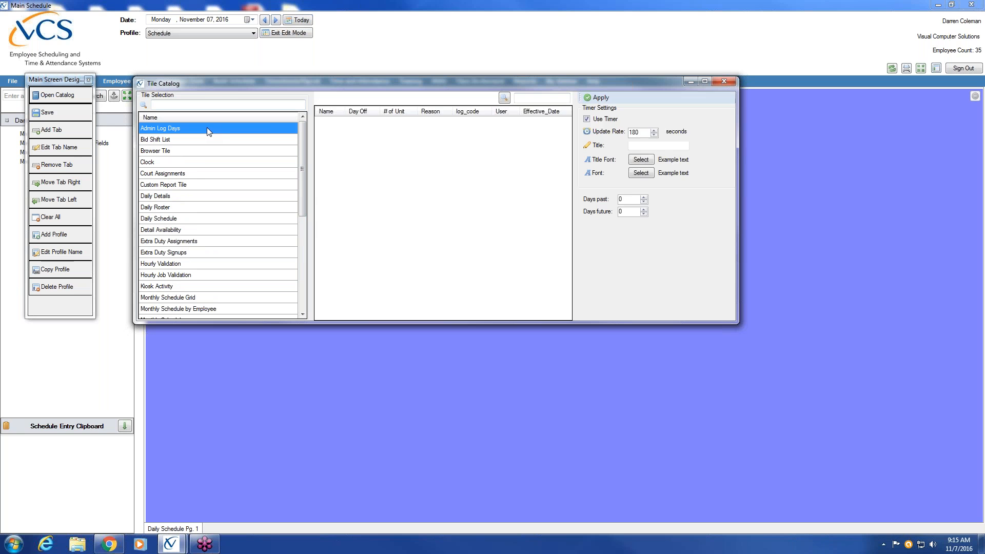
click(205, 140)
click(197, 152)
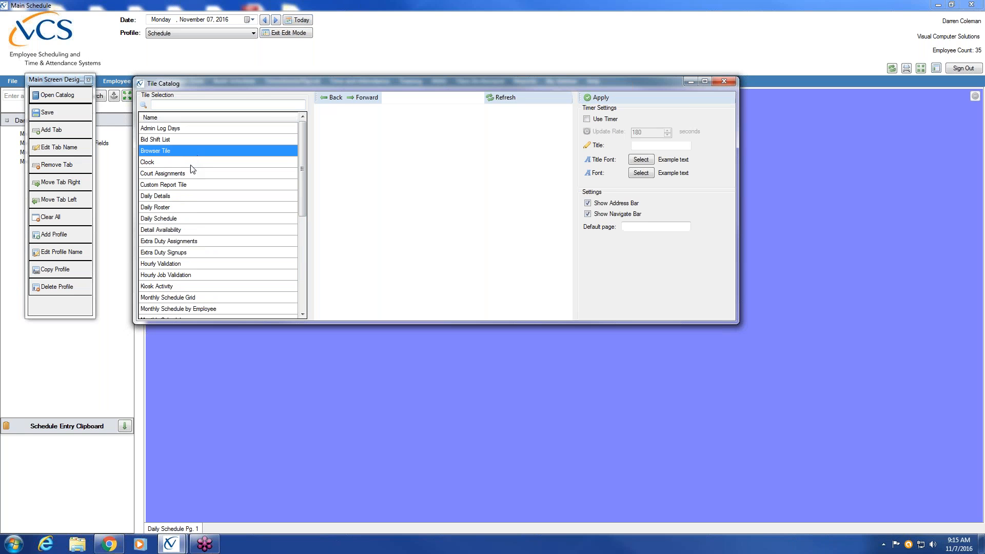
click(191, 165)
click(193, 174)
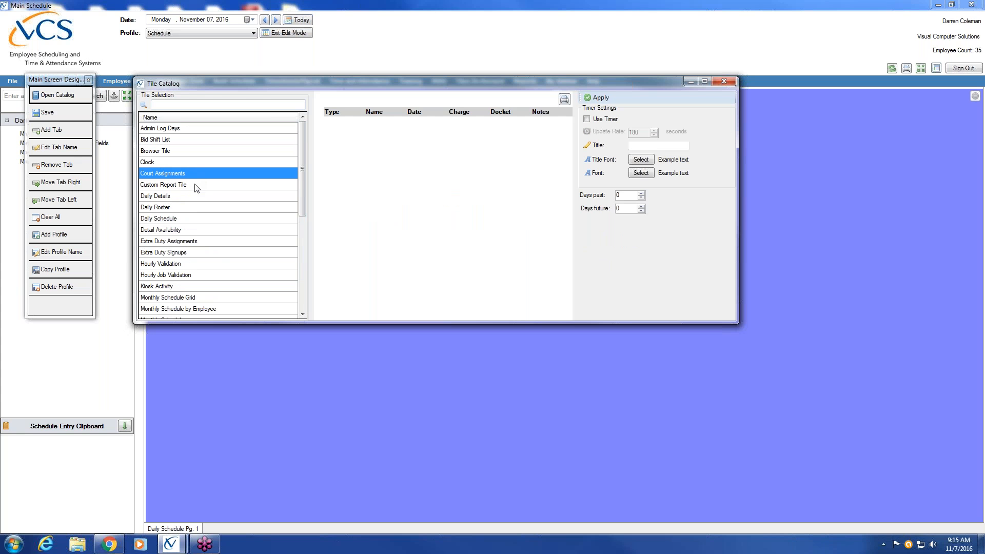
click(196, 186)
click(190, 196)
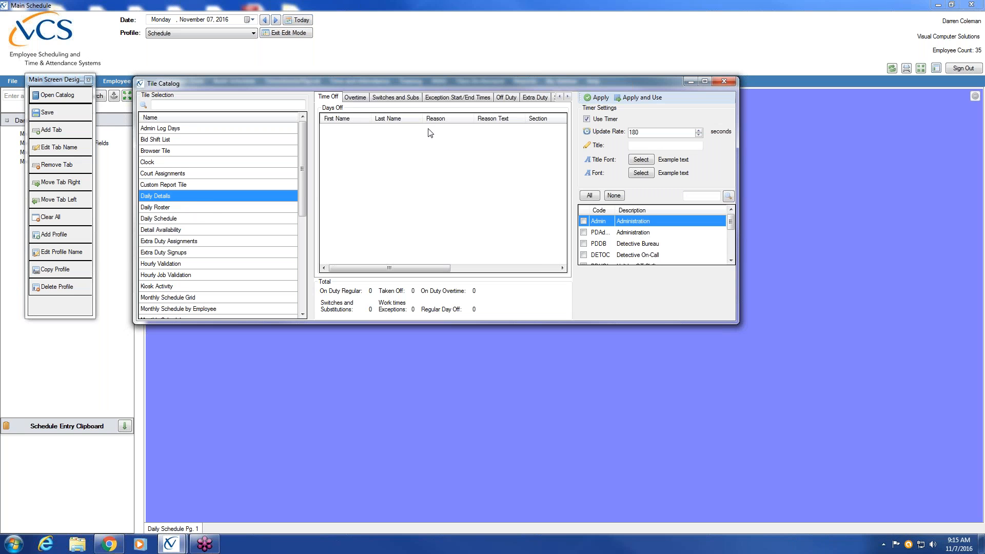
Step: Browse the Daily Details overtime, switches and subs, and exception time sections, back to time off
click(357, 98)
click(399, 98)
click(442, 98)
click(326, 97)
Step: Preview Extra Duty Assignments, then the Daily Schedule tile
click(176, 241)
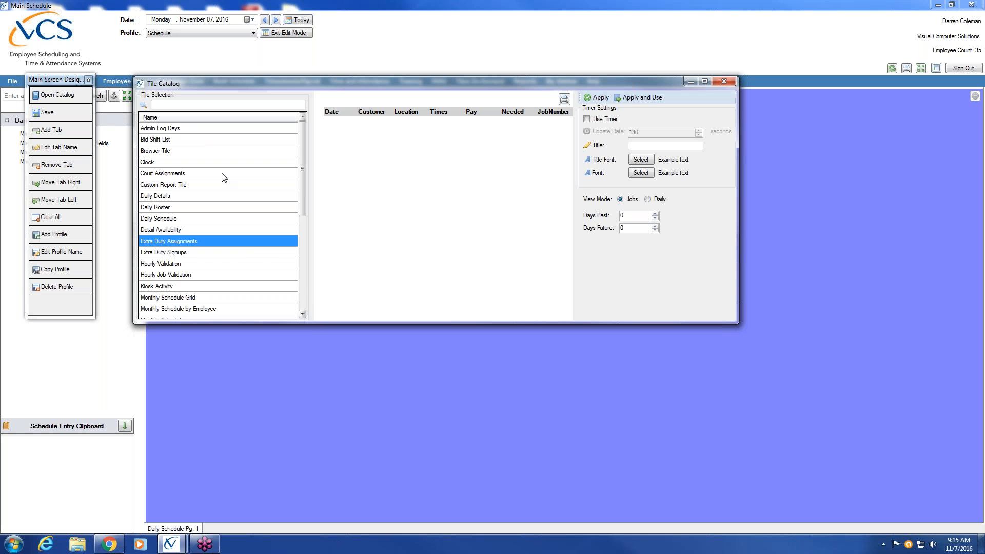
click(304, 304)
click(304, 140)
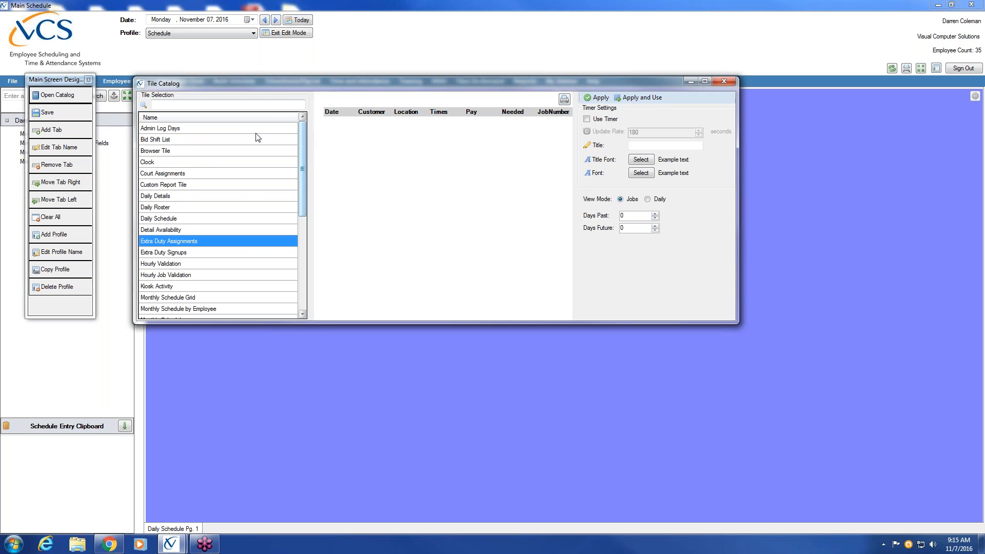
click(175, 220)
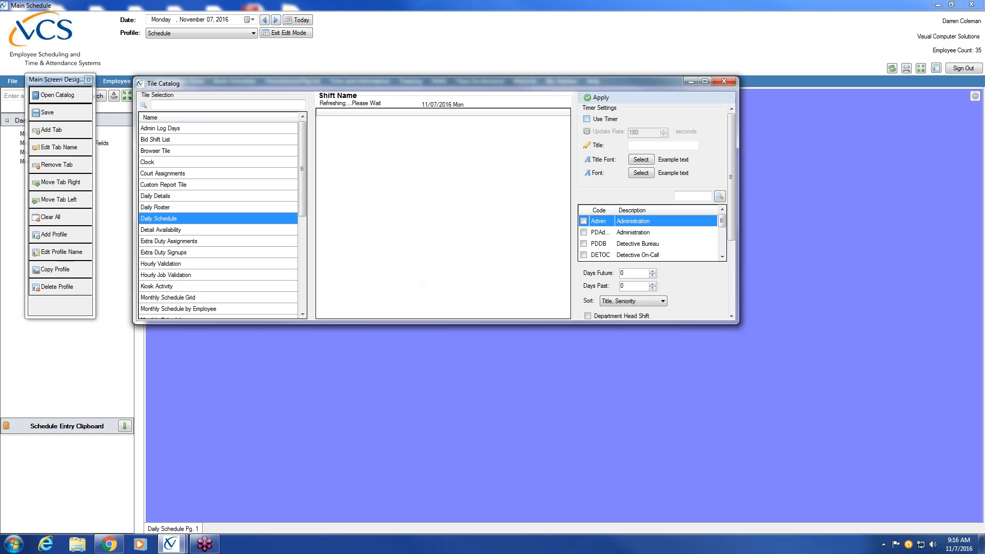
drag(734, 139, 738, 107)
click(180, 207)
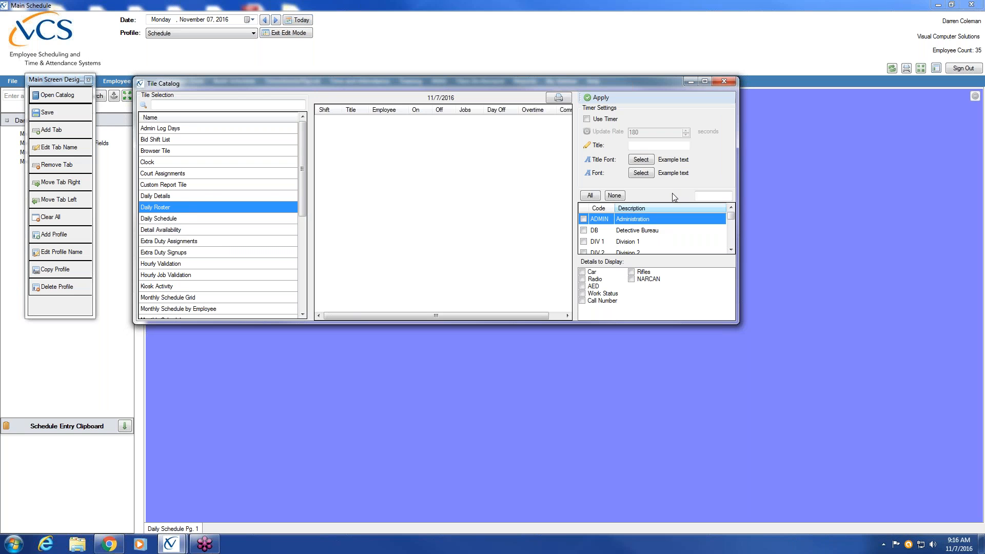
click(256, 196)
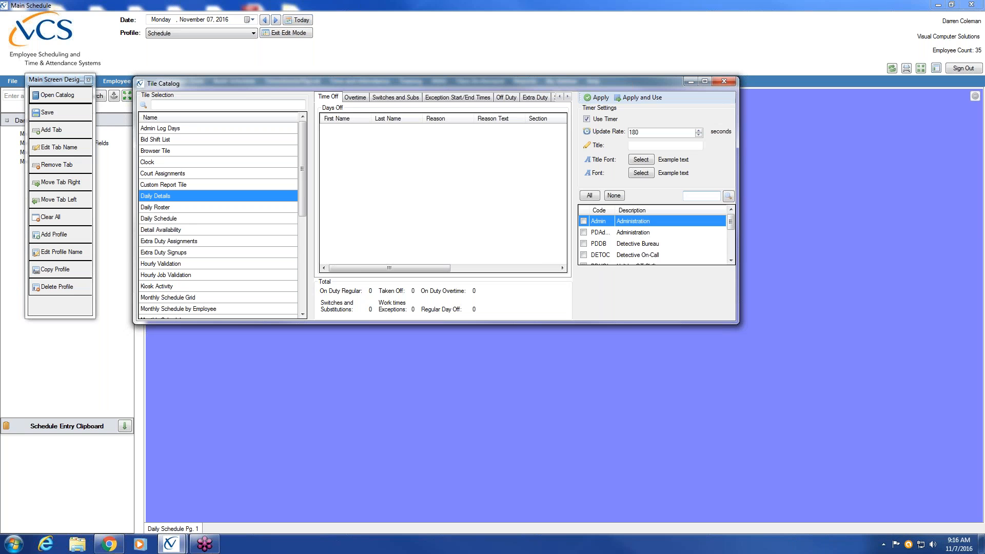
click(168, 185)
click(170, 173)
click(174, 162)
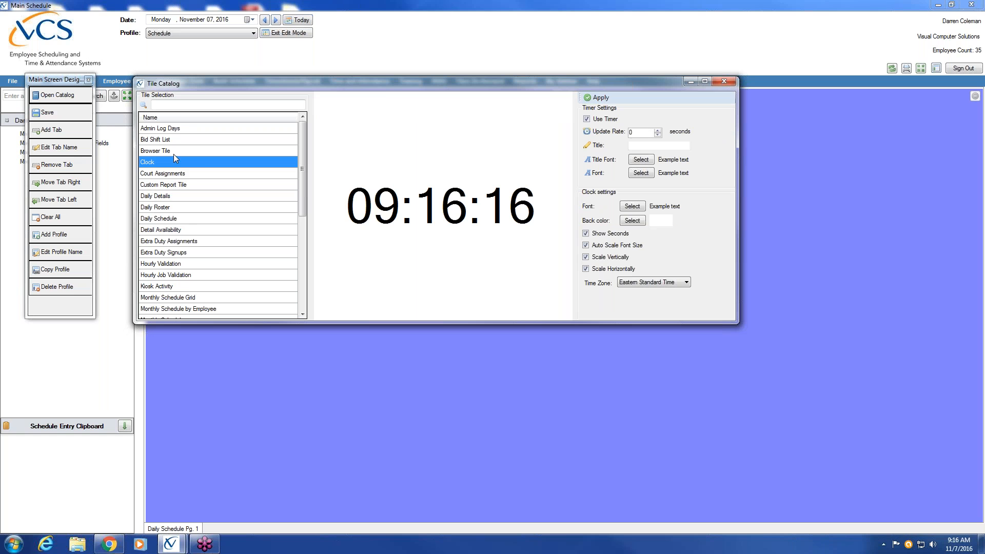
click(165, 150)
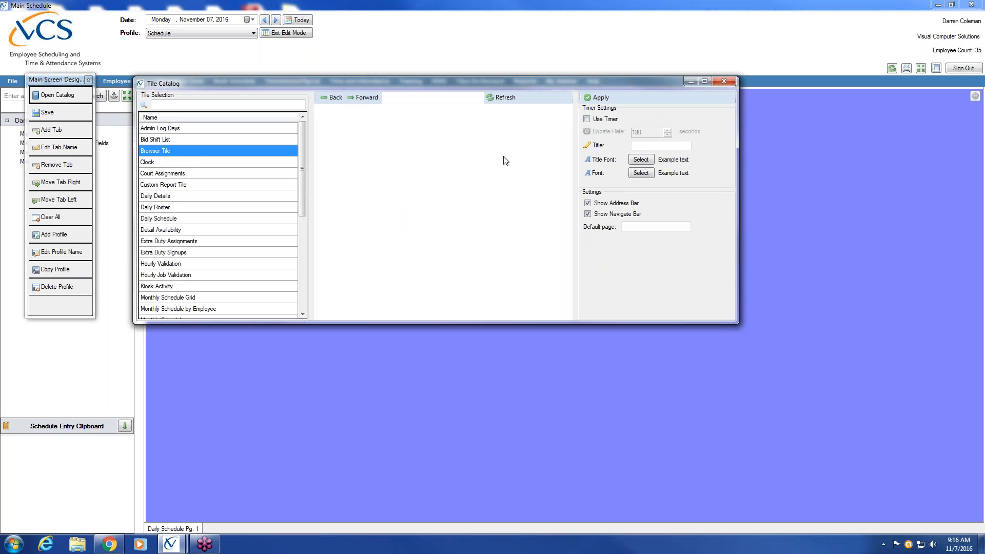
click(149, 163)
click(154, 173)
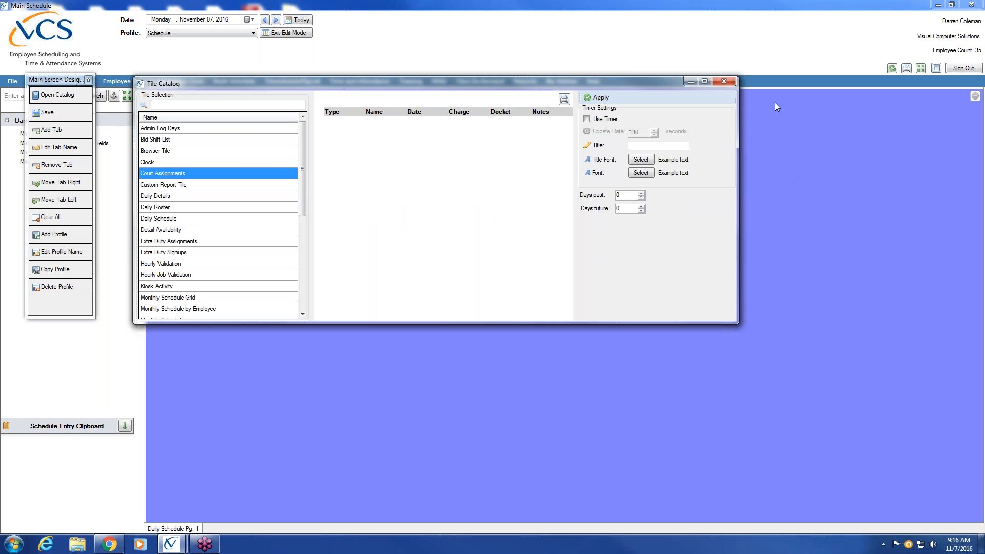
click(187, 190)
click(187, 198)
click(185, 208)
click(183, 219)
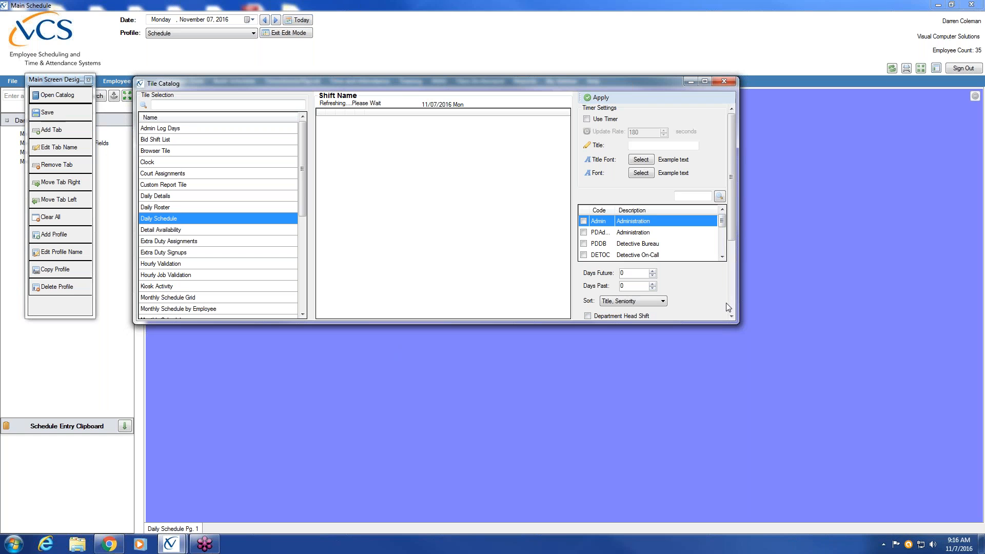
Step: Turn on auto-refresh and include the Patrol Day Shift (PDDays) in the Daily Schedule tile
click(586, 119)
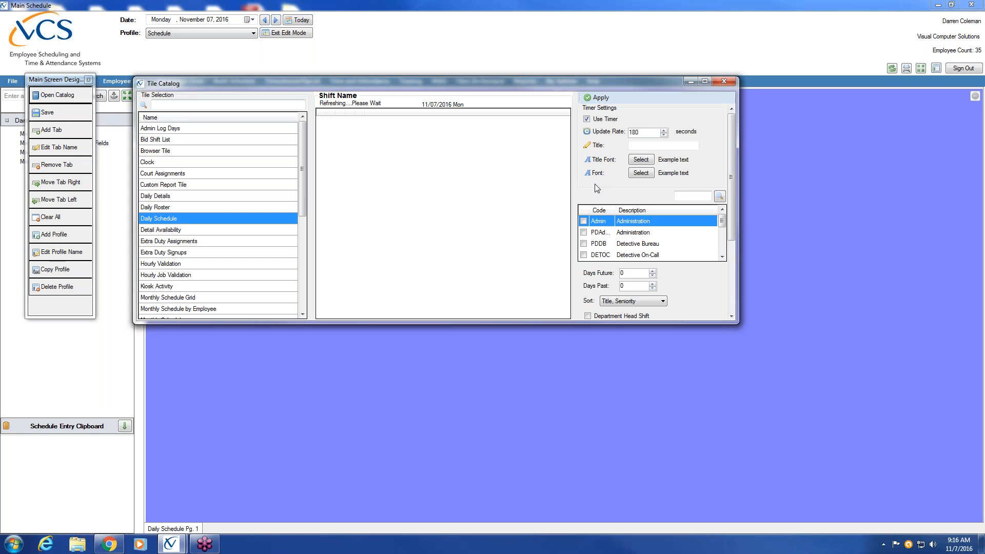
click(634, 145)
click(722, 257)
click(722, 256)
click(722, 256)
click(583, 232)
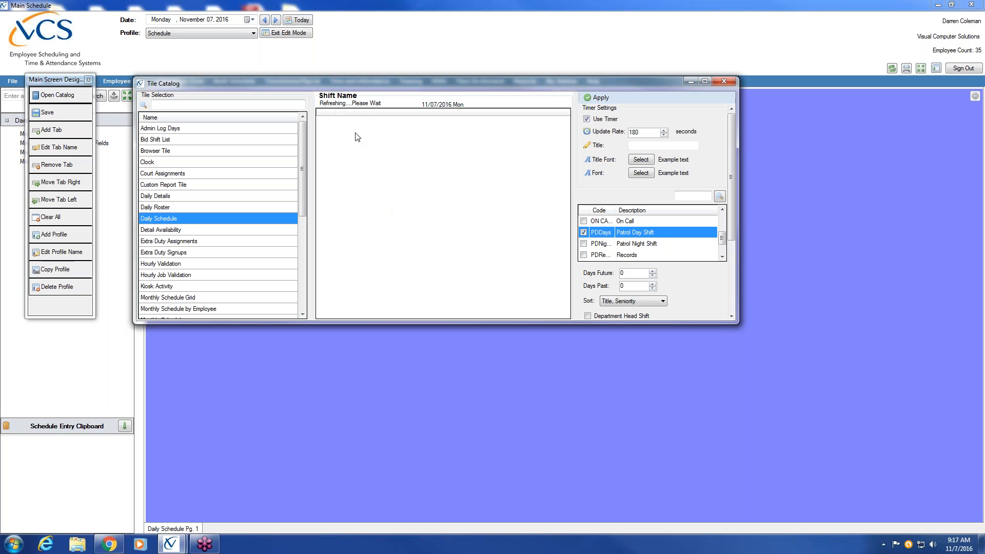
Step: Set Days Past to 1 and apply it to the preview
click(731, 316)
click(731, 316)
click(731, 316)
click(731, 316)
click(732, 316)
click(732, 316)
click(731, 316)
click(732, 316)
click(731, 316)
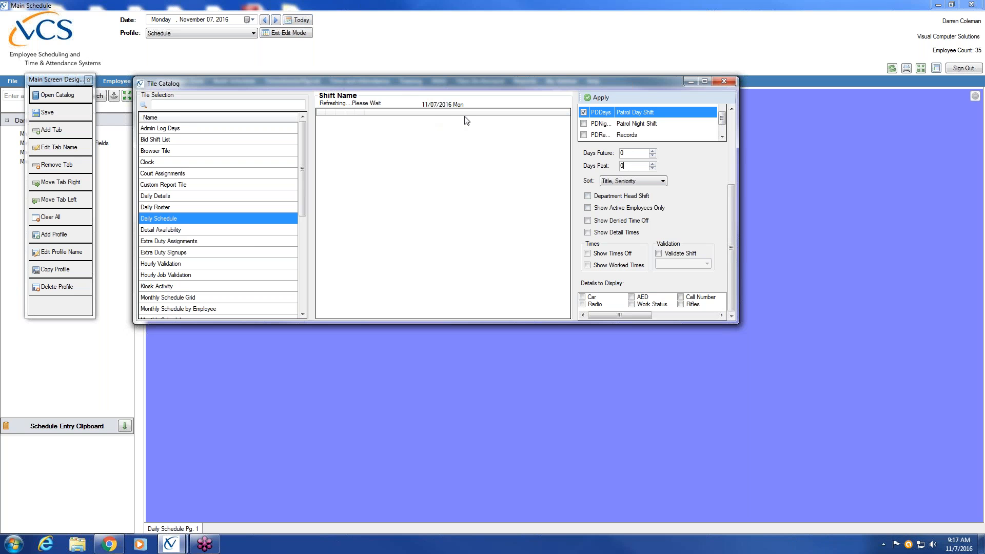
text(1)
click(597, 98)
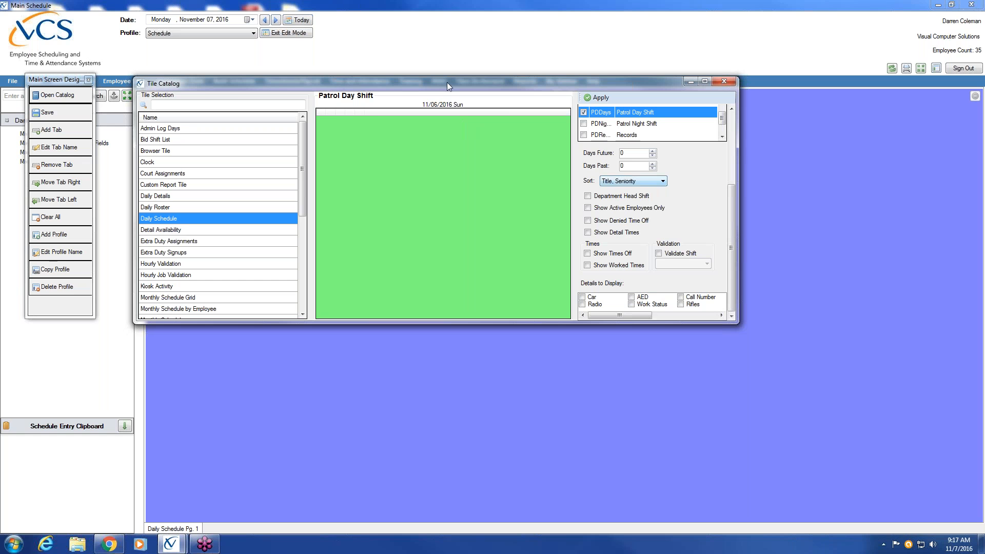
Step: Show denied time off and times off on the tile, and validate the shift against Patrol
click(600, 97)
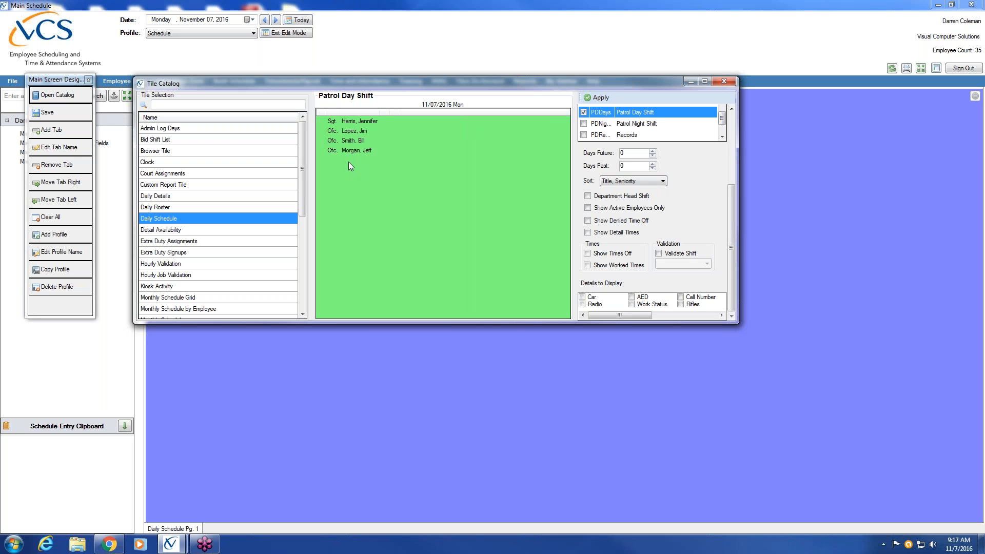
click(588, 221)
click(587, 265)
click(587, 266)
click(587, 253)
click(658, 253)
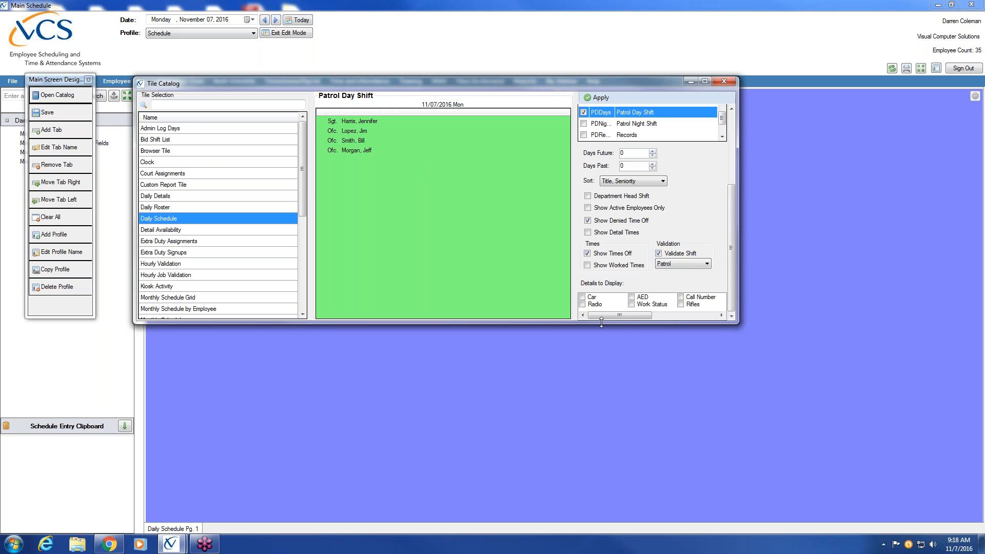
Step: Add each employee's car and AED details and apply the new options
click(583, 297)
click(632, 297)
mouse_move(630, 315)
mouse_down()
mouse_move(716, 318)
mouse_move(611, 319)
mouse_up()
click(601, 97)
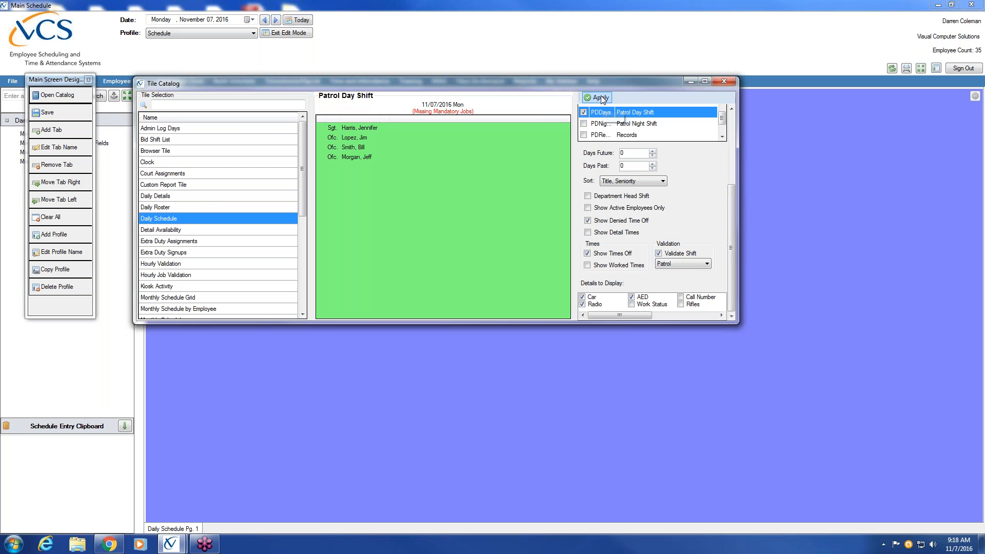
Step: Preview Extra Duty Assignments, then close the Tile Catalog
click(169, 241)
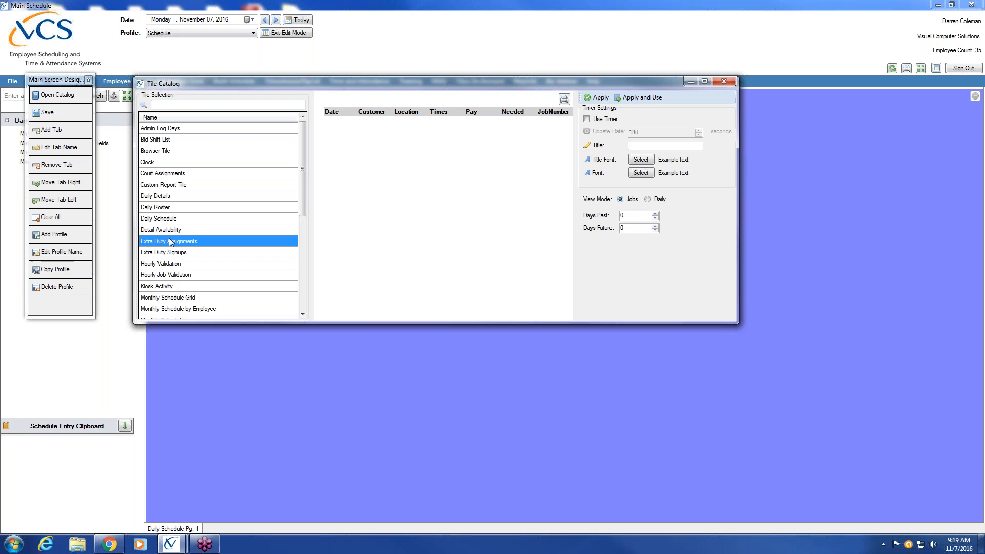
click(724, 81)
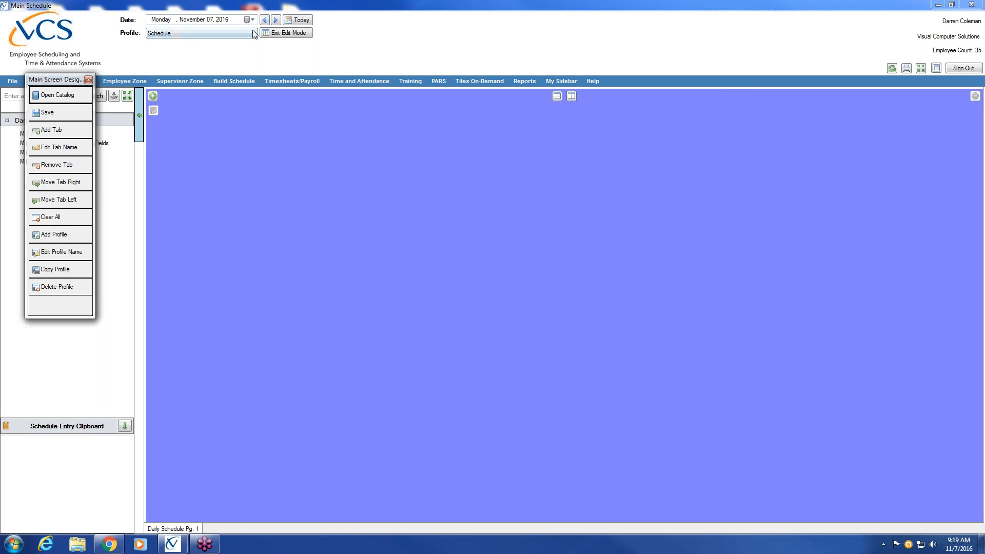
click(235, 32)
click(235, 43)
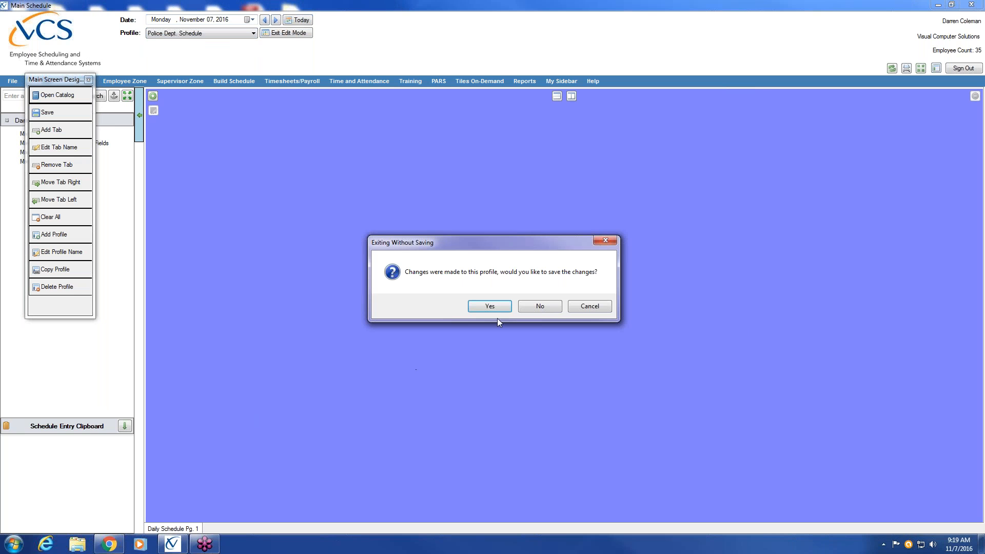
click(490, 307)
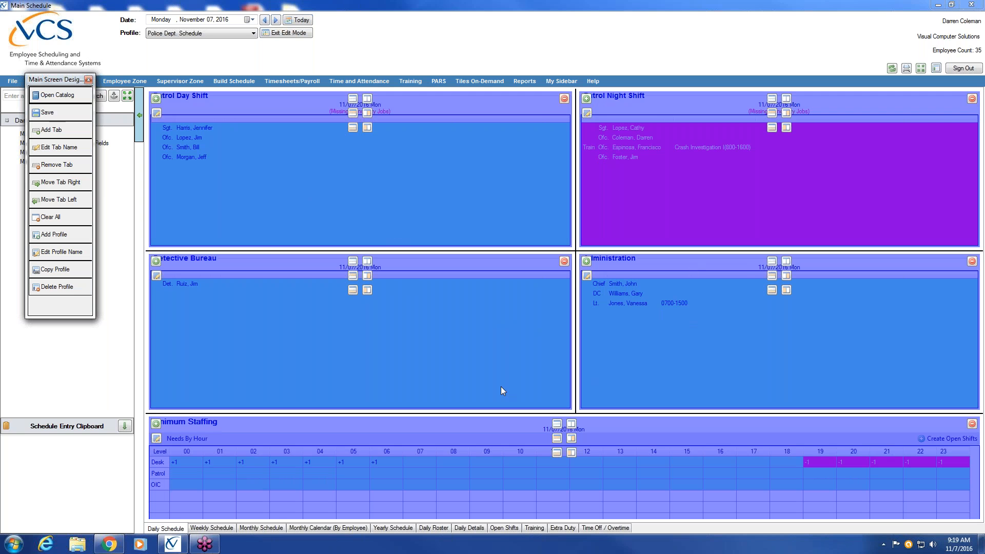
click(254, 33)
click(234, 51)
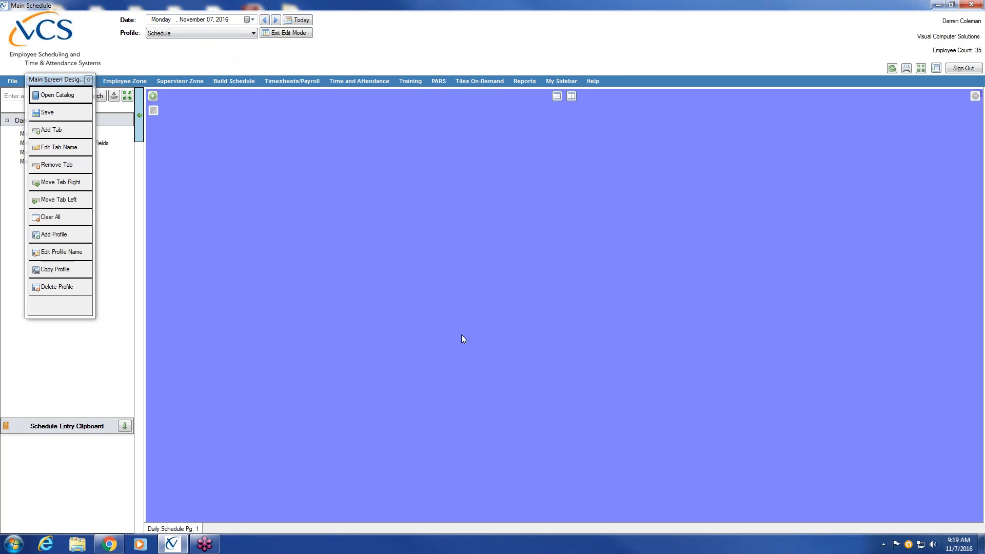
Step: Split the page top/bottom, halve the top, and subdivide the lower half into small tiles
click(559, 96)
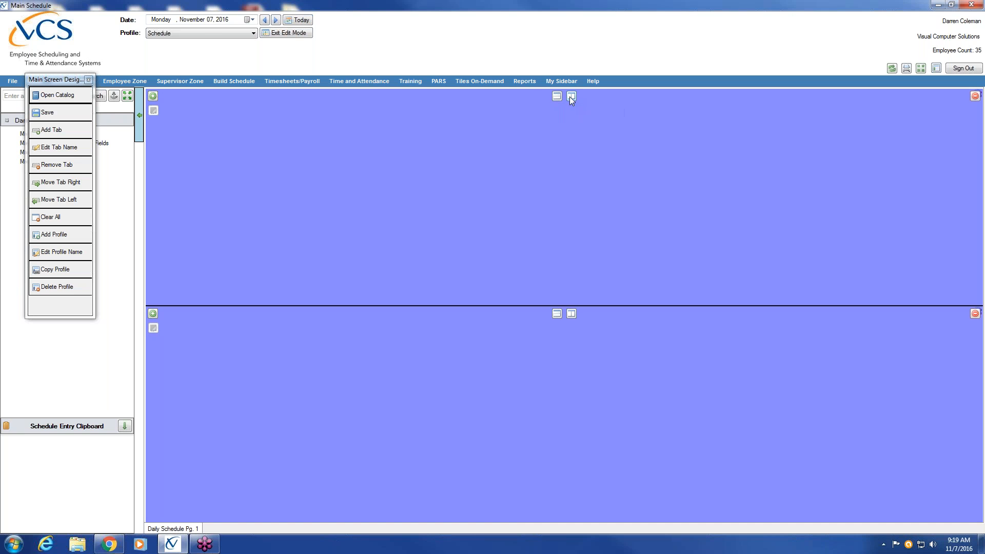
click(571, 96)
click(572, 314)
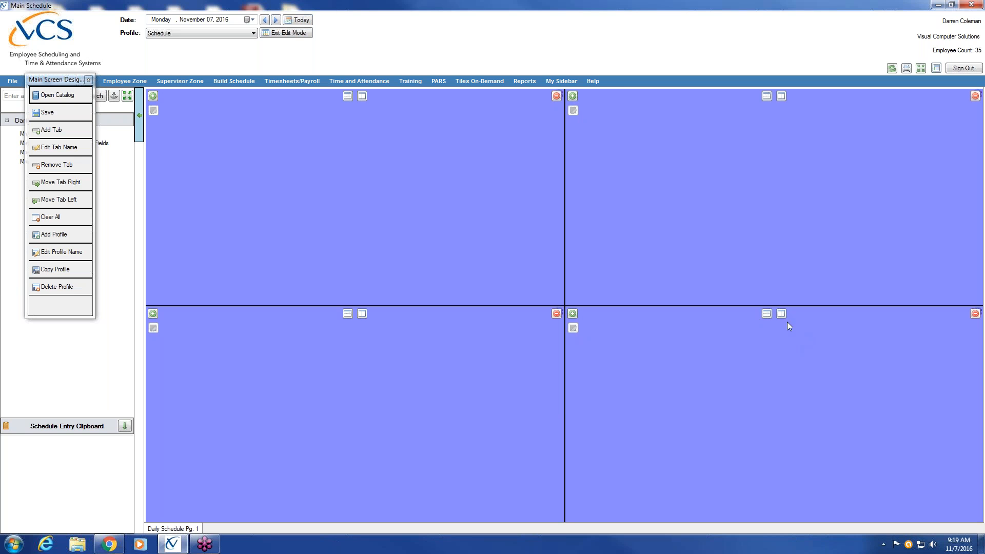
click(348, 313)
click(362, 313)
click(362, 422)
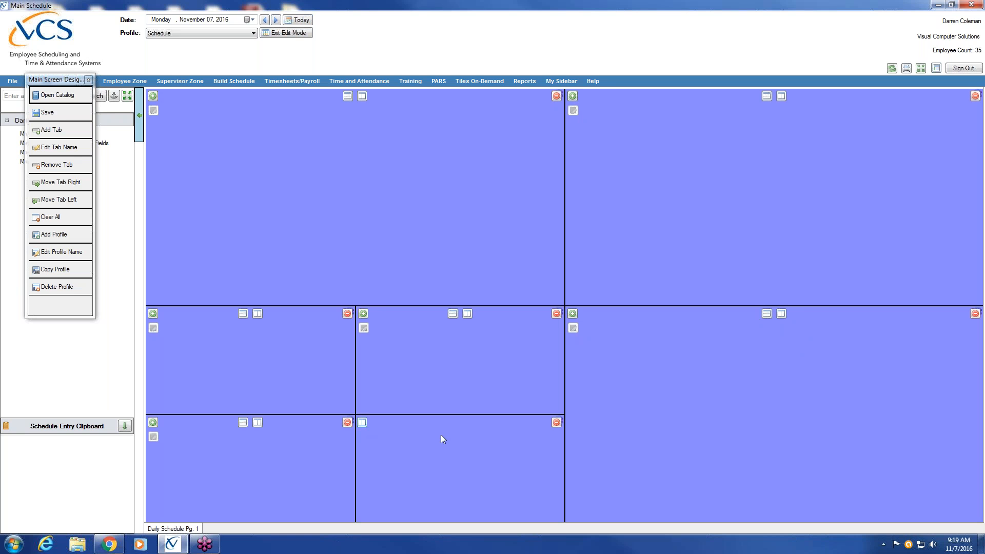
click(780, 314)
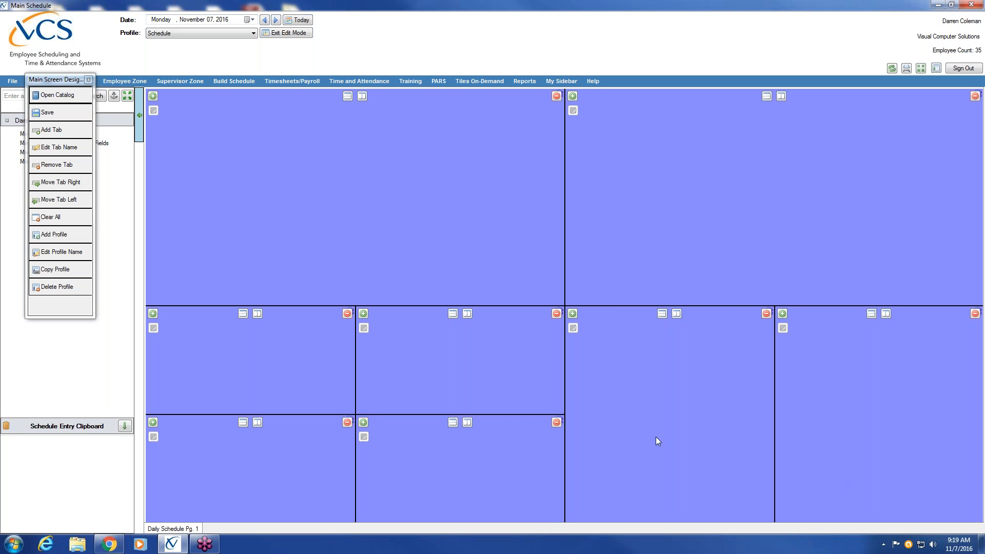
Step: Remove the small lower tiles so four equal quadrant panes remain
click(556, 422)
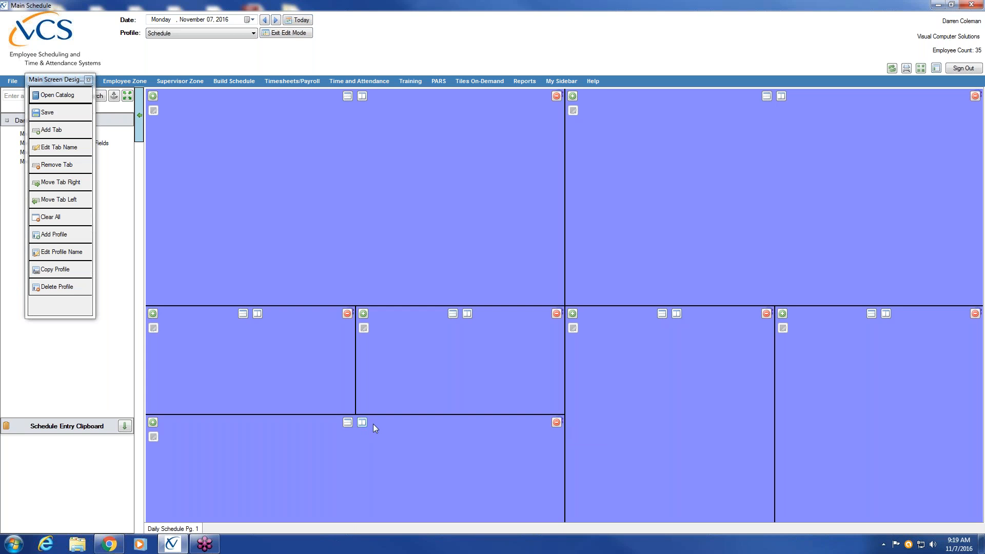
click(556, 312)
click(556, 423)
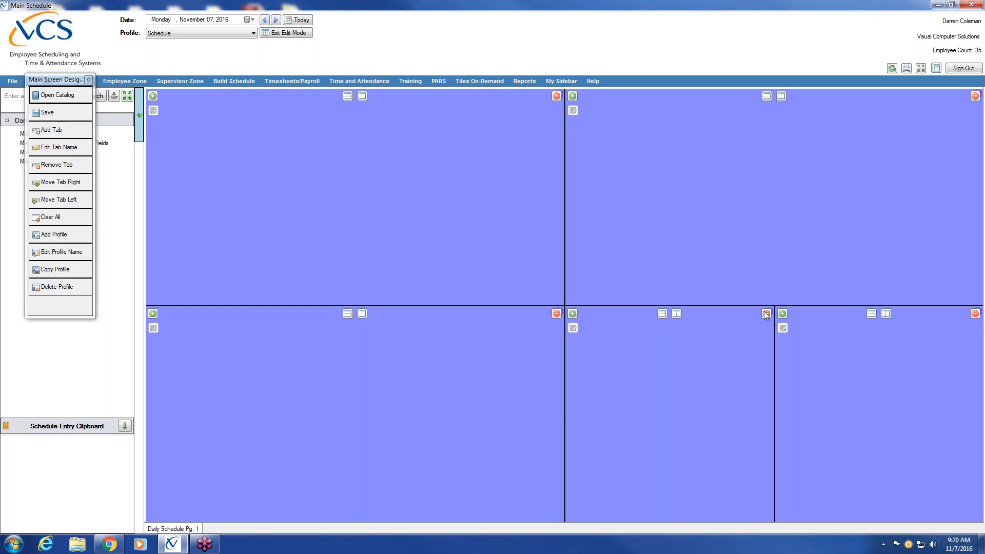
click(766, 314)
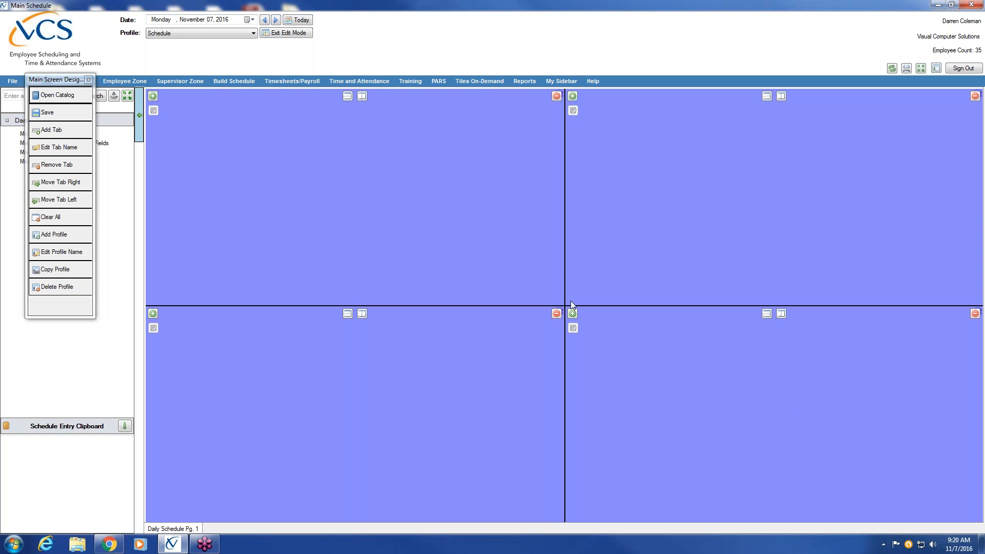
click(152, 97)
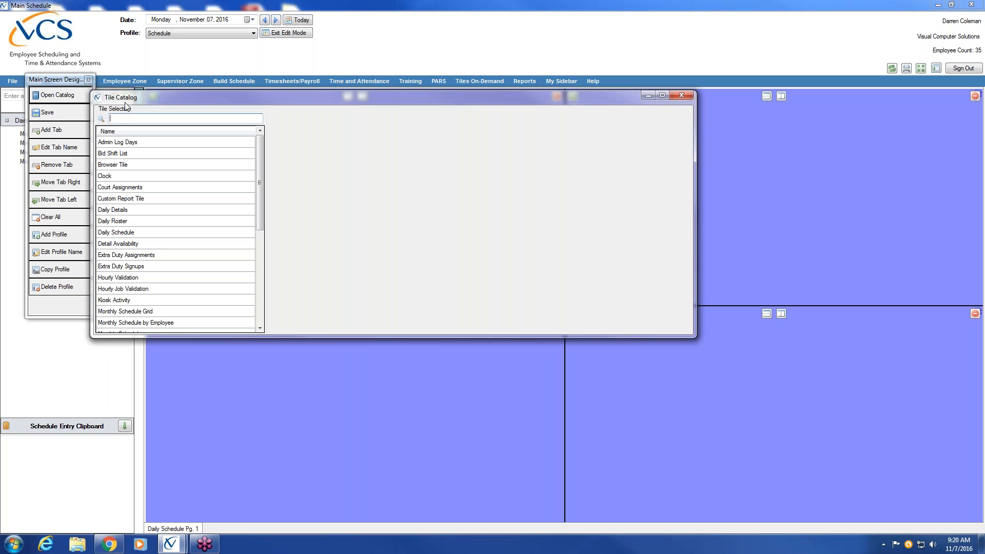
Step: Browse Admin Log Days and Bid Shift List, then pick Daily Schedule for the top-left pane
click(126, 143)
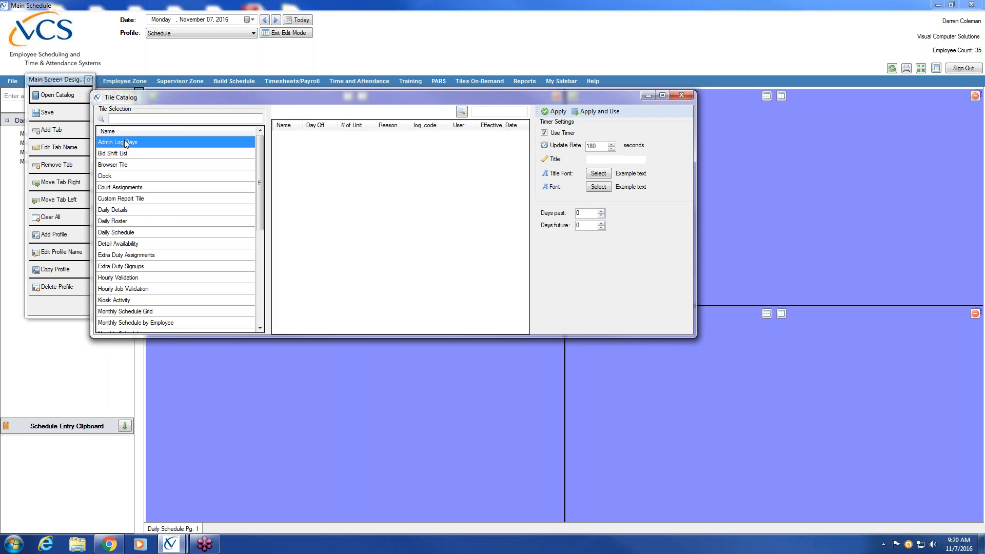
click(123, 154)
drag(143, 97, 202, 107)
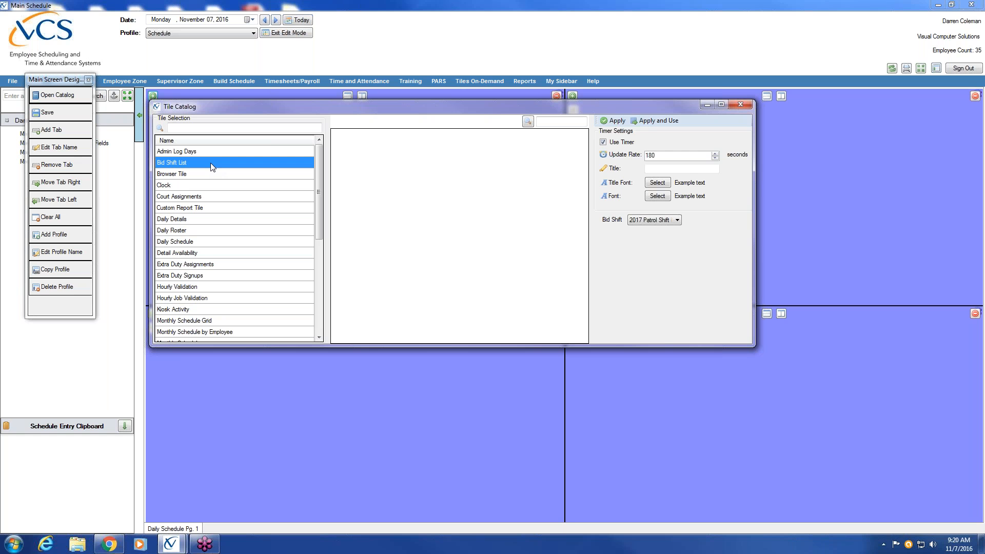
click(186, 243)
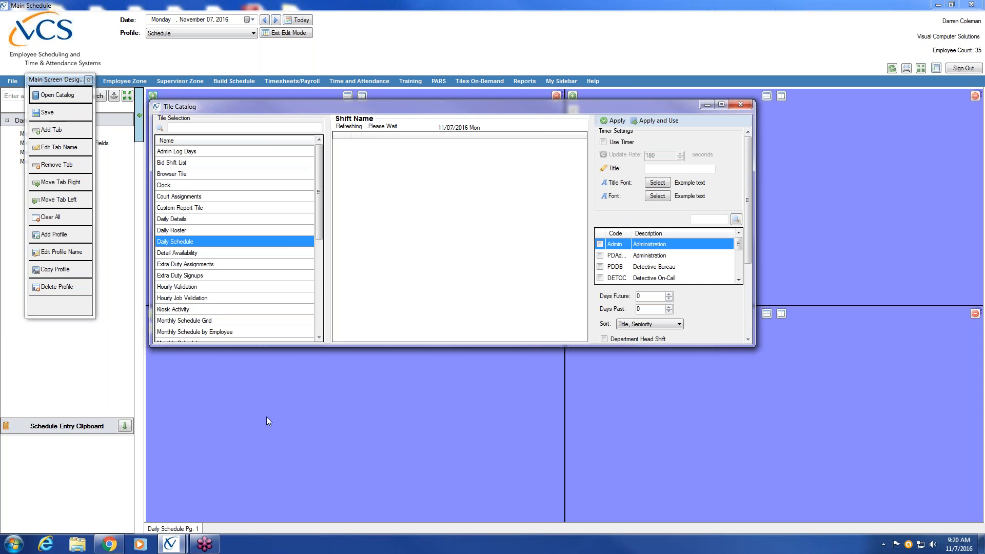
Step: Turn on the tile's refresh timer and include the Patrol Day Shift (PDDays)
click(604, 144)
click(739, 280)
click(739, 280)
click(739, 280)
click(739, 280)
click(739, 280)
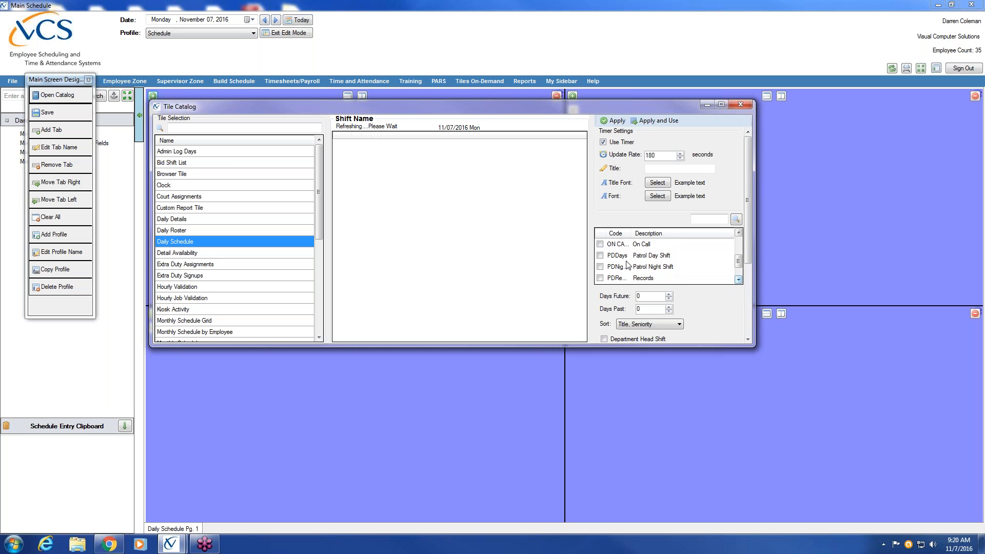
click(601, 258)
click(600, 256)
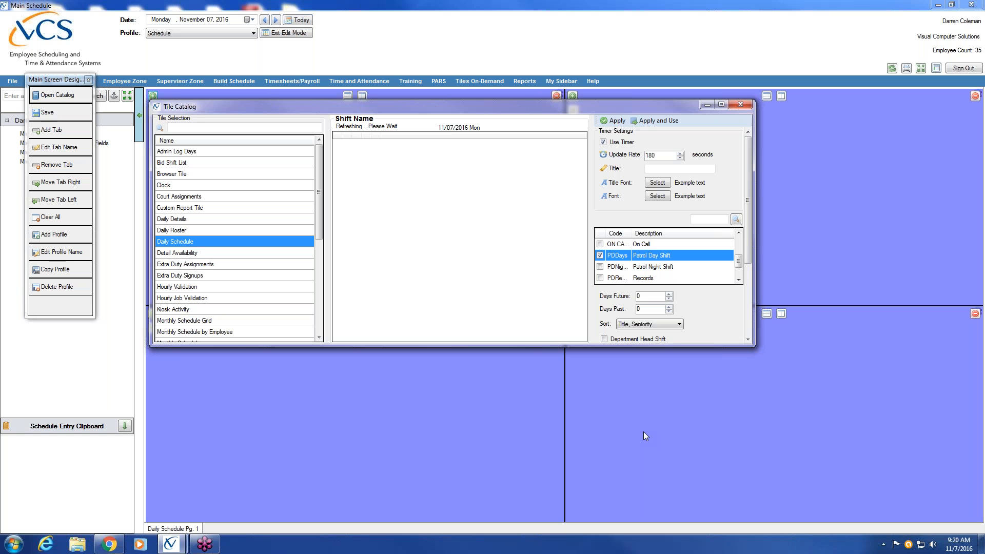
Step: Further down the tile settings, enable Show Denied Time Off
click(747, 339)
click(747, 340)
click(747, 340)
click(747, 340)
click(747, 340)
click(747, 339)
click(747, 340)
click(747, 339)
click(747, 340)
click(604, 244)
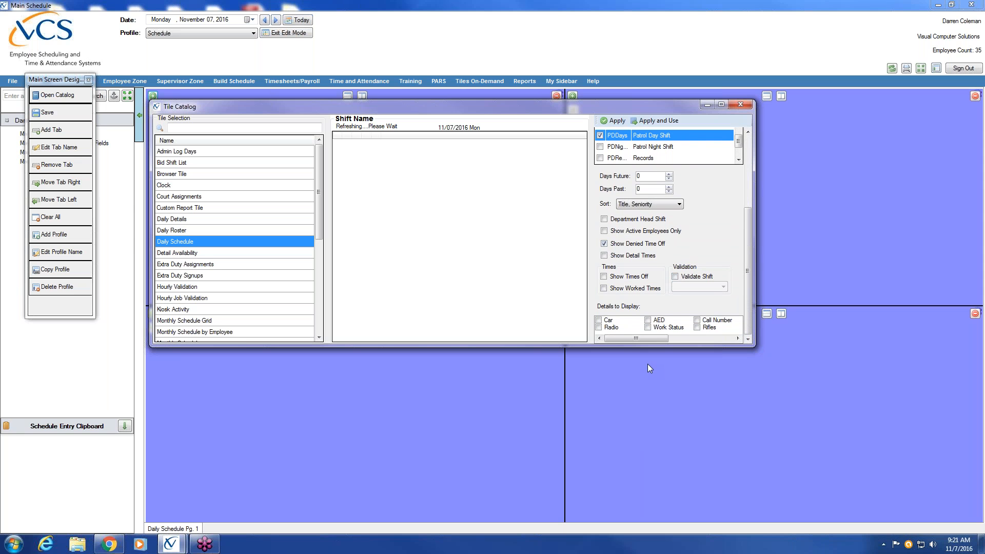
Step: Enable Show Times Off, validate shifts against Patrol, show Radio and AED details, and apply the tile
click(604, 277)
click(675, 276)
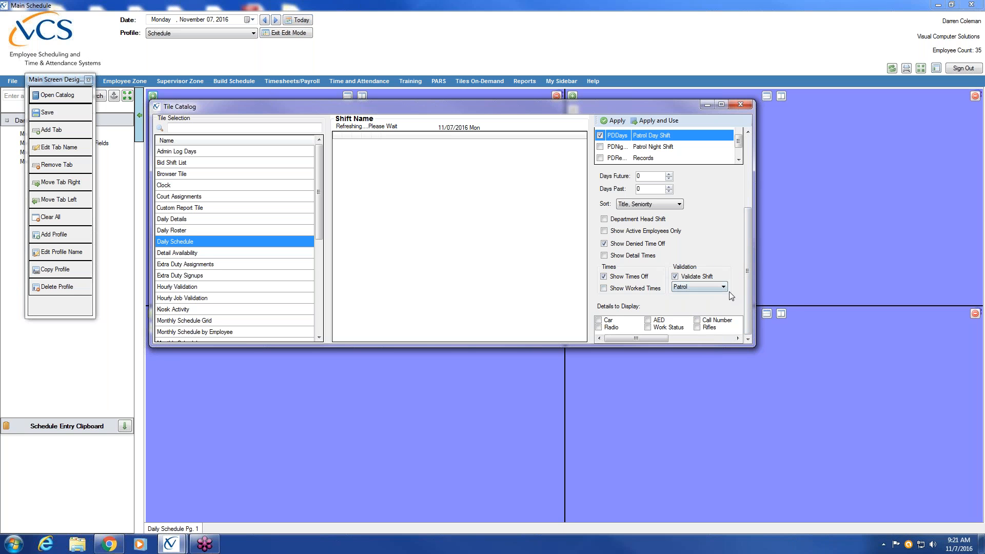
click(724, 290)
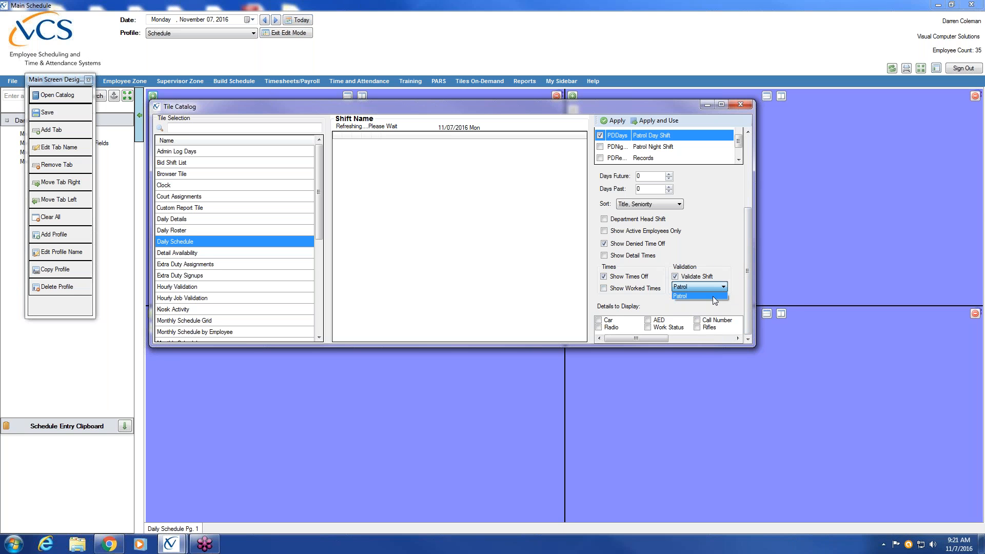
click(713, 297)
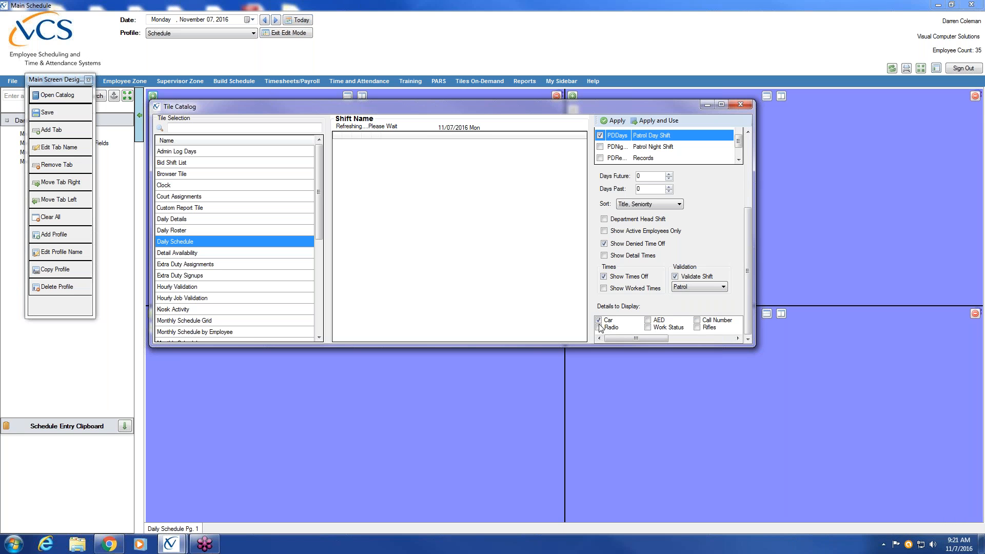
click(599, 327)
click(648, 320)
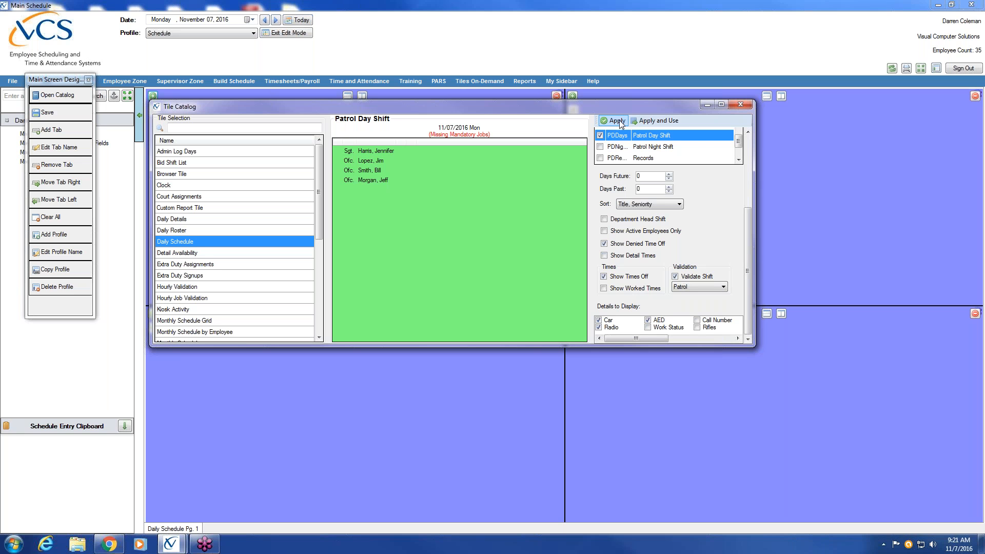
click(677, 120)
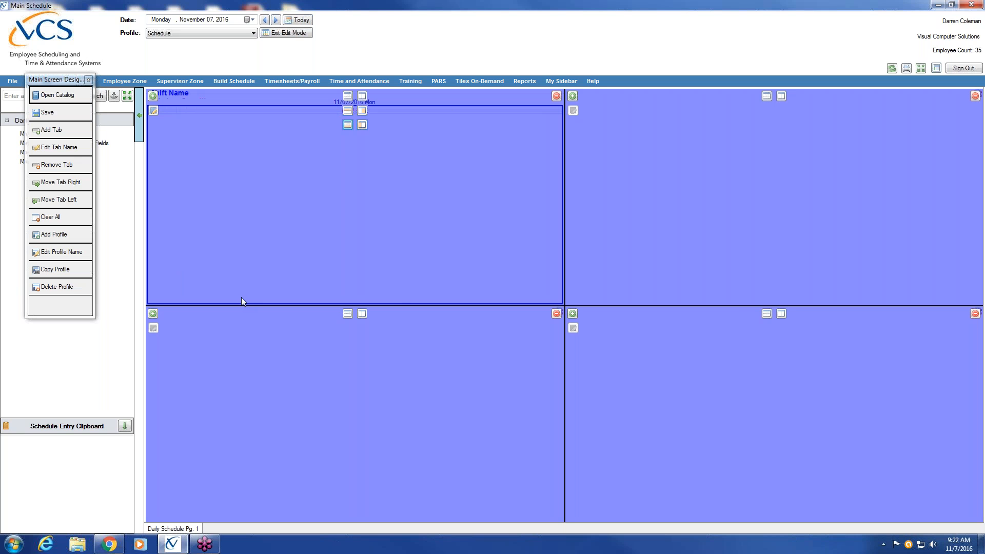
Step: Add a Daily Schedule tile to the top-right pane with the refresh timer and Patrol Night Shift (PDNig)
click(572, 96)
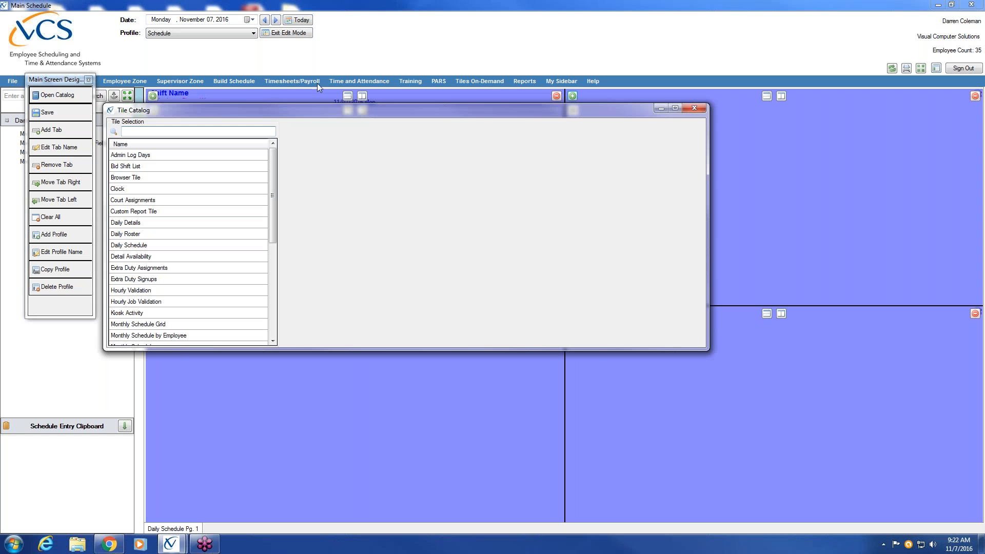
click(119, 246)
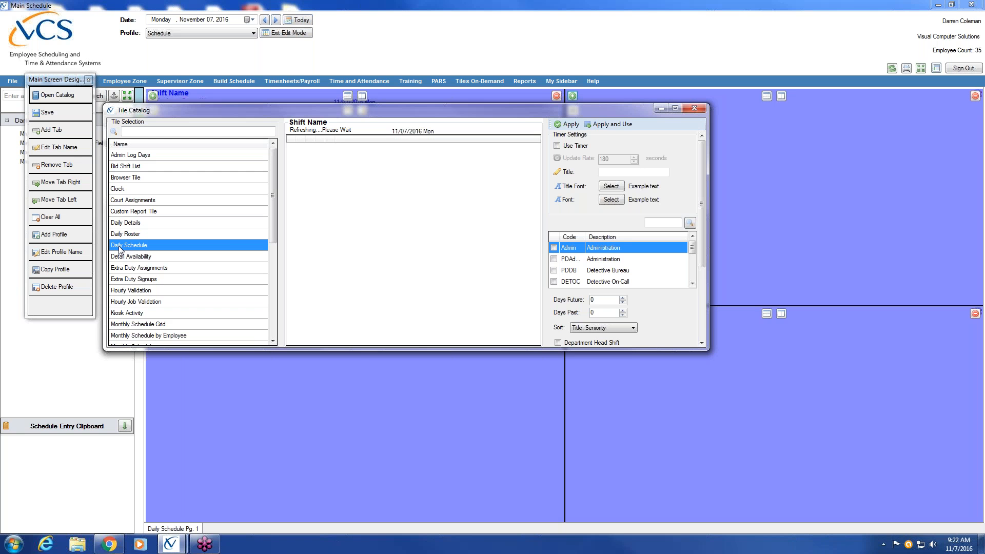
click(557, 146)
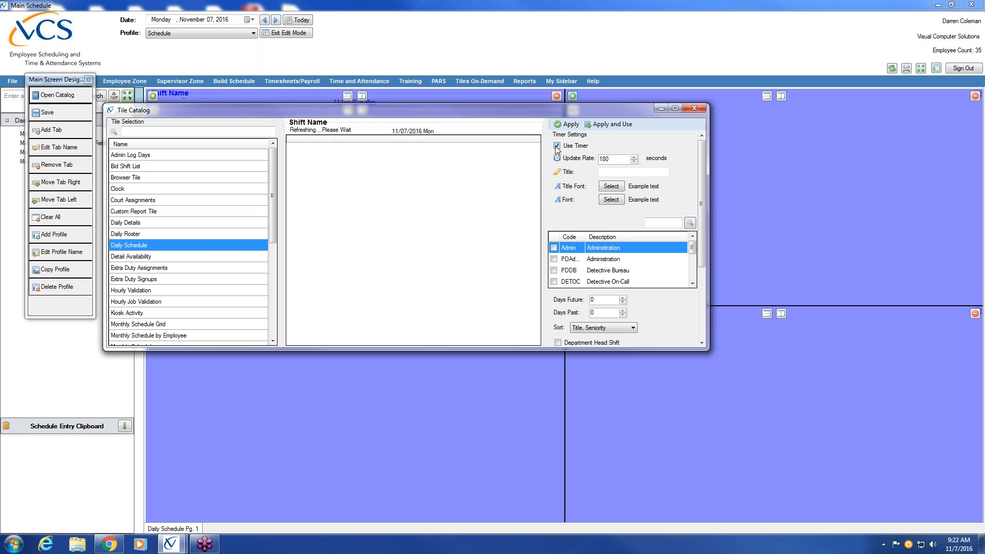
click(692, 284)
click(692, 283)
click(692, 283)
click(692, 284)
click(554, 282)
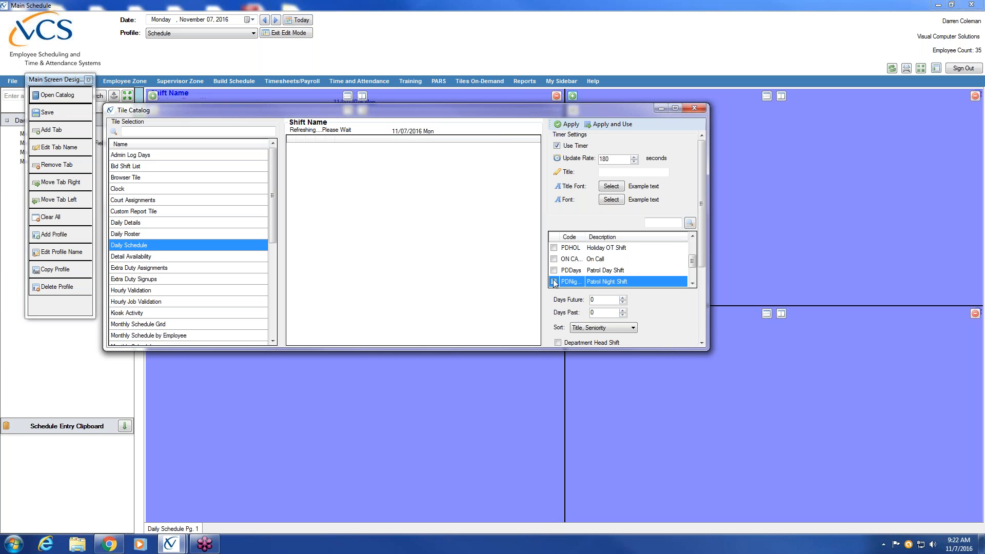
Step: Enable Show Times Off, Patrol shift validation, and Car, Radio and AED details, then apply the tile
click(701, 342)
scroll(702, 343, down, 4)
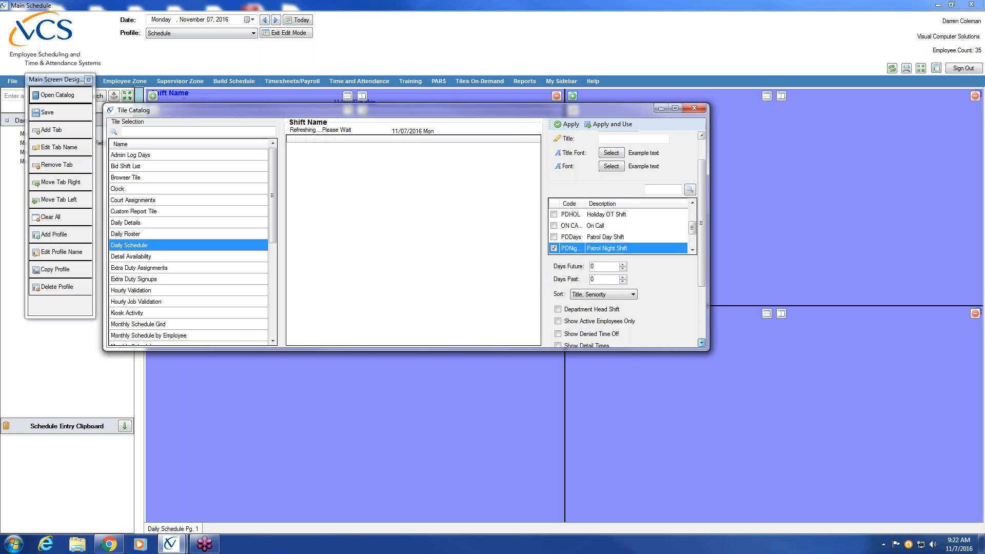
scroll(702, 343, down, 3)
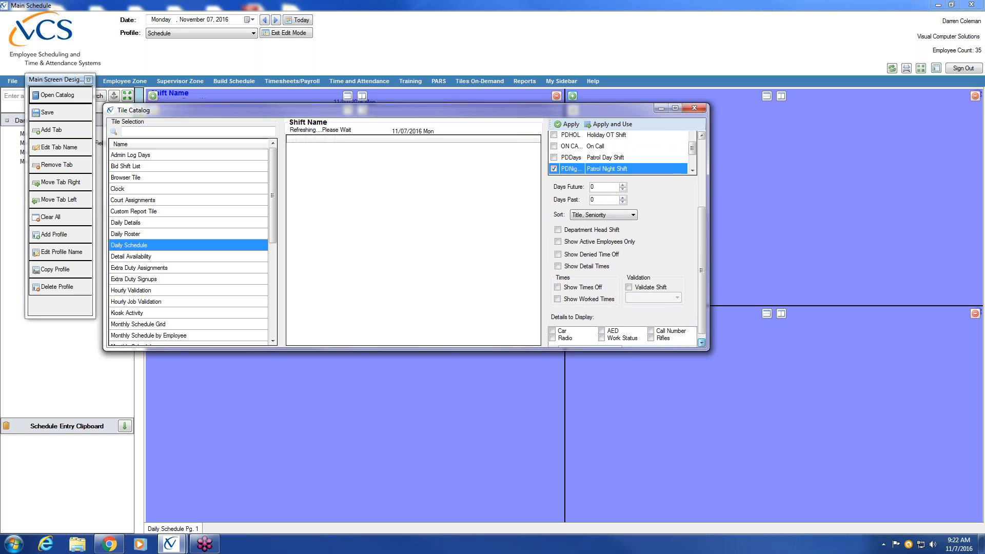
click(558, 282)
click(629, 282)
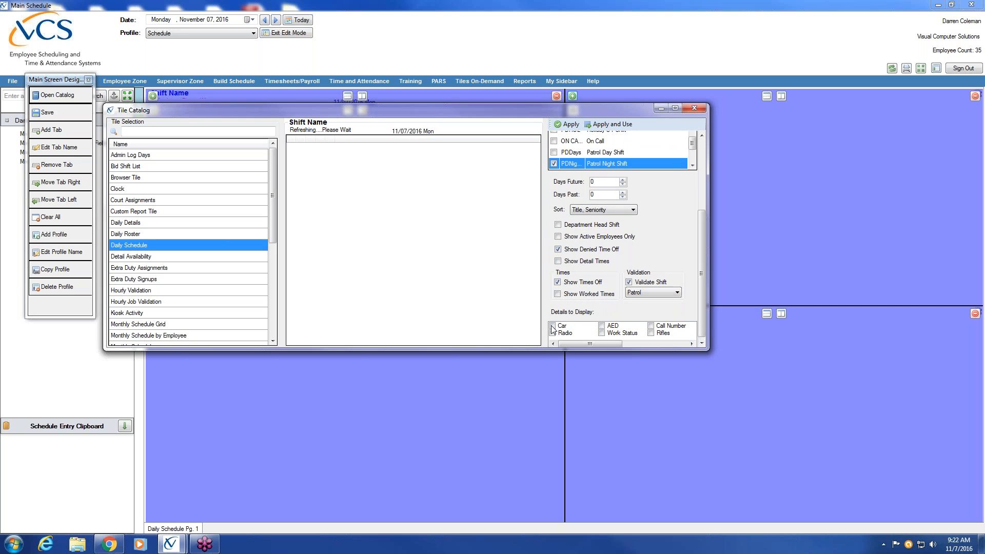
click(553, 325)
click(553, 331)
click(602, 325)
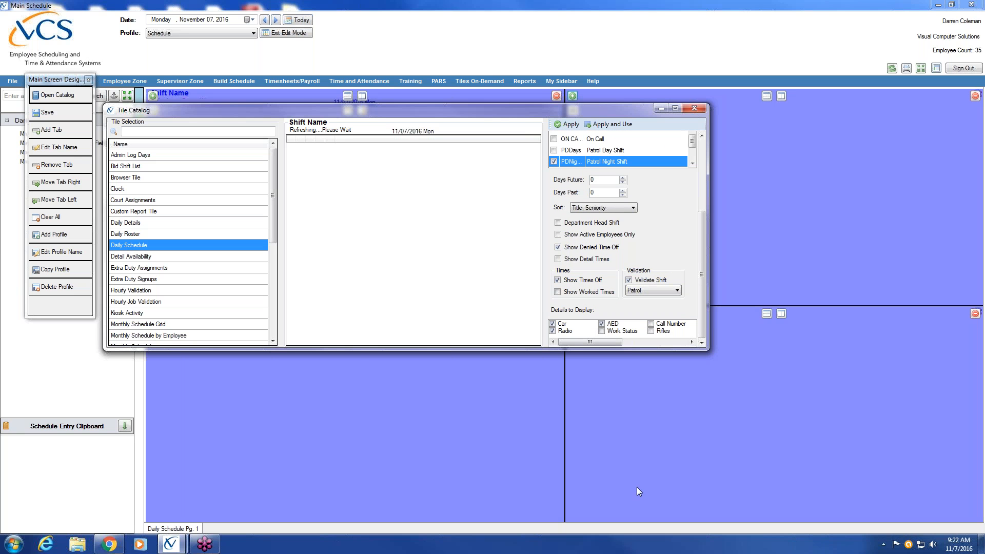
click(618, 126)
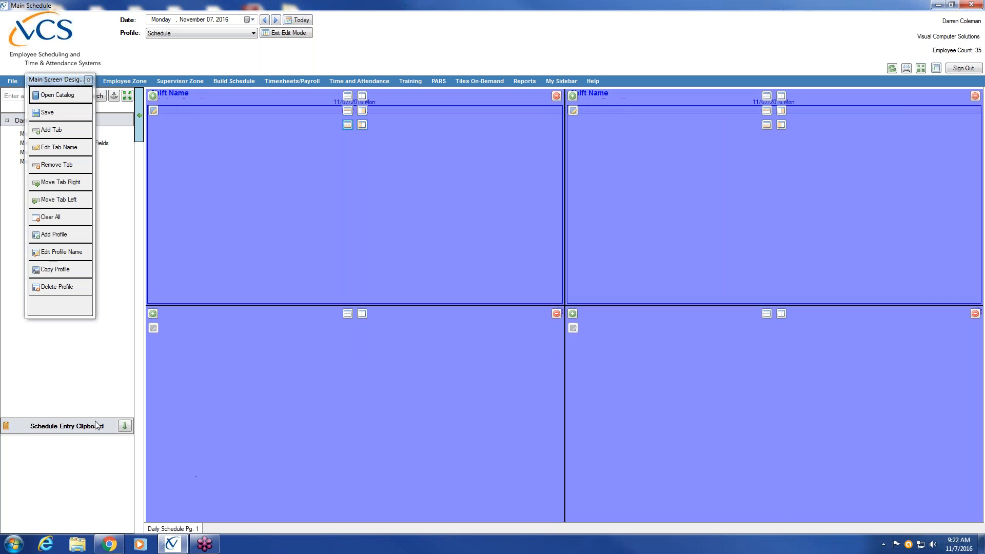
Step: Add a Daily Schedule tile to the lower-left pane covering the Records shift
click(155, 314)
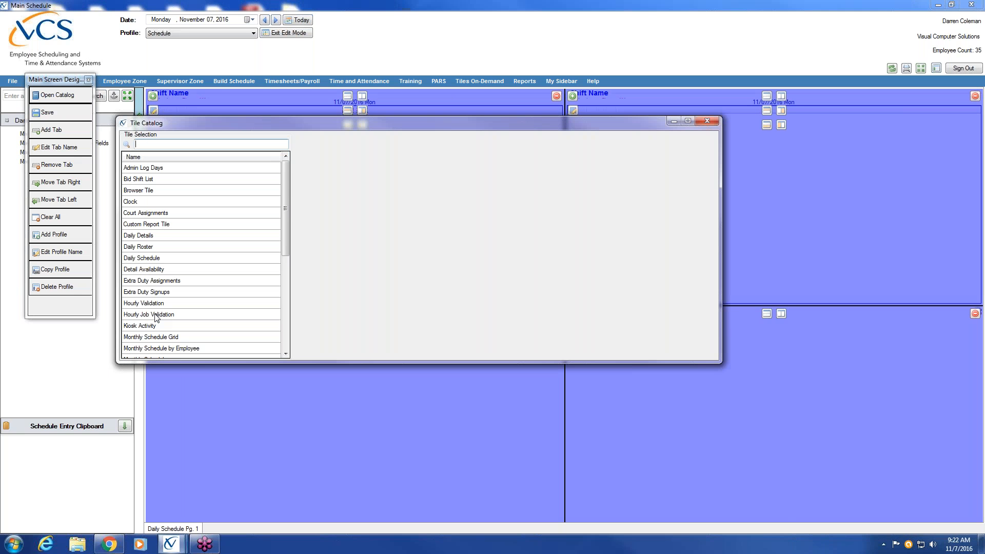
click(152, 258)
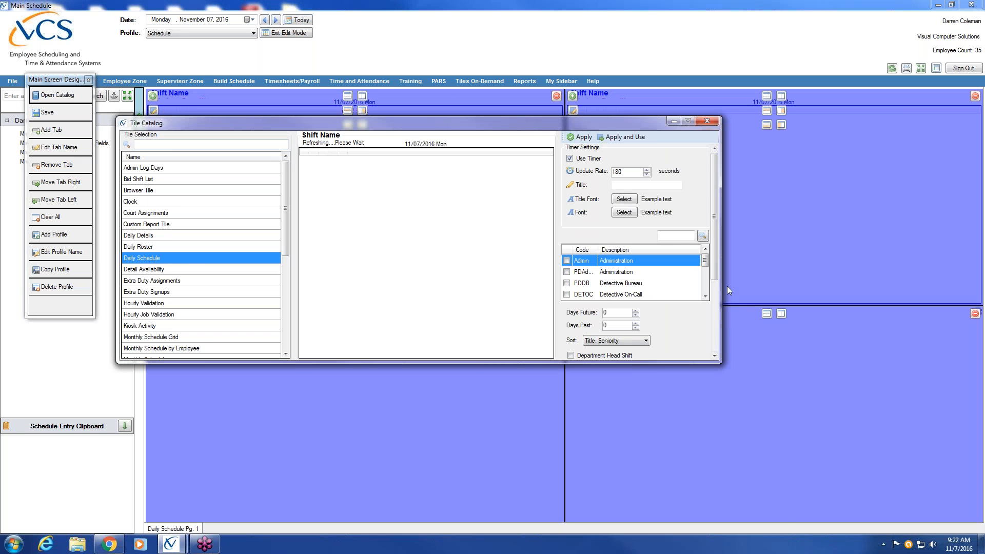
scroll(706, 294, down, 2)
scroll(707, 294, down, 1)
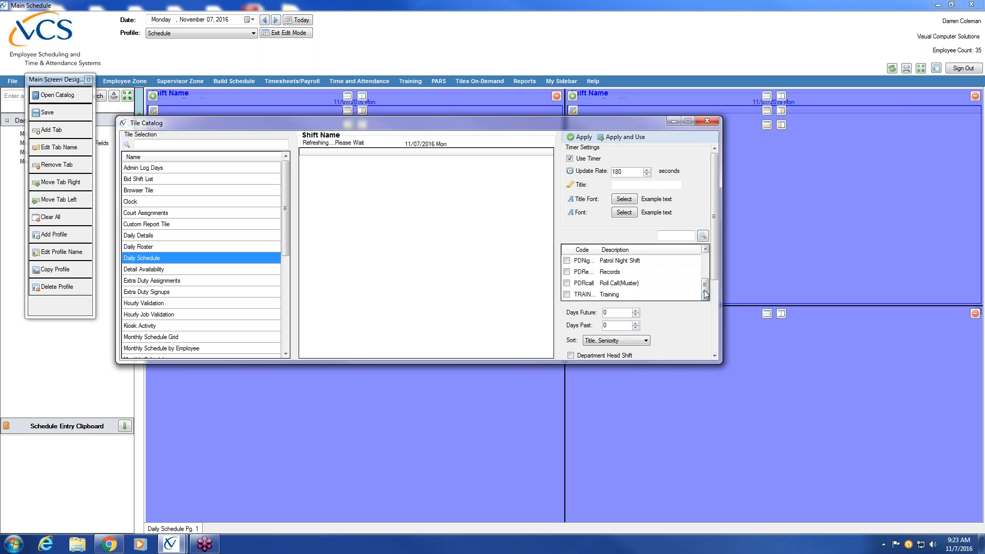
click(567, 272)
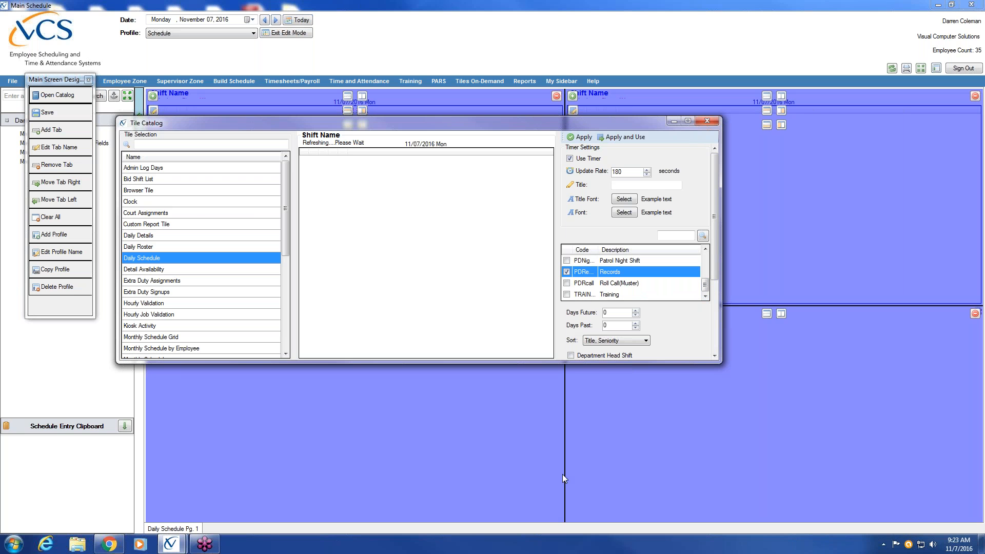
Step: Show denied time off and times off, leave Car and Radio details off, and apply the Records tile
scroll(708, 318, down, 3)
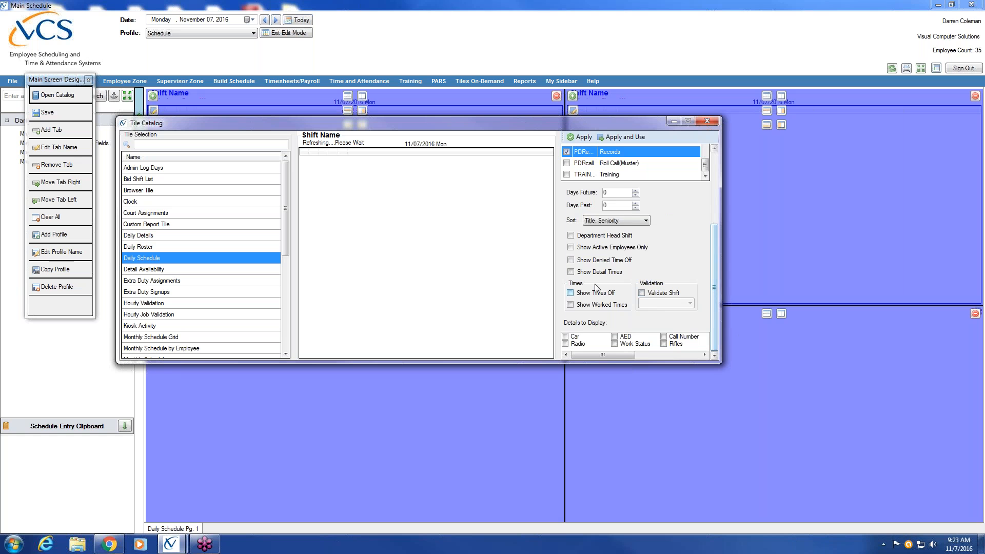
click(571, 261)
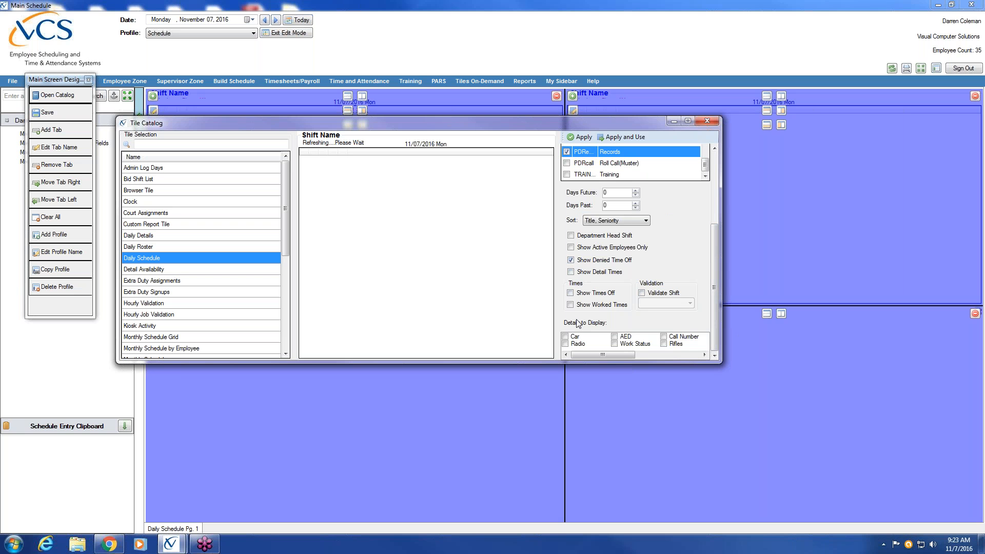
click(571, 293)
click(566, 336)
click(565, 343)
click(565, 337)
click(566, 344)
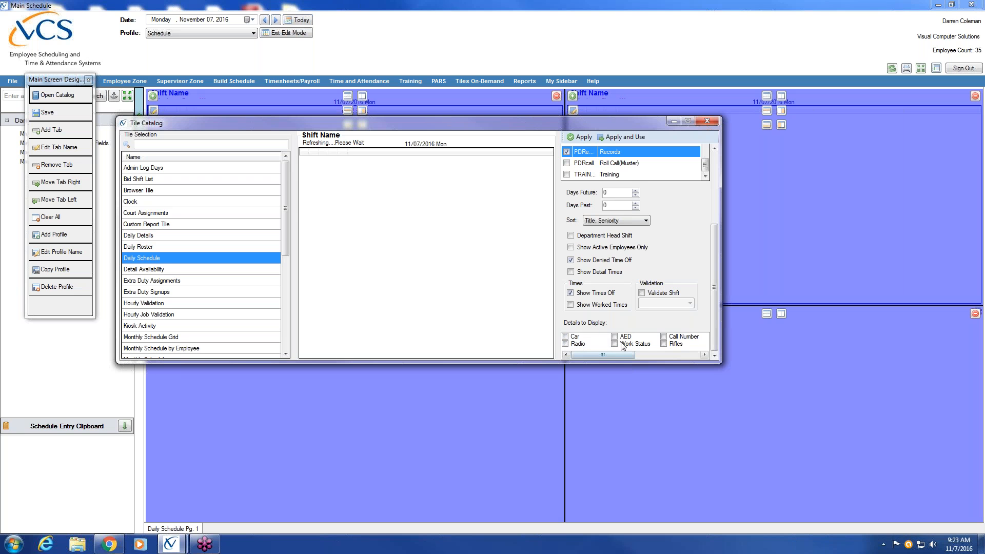
click(614, 137)
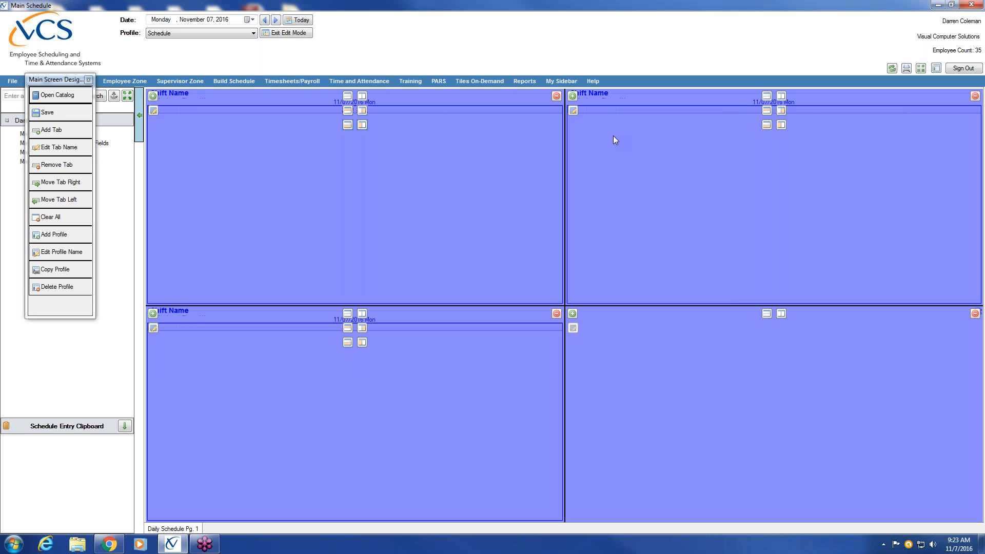
Step: Apply an Hourly Validation tile to the lower-right pane with the refresh timer and Patrol validation shift
click(573, 315)
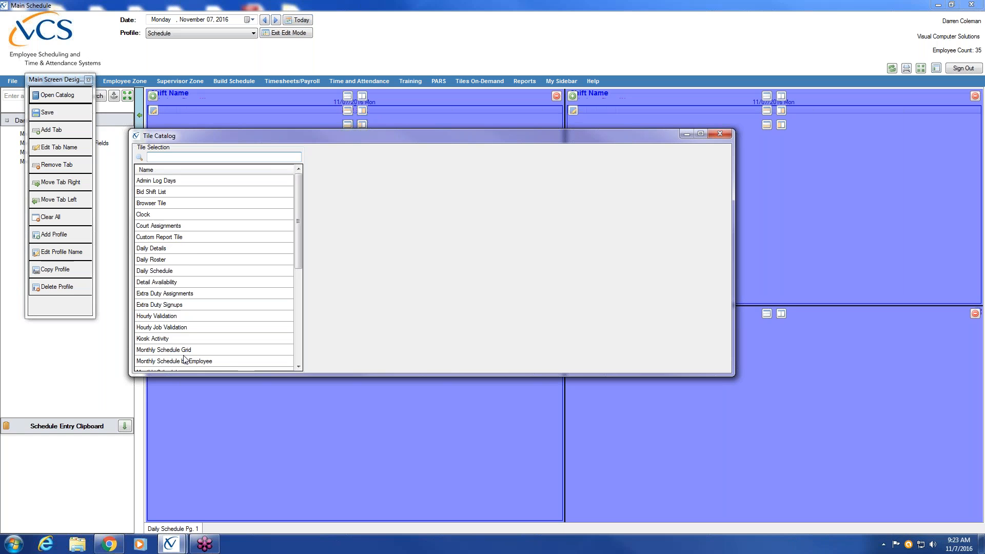
click(297, 354)
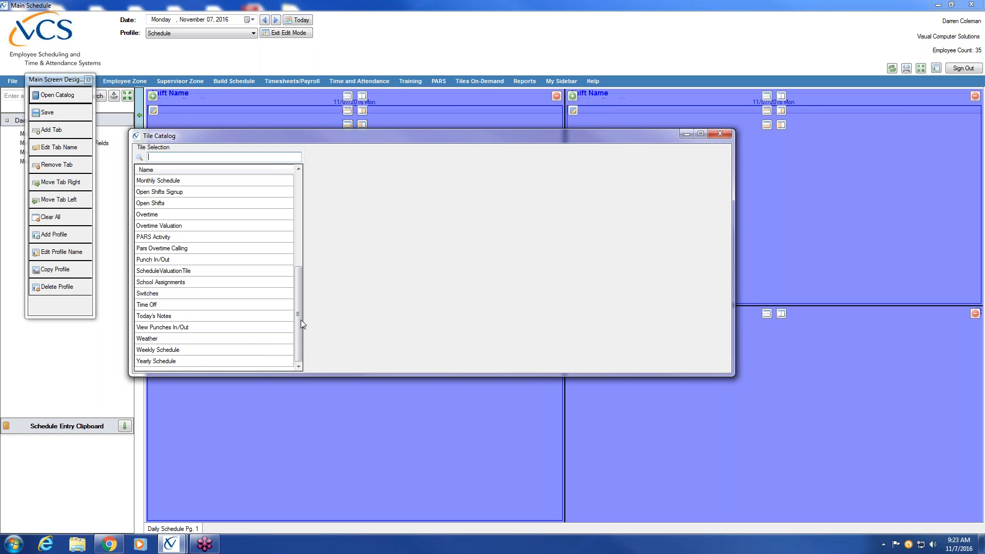
drag(296, 333, 302, 287)
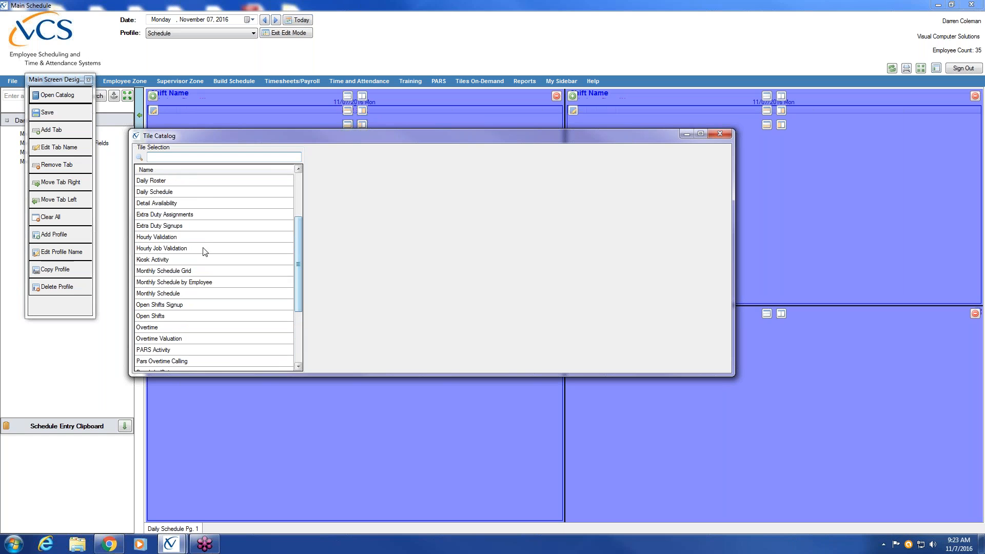
click(164, 239)
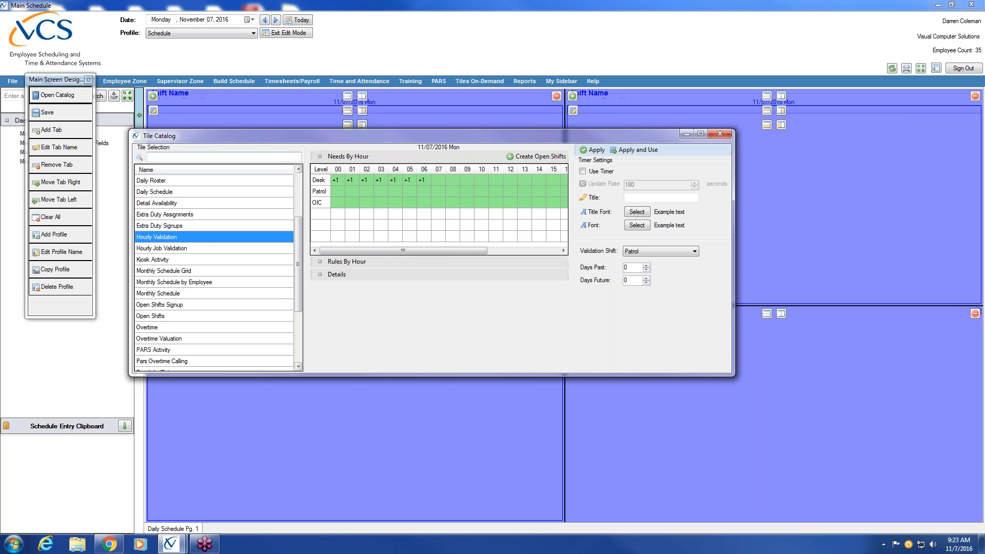
click(583, 171)
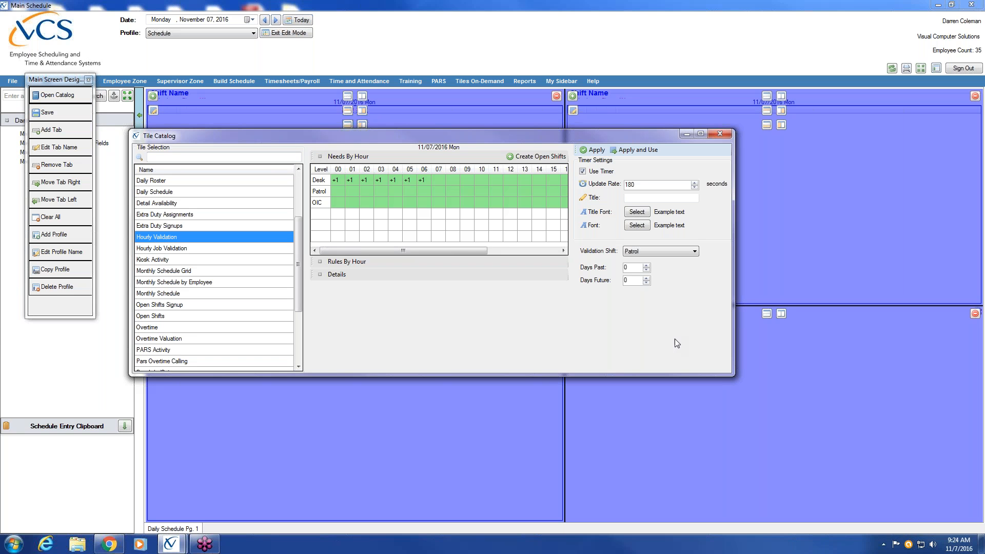
click(695, 251)
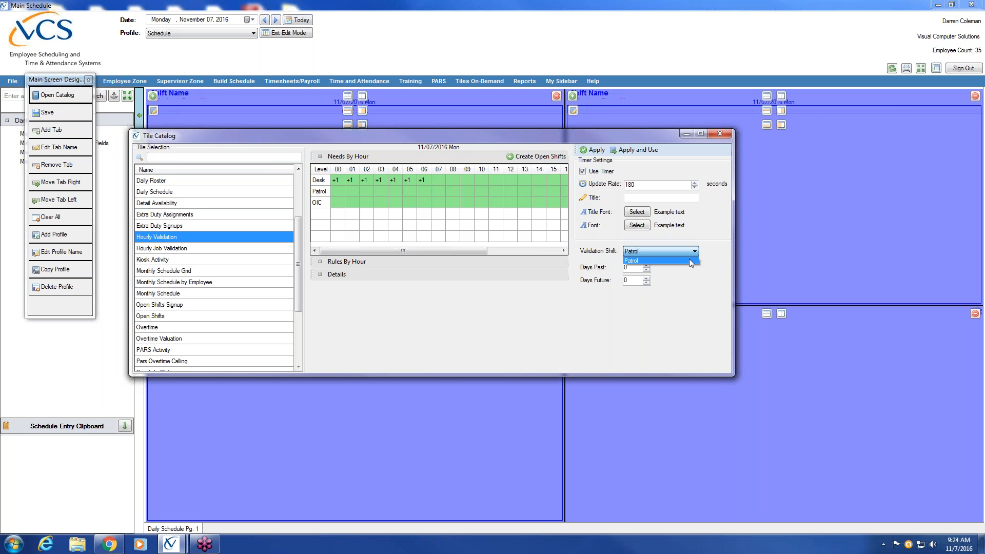
click(689, 260)
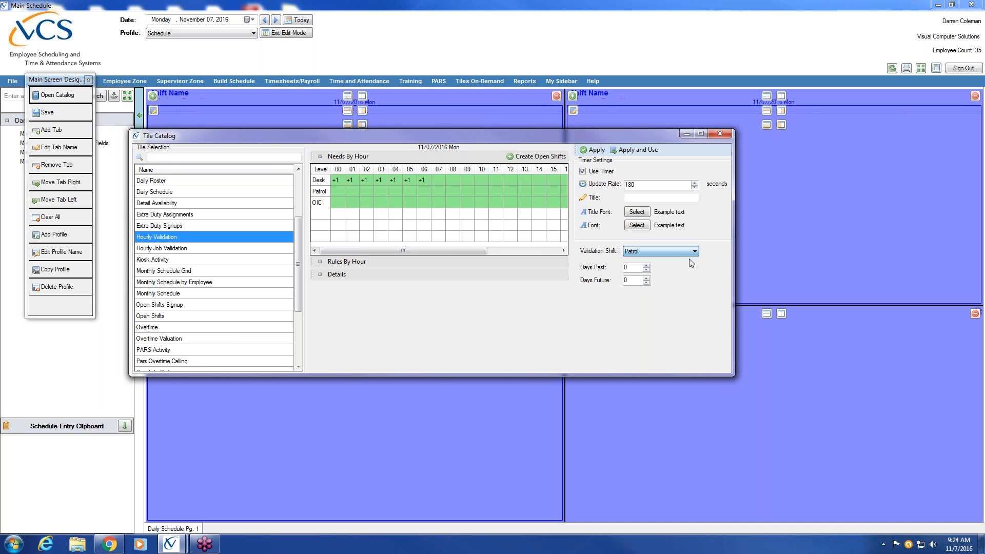
click(645, 152)
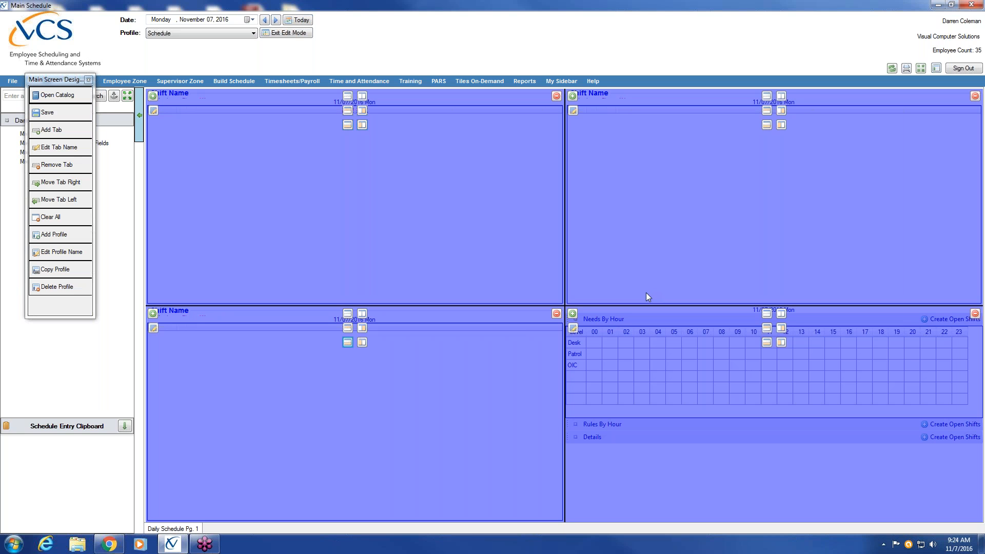
Step: Save the four-tile layout, view the live dashboard, then return to edit mode
click(56, 113)
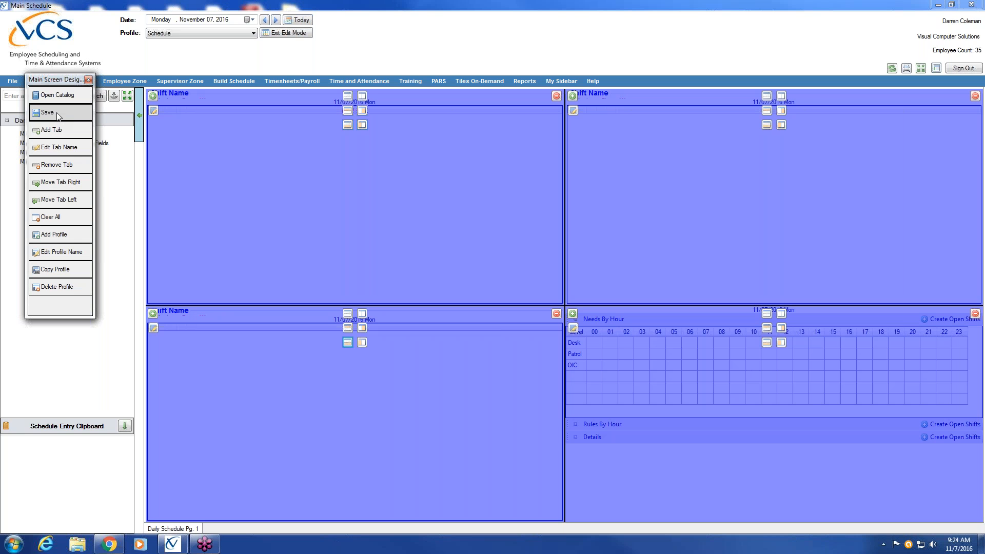
click(284, 35)
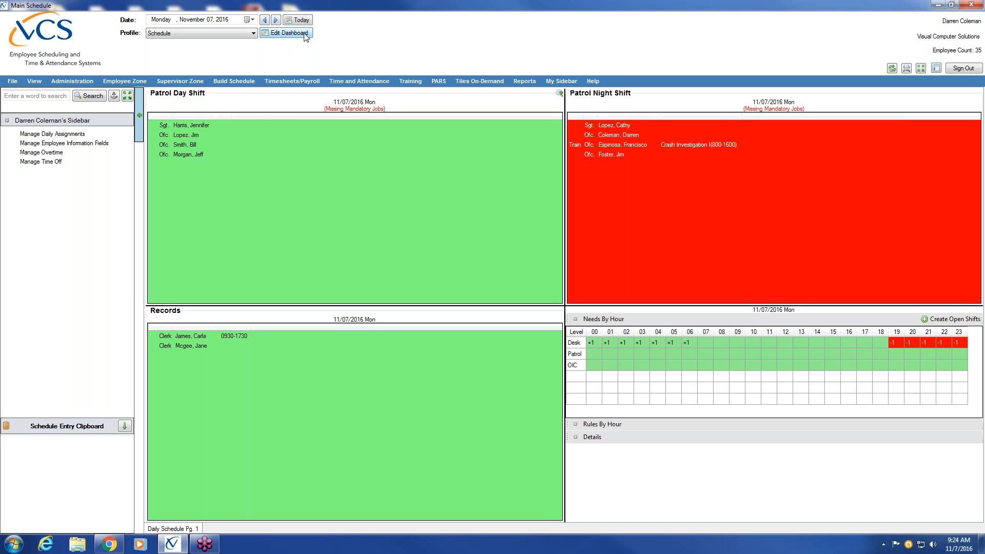
click(289, 34)
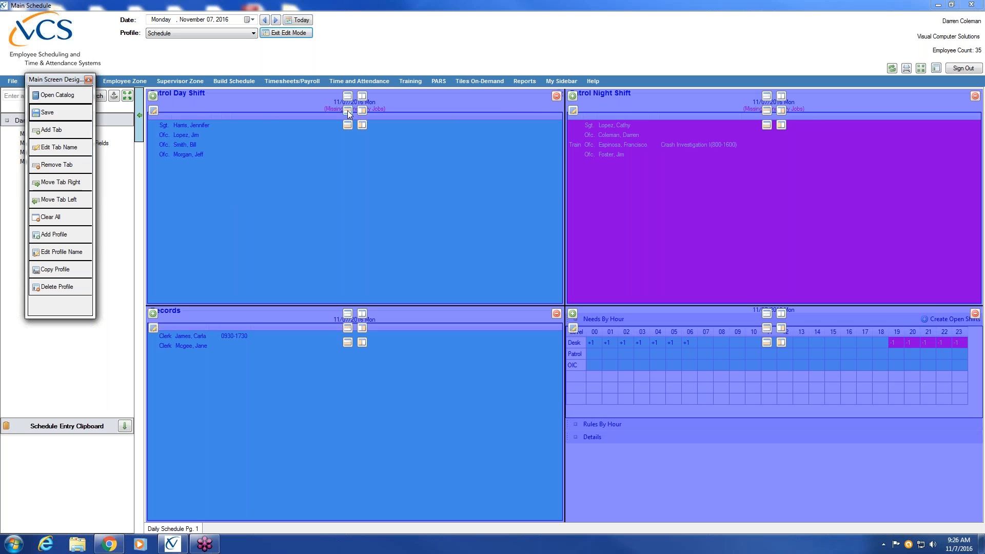
Step: Split the Patrol Day Shift pane horizontally and move the Records tile into the new middle slot
click(347, 110)
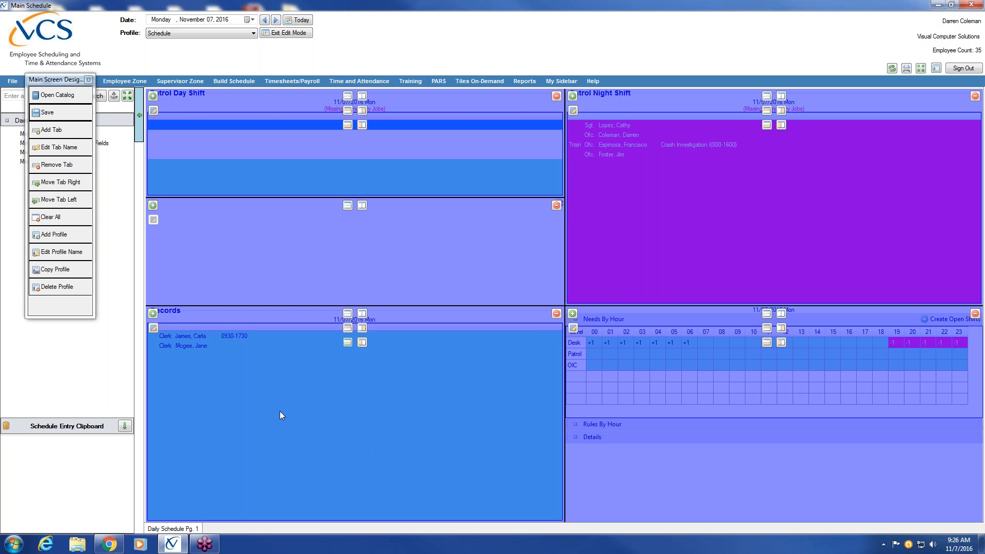
drag(288, 393, 303, 299)
drag(308, 262, 308, 261)
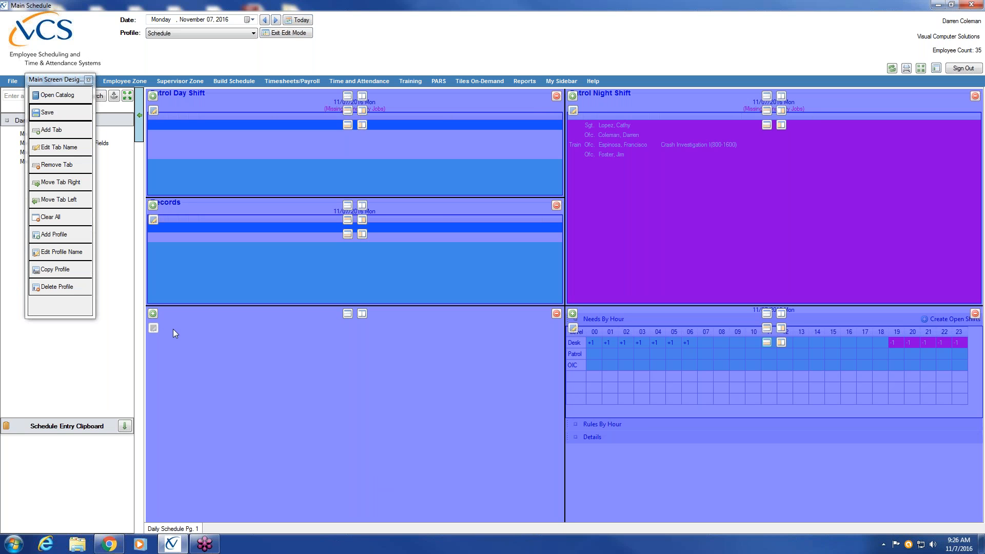
Step: Apply a School Assignments tile with the 180-second refresh timer and Days Future 0 to the bottom-left pane
click(152, 314)
drag(69, 82, 51, 304)
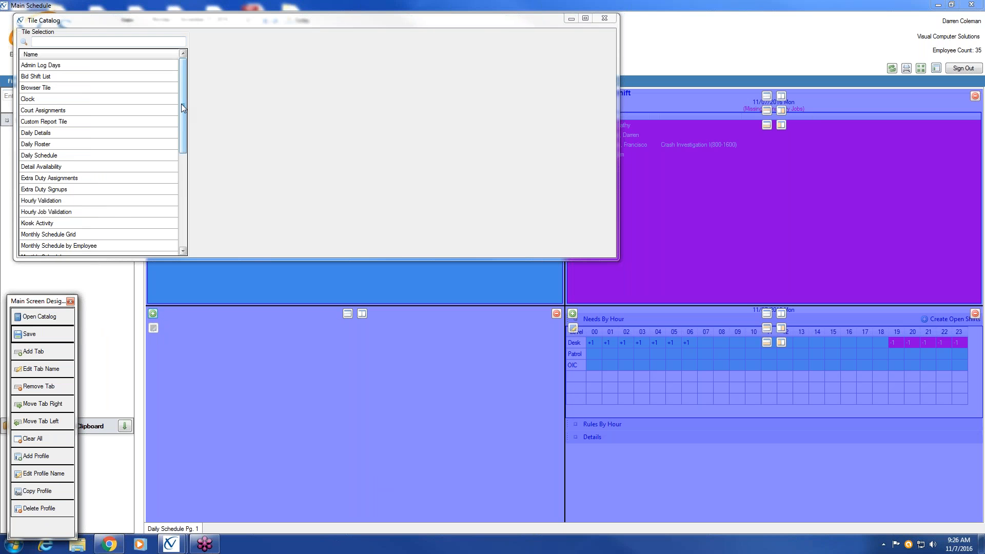
drag(182, 106, 220, 293)
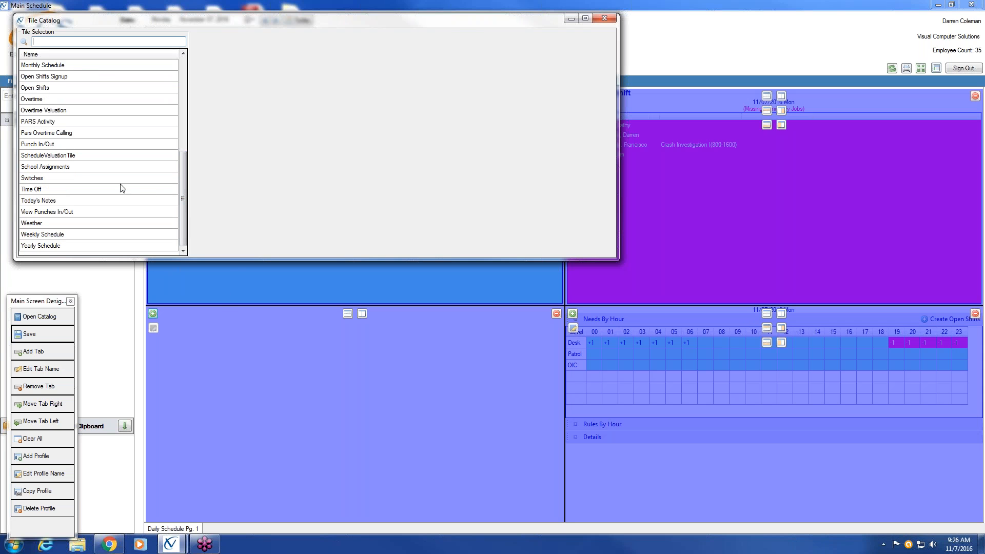
click(51, 166)
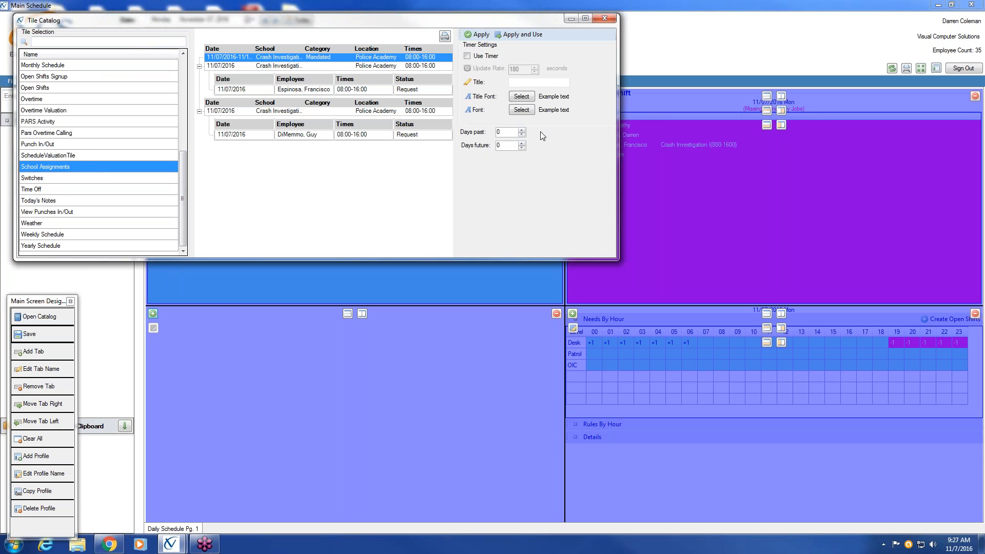
click(467, 55)
key(BackSpace)
text(30)
key(BackSpace)
key(BackSpace)
click(529, 36)
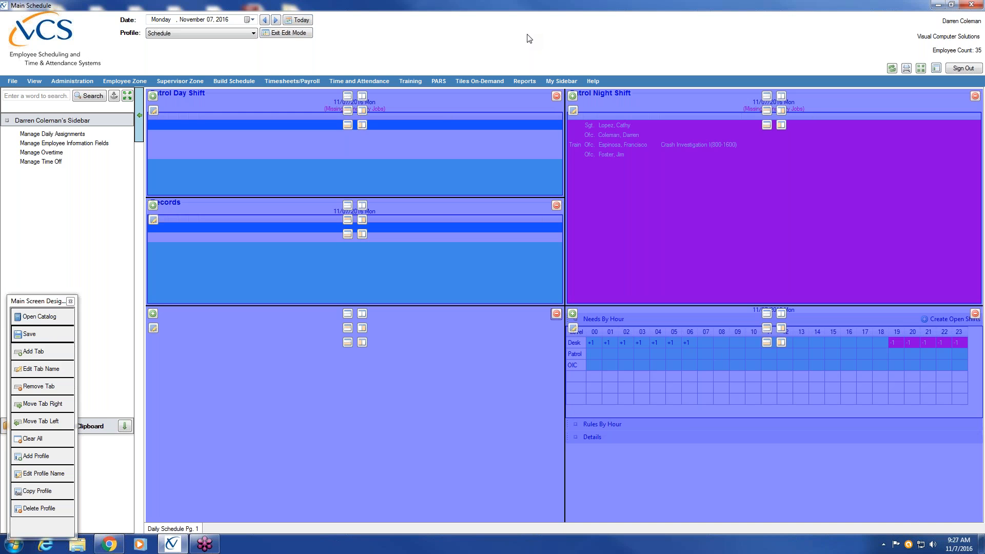
Step: Save the updated layout and exit edit mode to see the Crash Investigation I classes listed
click(30, 336)
drag(45, 300, 66, 205)
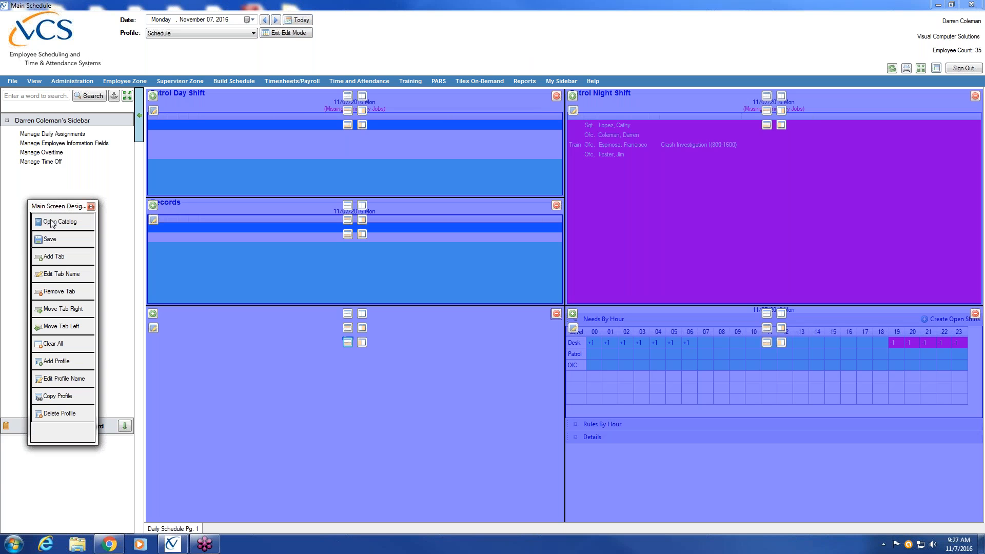
click(287, 34)
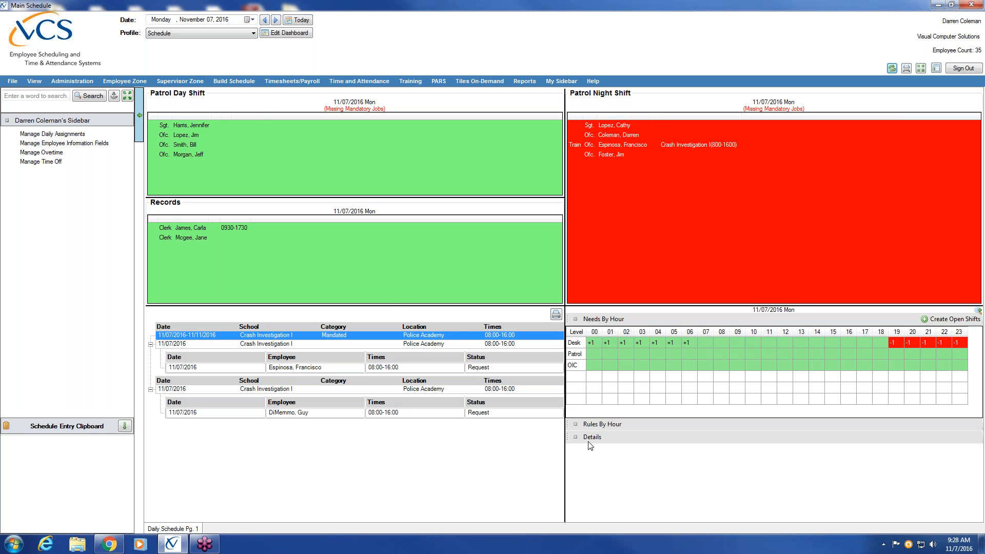
Step: Lower the border between Patrol Day Shift and Records to enlarge Patrol Day Shift, then exit edit mode
click(284, 33)
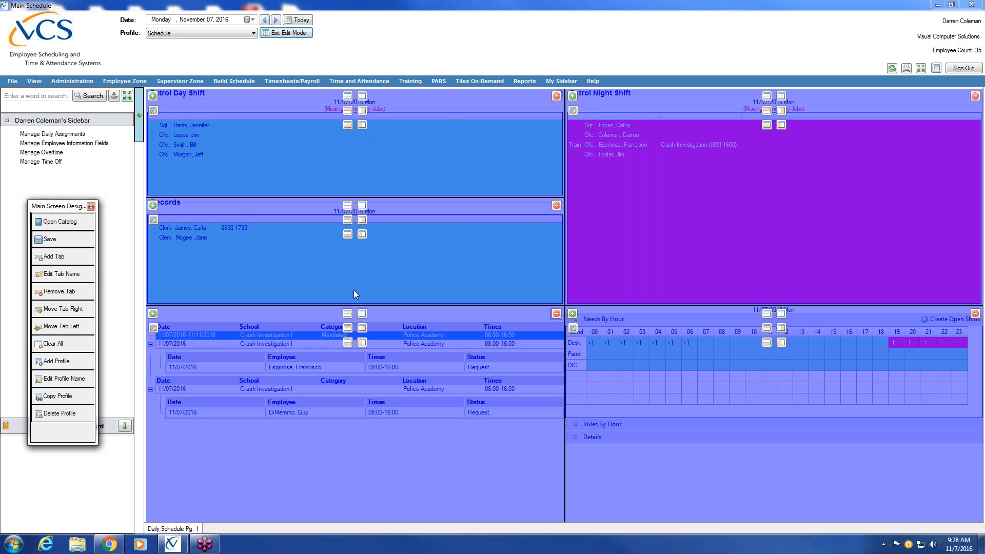
click(394, 198)
click(409, 199)
drag(407, 198, 396, 229)
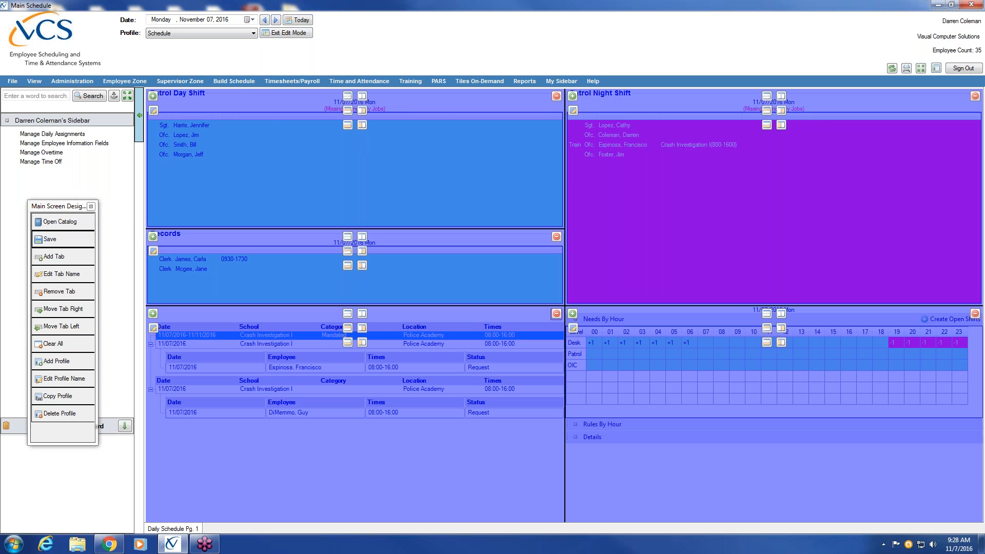
drag(396, 233, 395, 236)
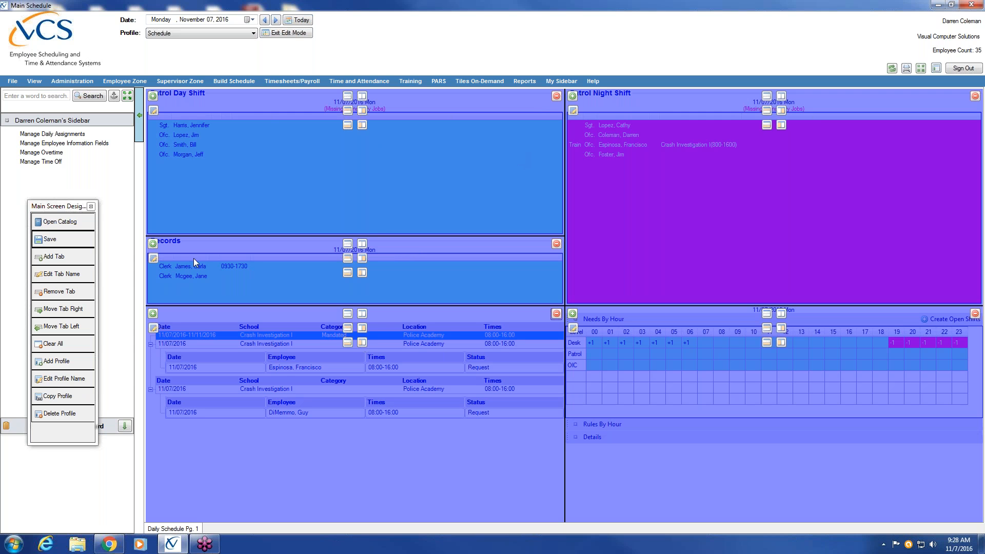
click(284, 34)
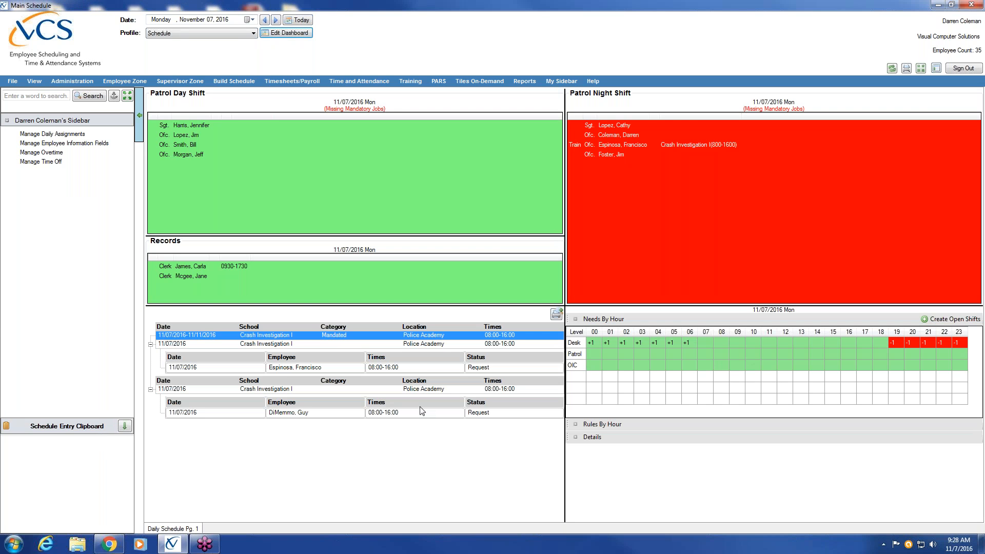
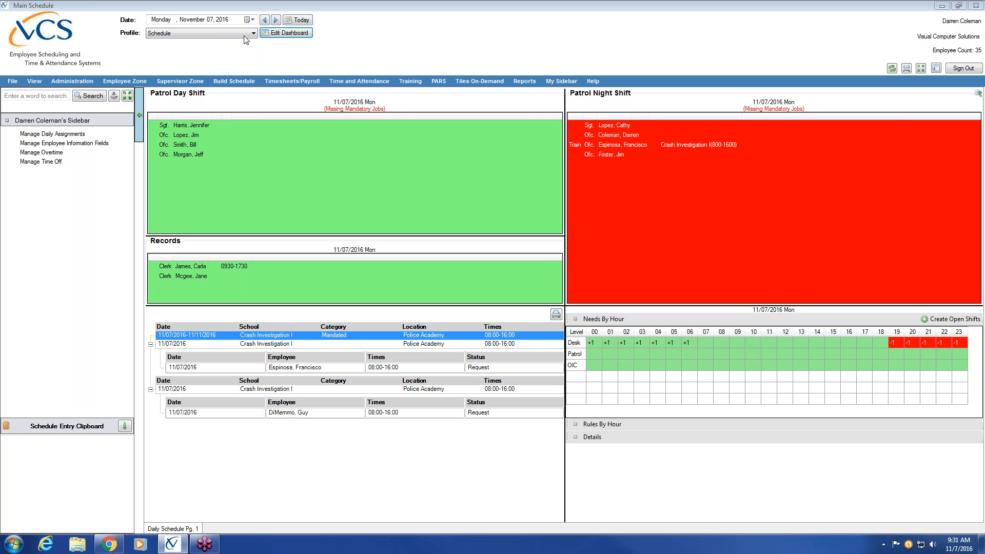
Step: Open the Import Tile dialog from Administration's Migration Aide Tile Profile and list the legacy desktops
click(58, 84)
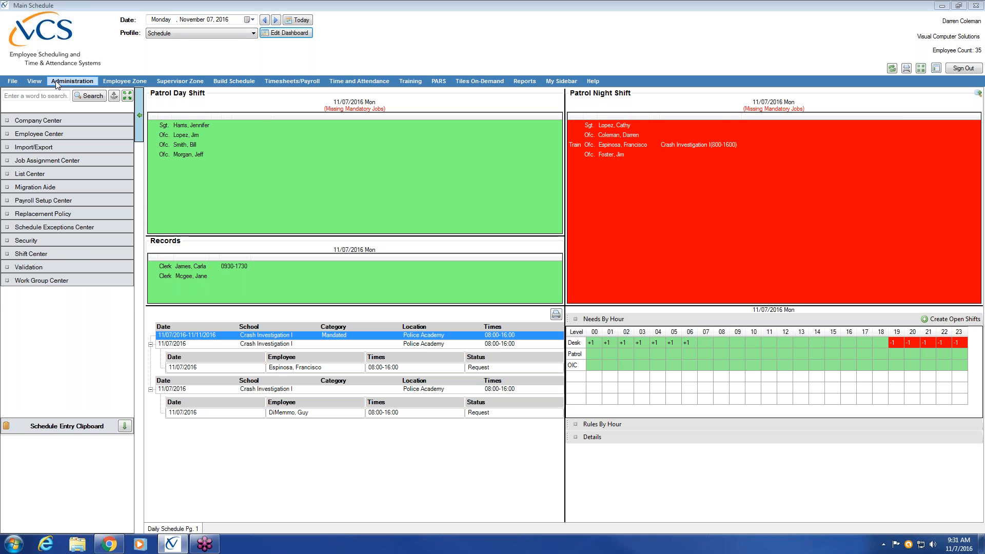
click(60, 189)
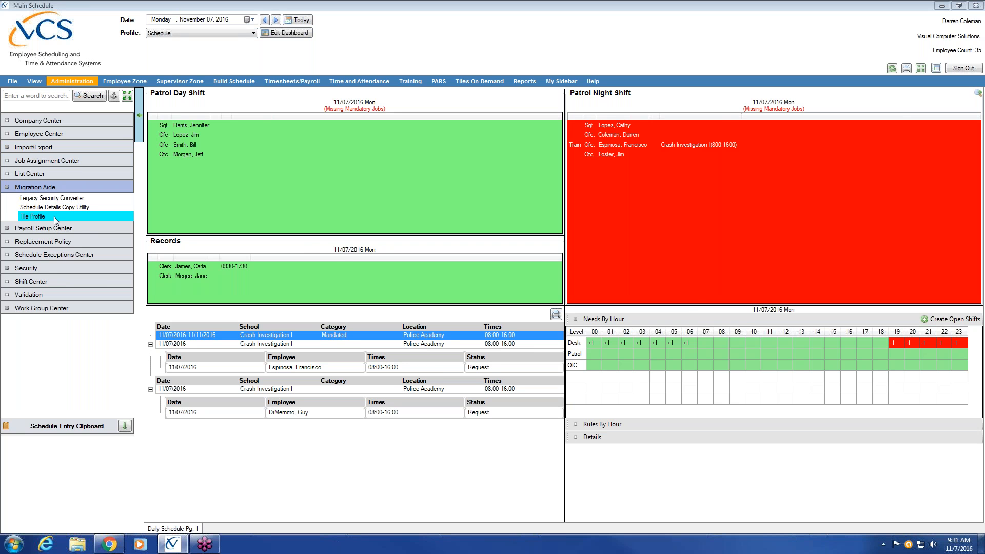
click(57, 219)
click(411, 190)
Step: Choose the Daily Schedule legacy desktop and name the new desktop 'New Daily Schedule'
click(411, 213)
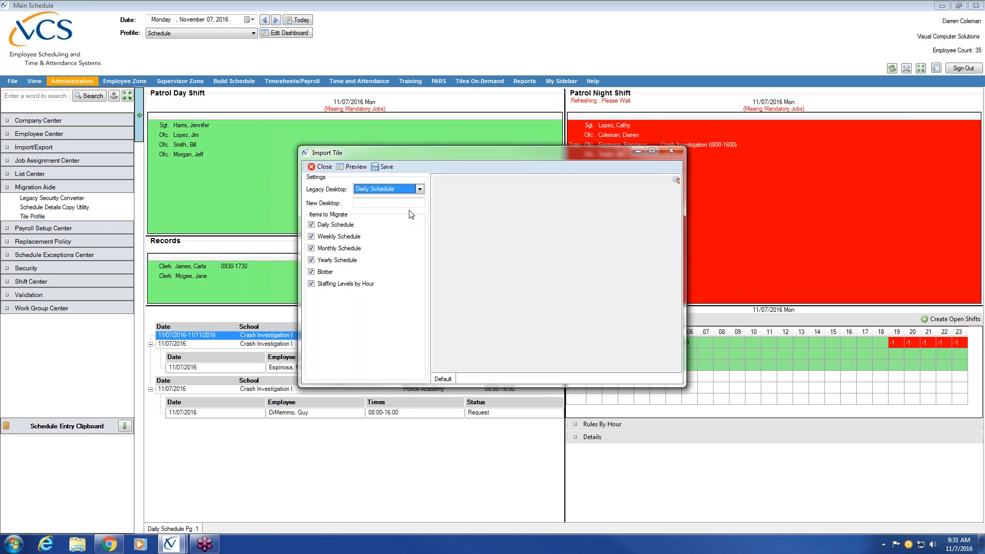
click(389, 204)
text(New Daily)
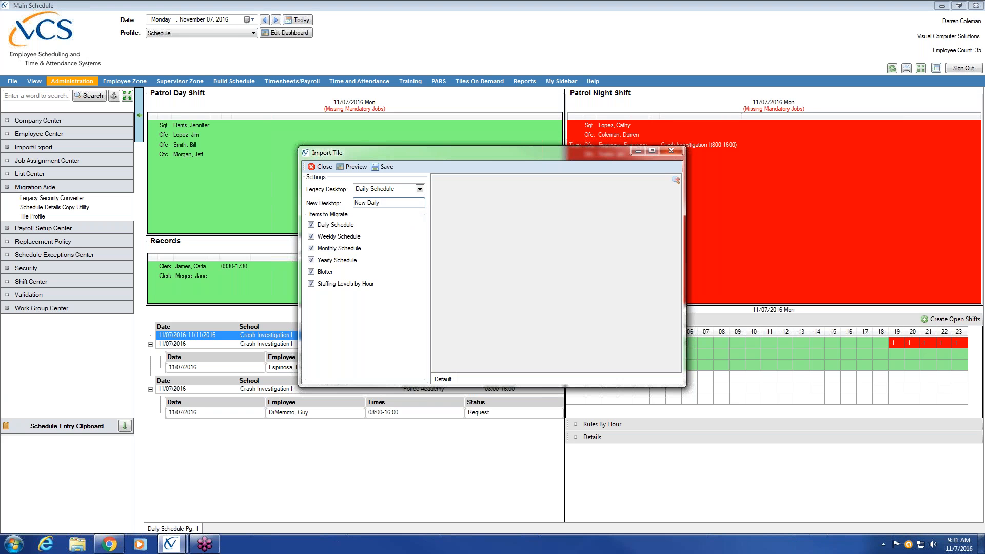
text( Scxhe)
click(390, 203)
key(BackSpace)
Step: Preview the imported tiles on the Weekly, Monthly and Yearly pages, then save the import
click(356, 170)
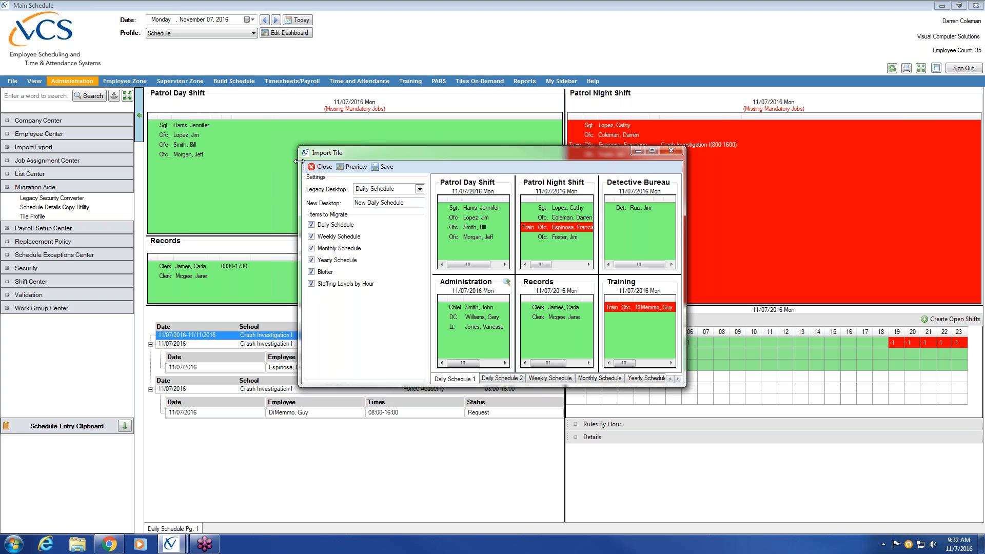
drag(299, 161, 127, 161)
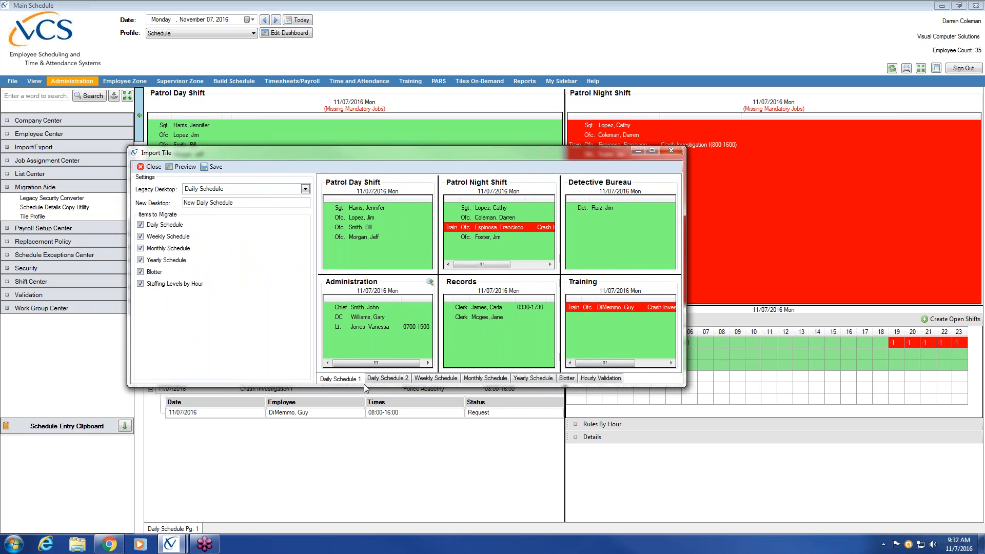
drag(364, 384, 364, 477)
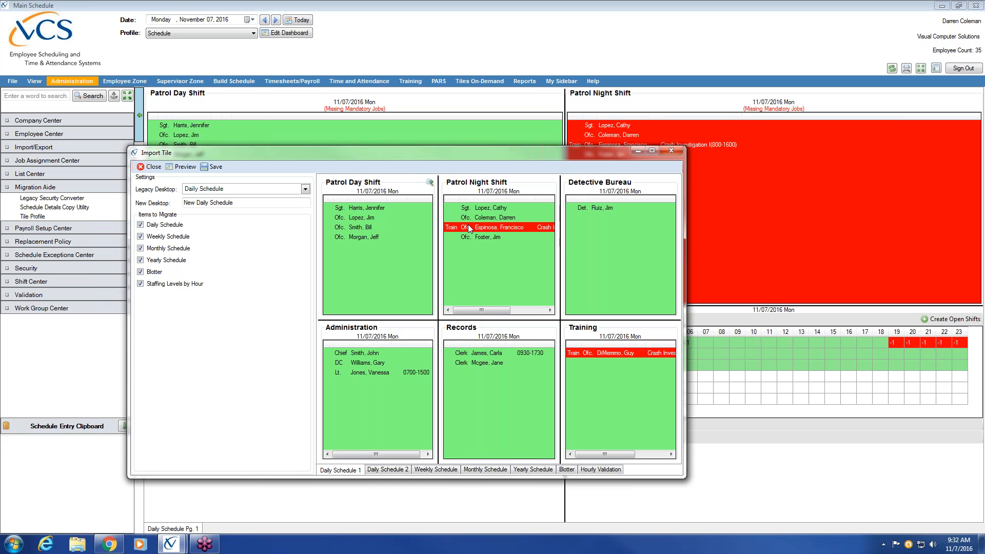
click(423, 472)
click(486, 470)
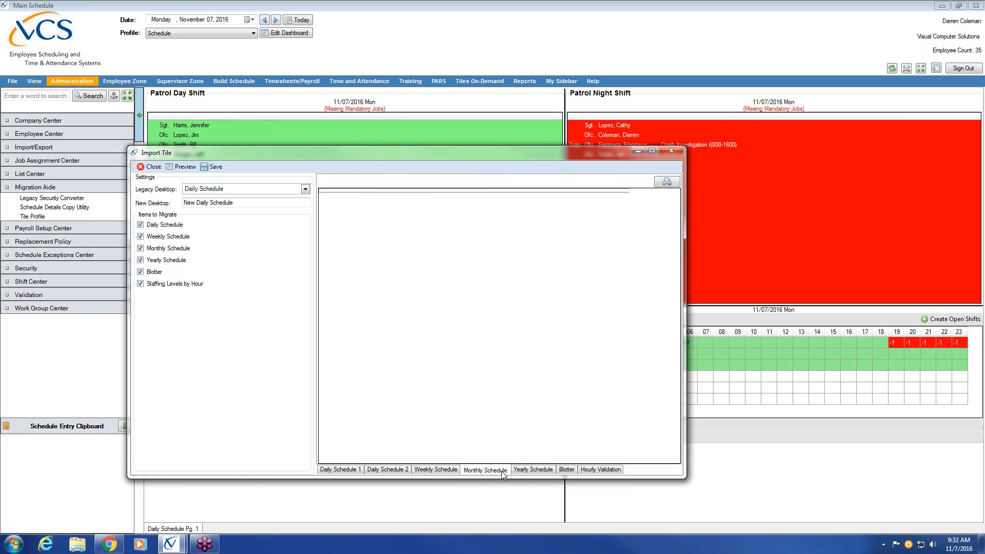
click(548, 470)
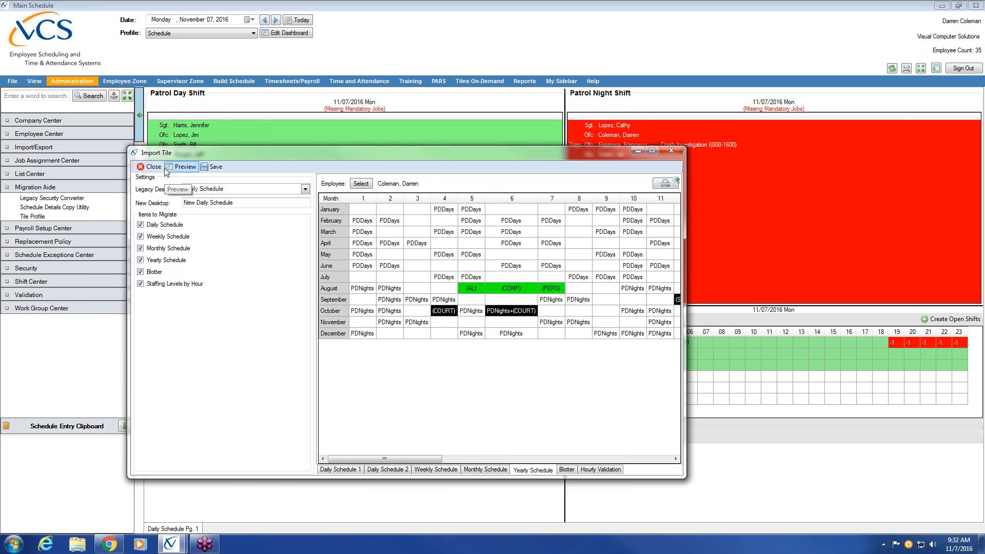
click(215, 168)
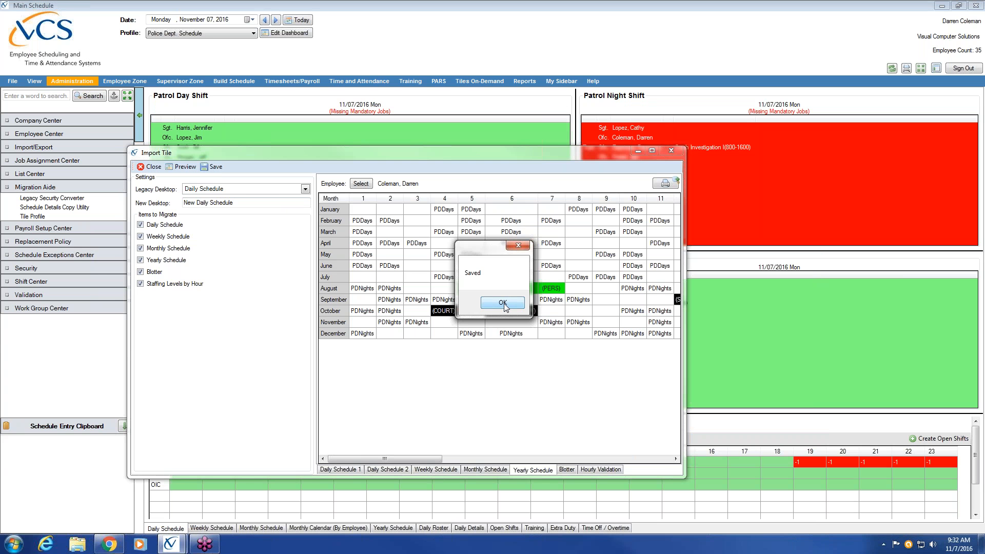
click(503, 303)
Step: Close the import tool and view the New Daily Schedule profile's Daily Schedule 1 and 2 pages
click(153, 168)
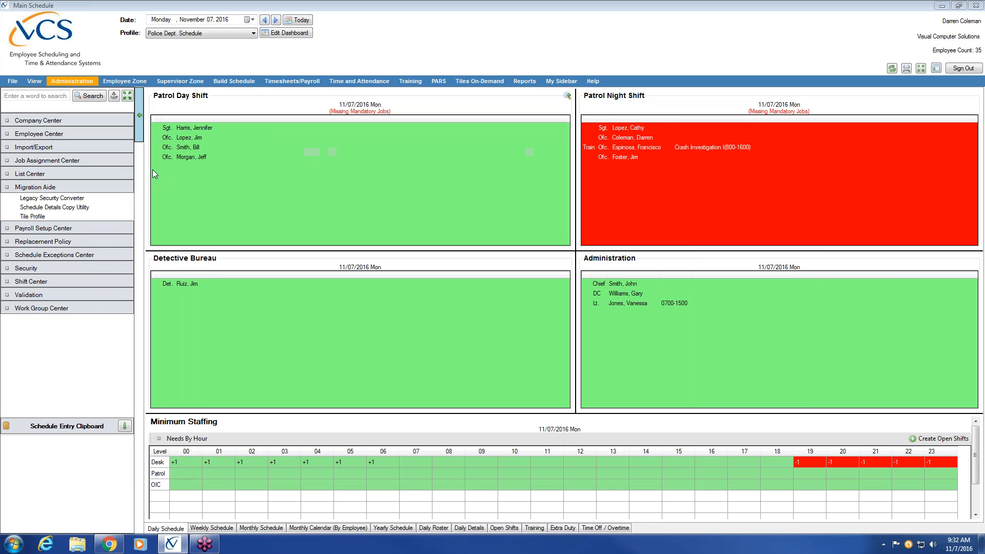
click(253, 33)
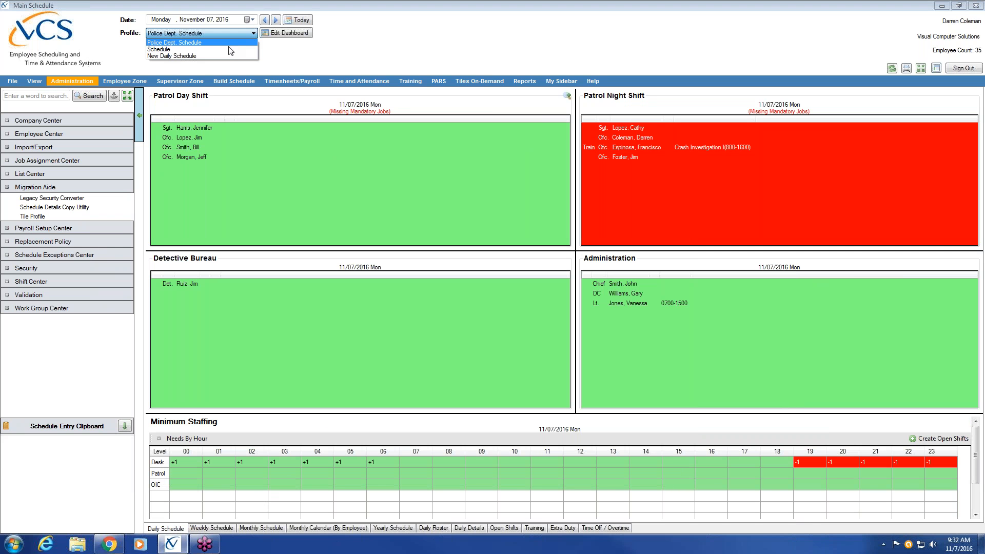
click(220, 56)
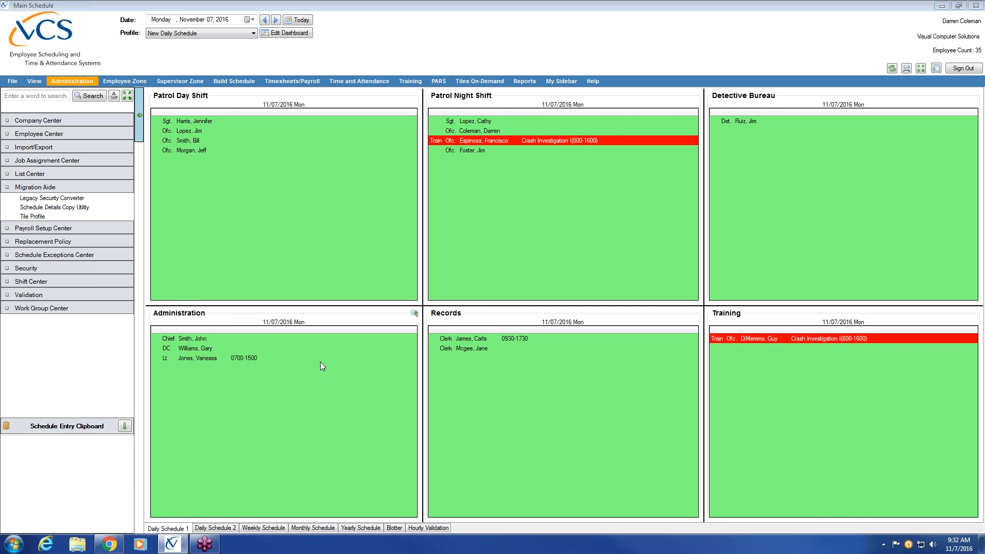
click(226, 528)
click(174, 530)
Step: Switch back to the Schedule profile and enter dashboard edit mode
click(253, 32)
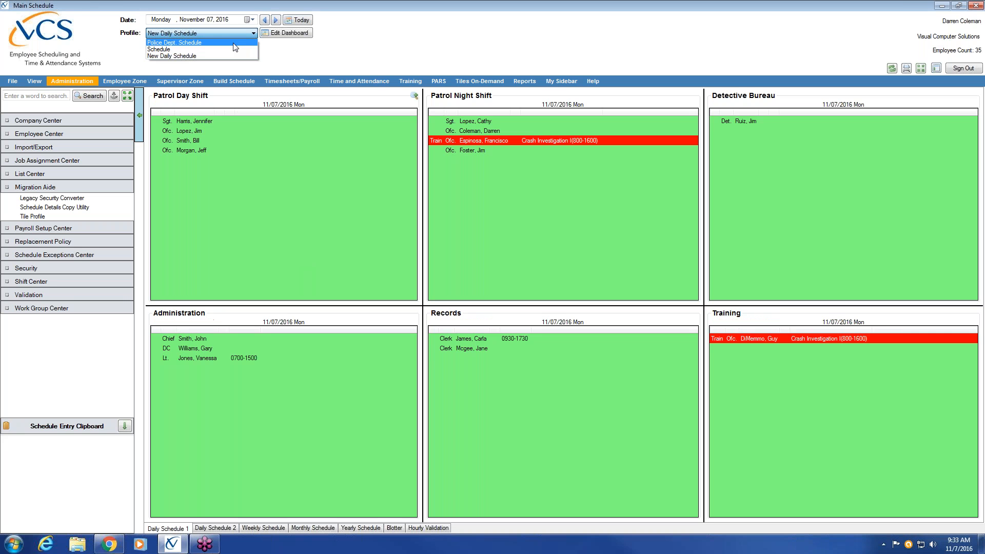
click(231, 50)
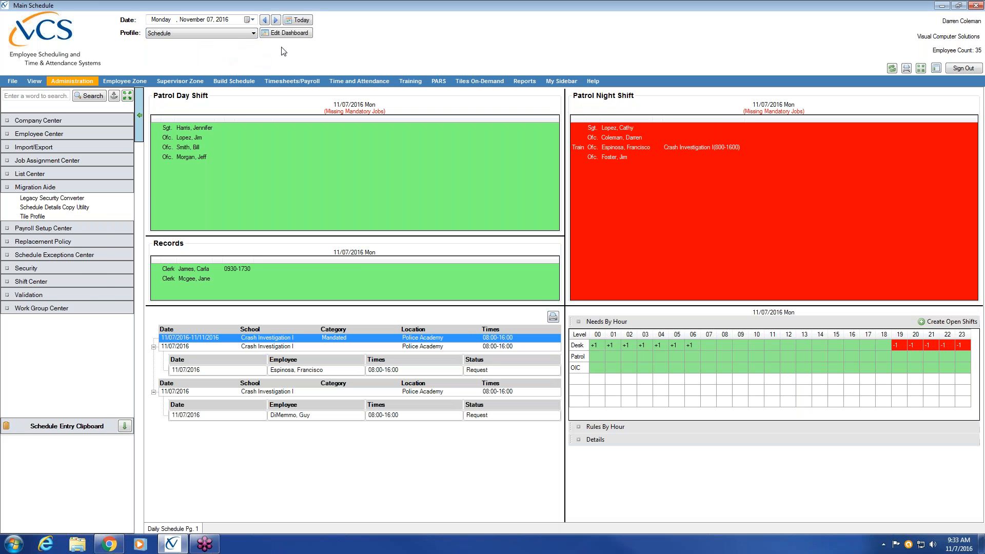
click(306, 35)
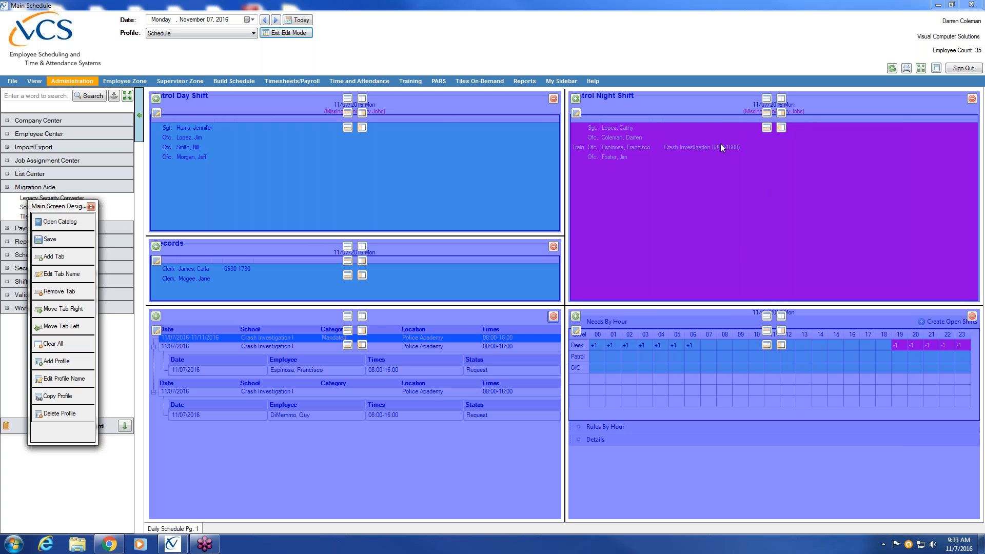
Step: Split the Patrol Night Shift tile, fill the new lower slot with Today's Notes, and save
click(767, 113)
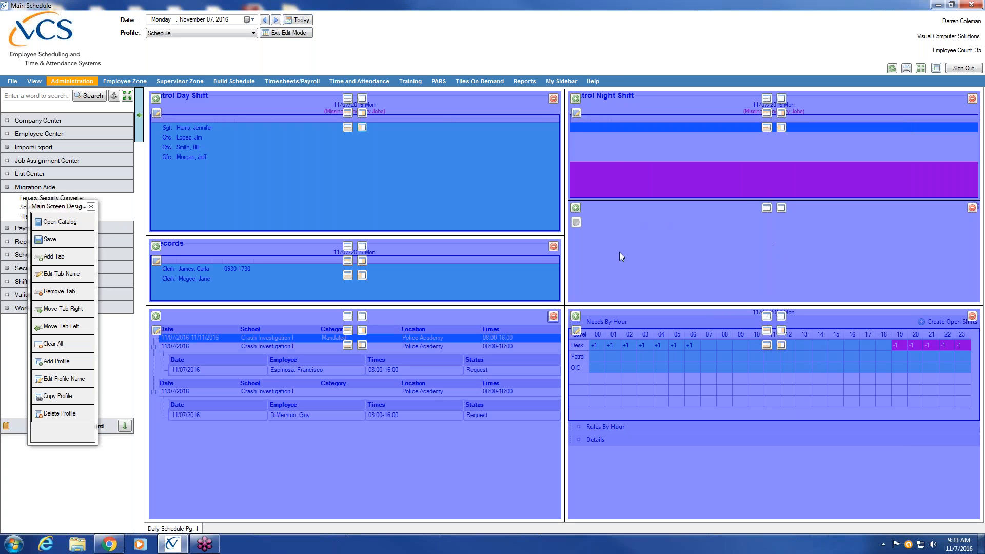
click(576, 210)
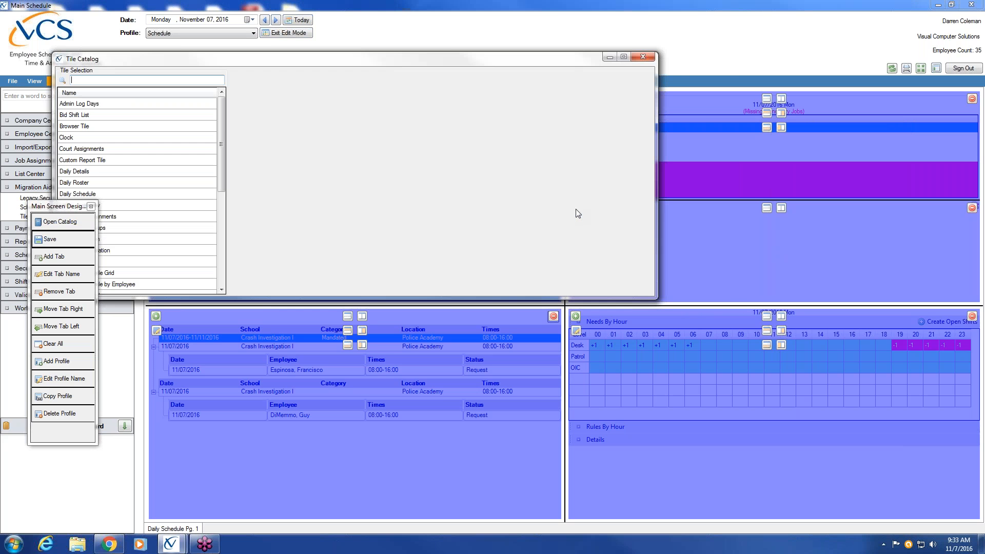
drag(180, 57, 264, 57)
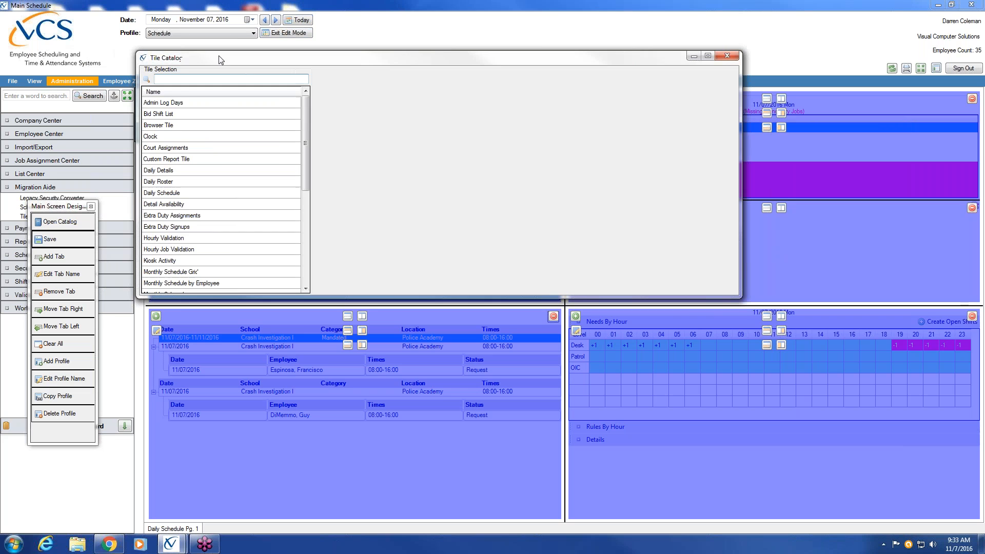
drag(306, 148, 298, 245)
click(177, 239)
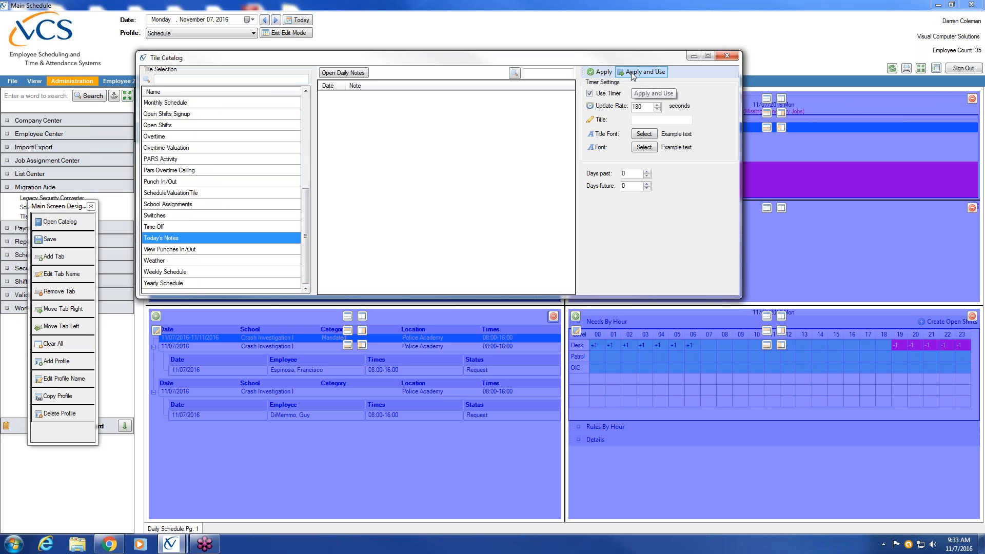
click(164, 240)
click(659, 73)
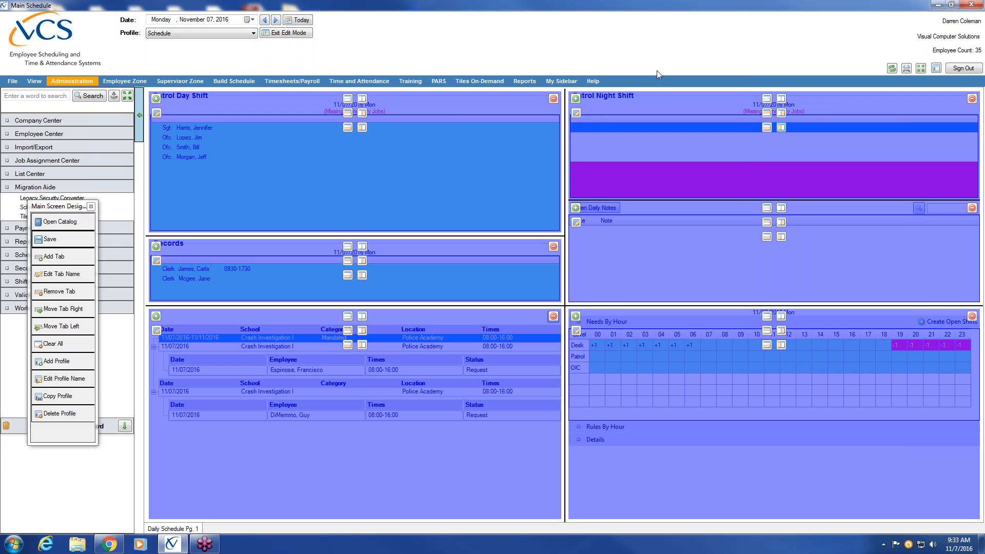
click(66, 242)
click(288, 32)
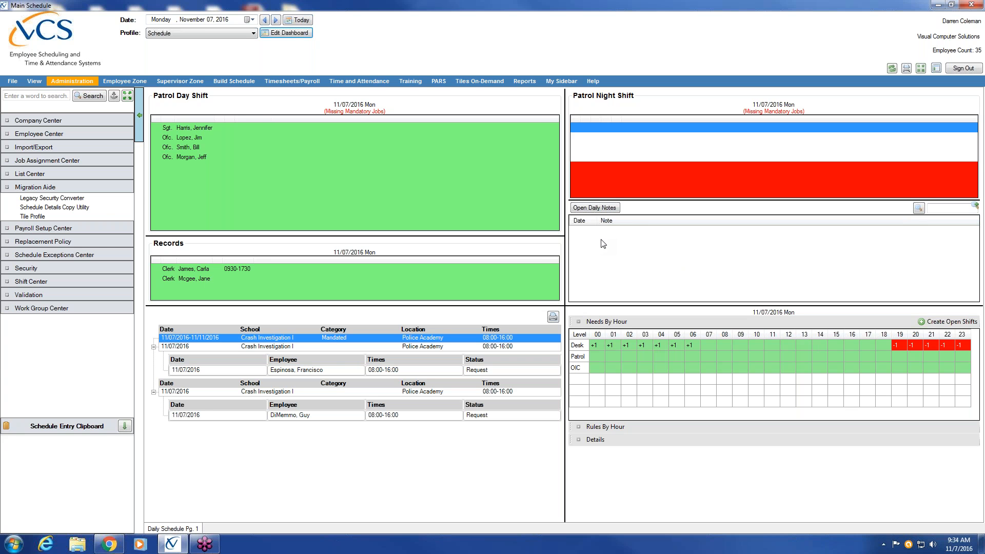
click(297, 34)
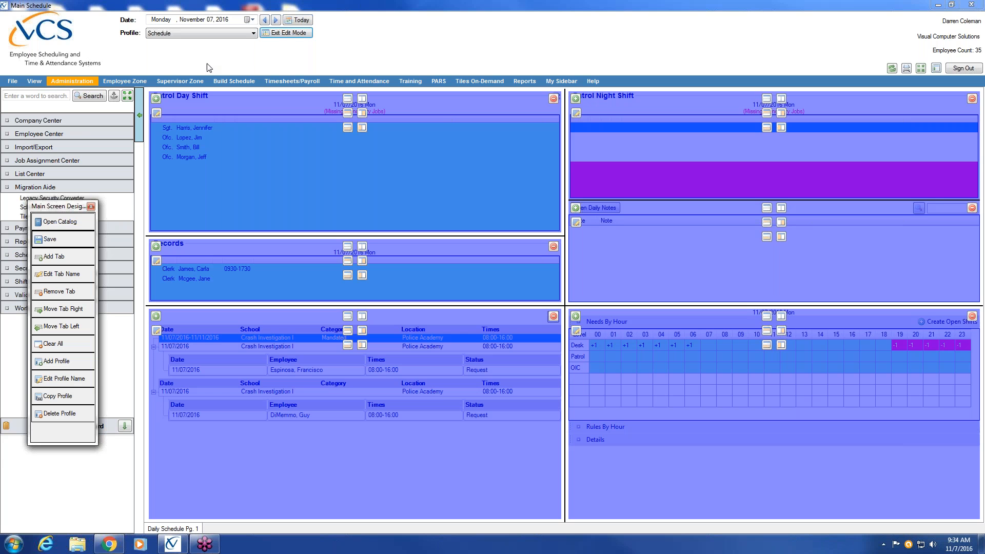
Step: Add a blank dashboard page named 'Weekly Schedule'
click(56, 260)
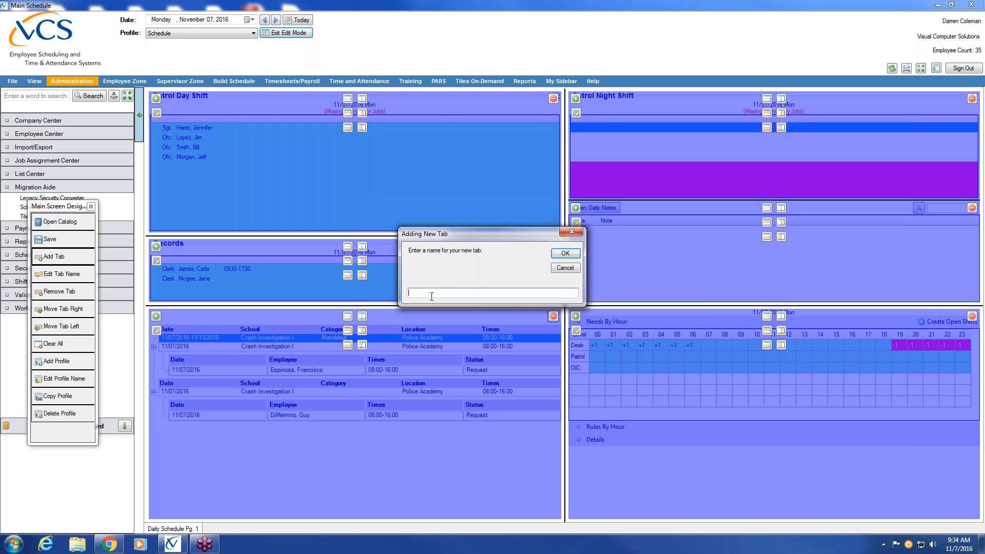
text(Weekly Schedule)
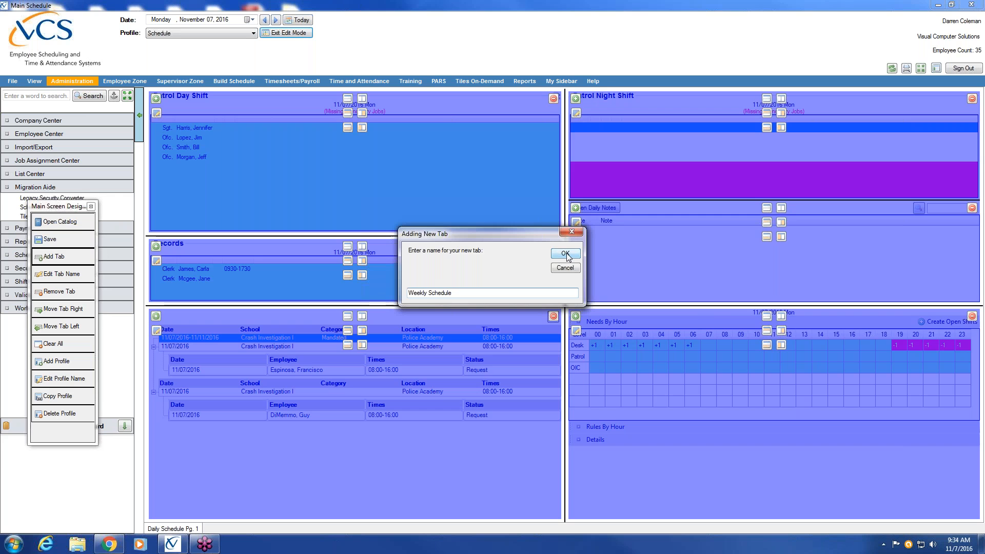
click(564, 253)
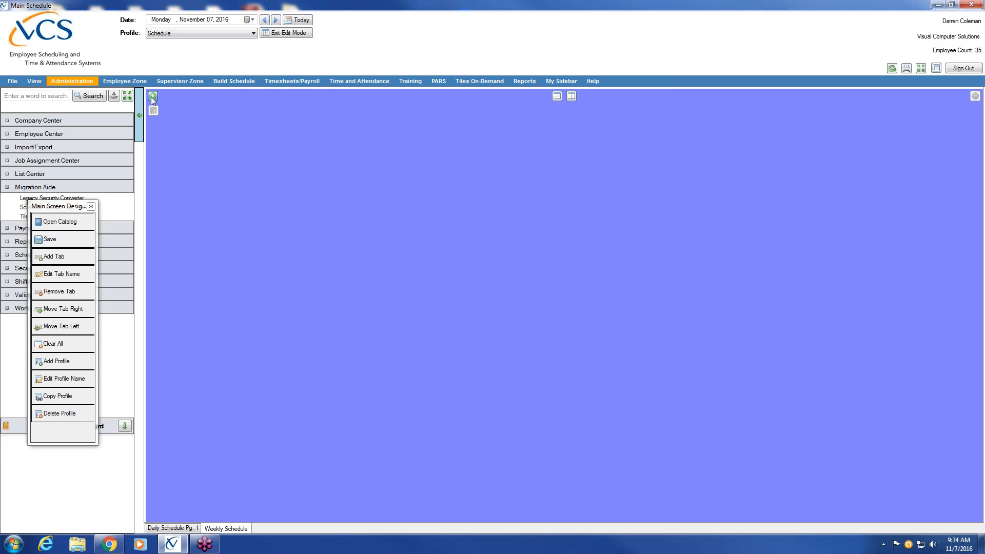
Step: Pick the Weekly Schedule tile from the catalog and turn on its refresh timer
click(56, 221)
drag(57, 212, 15, 219)
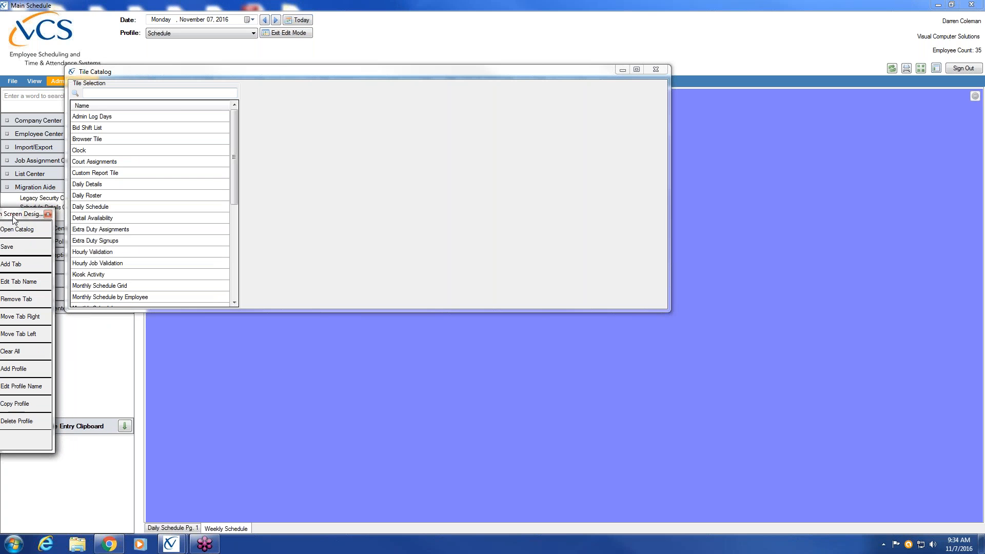
drag(237, 171, 232, 302)
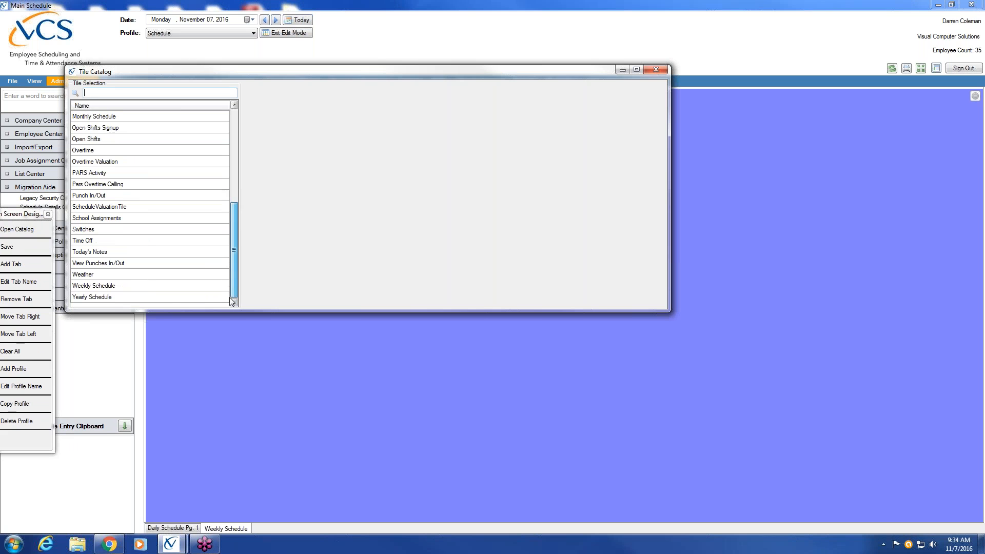
click(100, 287)
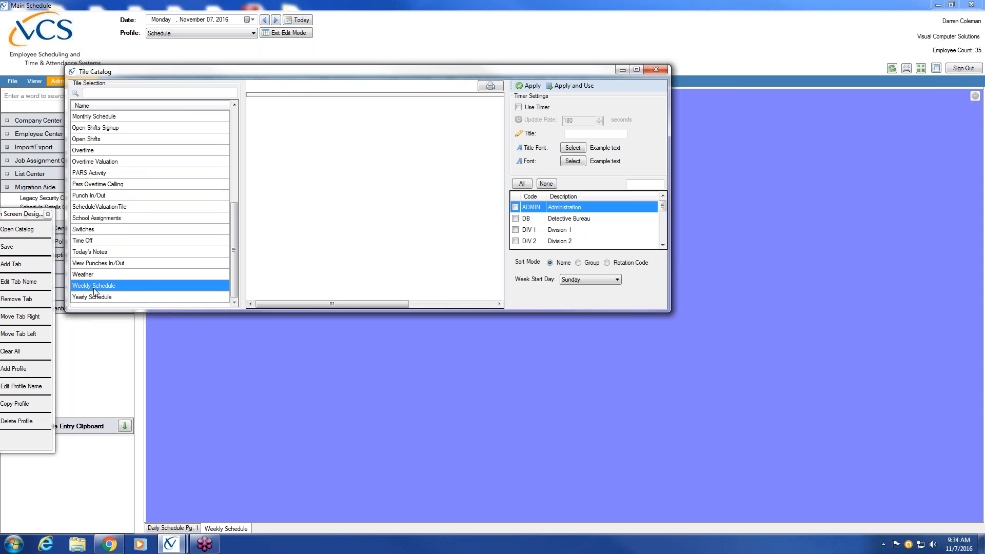
click(518, 108)
Step: Include all groups, set Sort Mode to Group and Week Start Day to Monday
mouse_move(662, 207)
mouse_down()
mouse_move(663, 242)
mouse_move(663, 205)
mouse_up()
drag(539, 308, 525, 464)
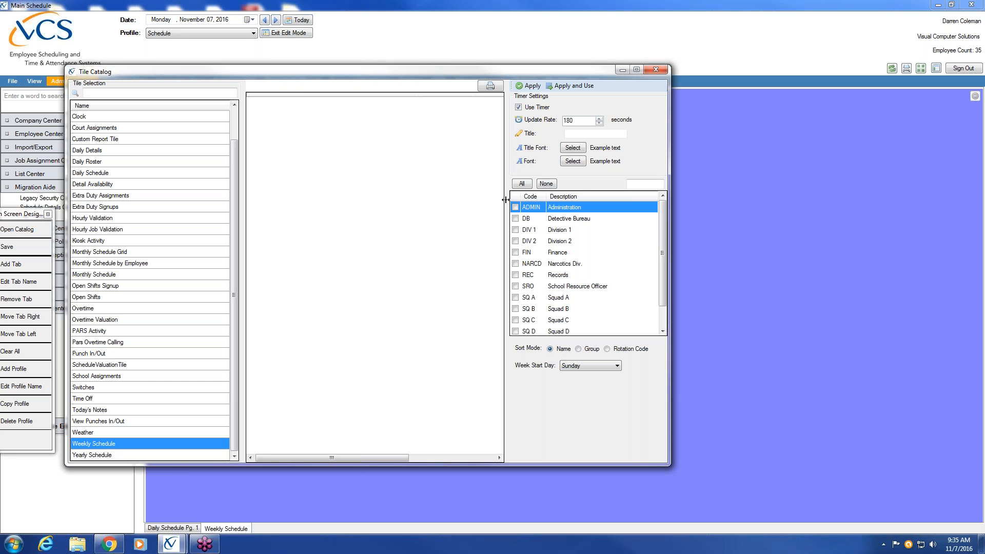
click(523, 183)
click(578, 350)
click(618, 366)
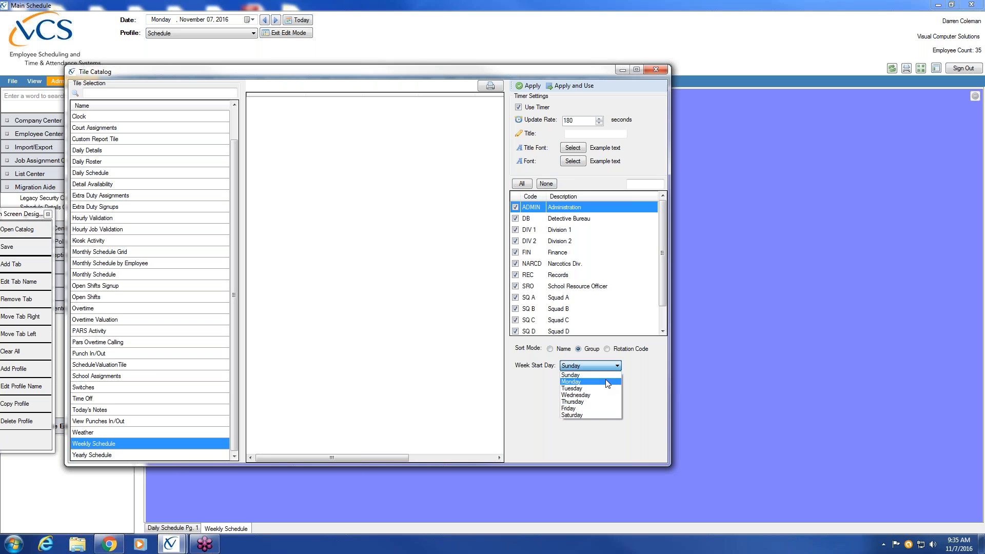
click(605, 380)
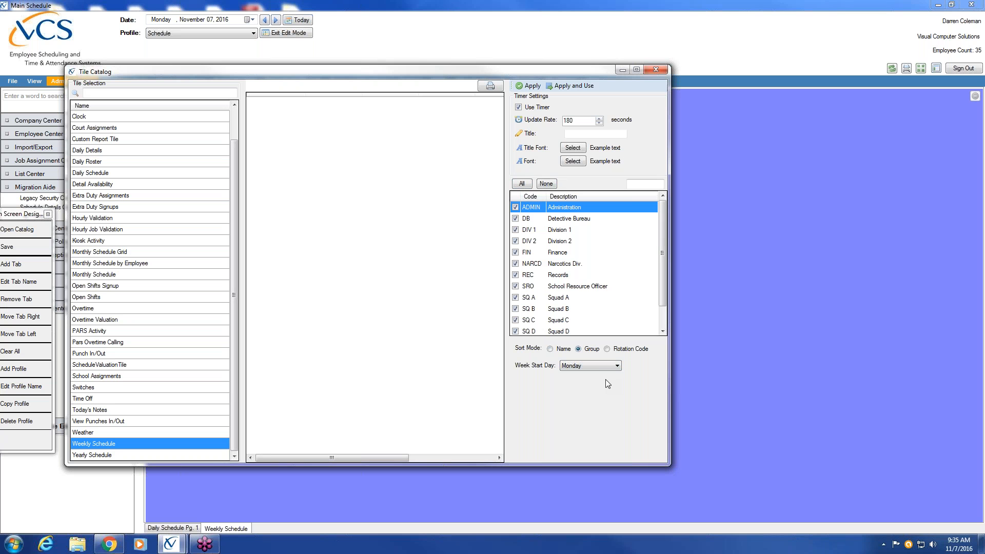
Step: Preview the weekly tile, place it on the Weekly Schedule page, and exit edit mode
click(522, 87)
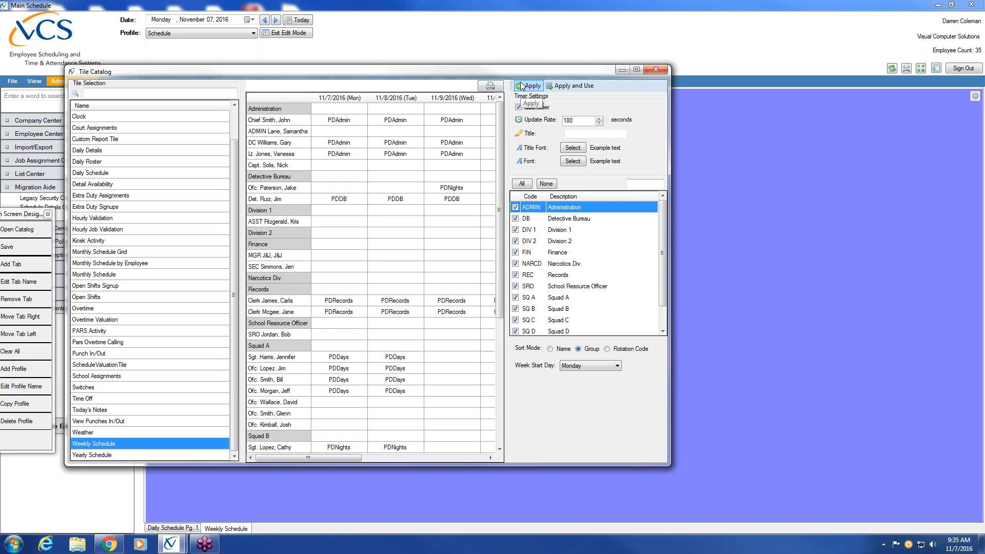
drag(501, 290, 500, 414)
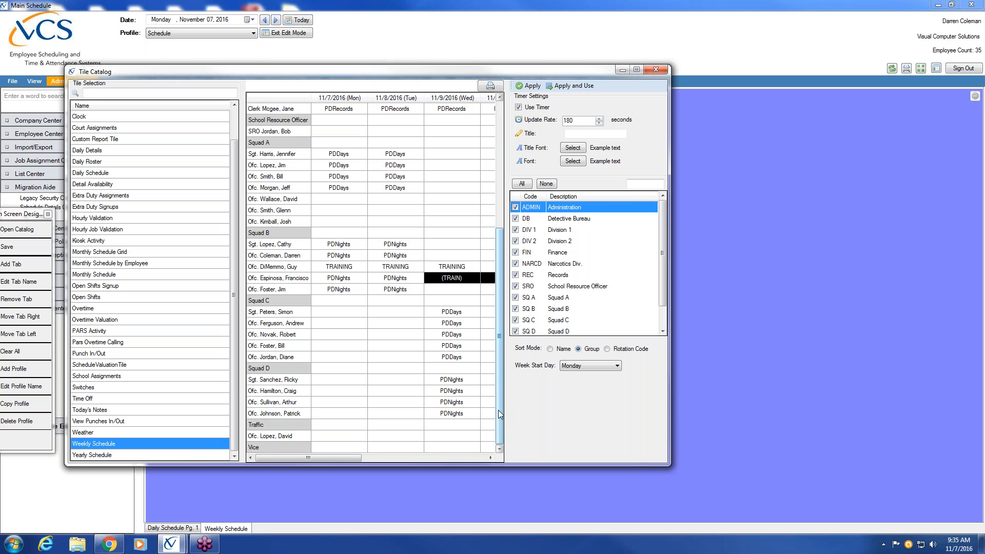
click(577, 86)
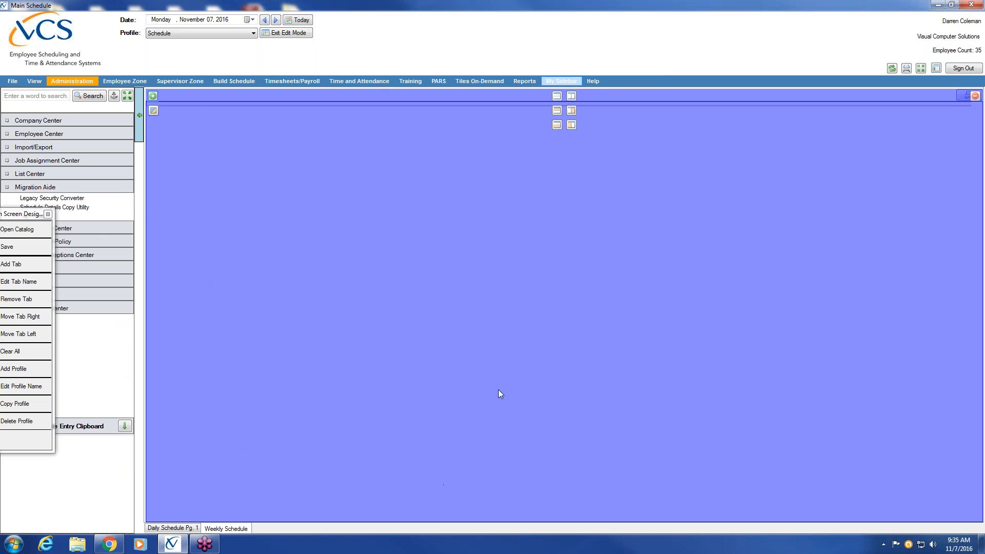
drag(17, 219, 57, 163)
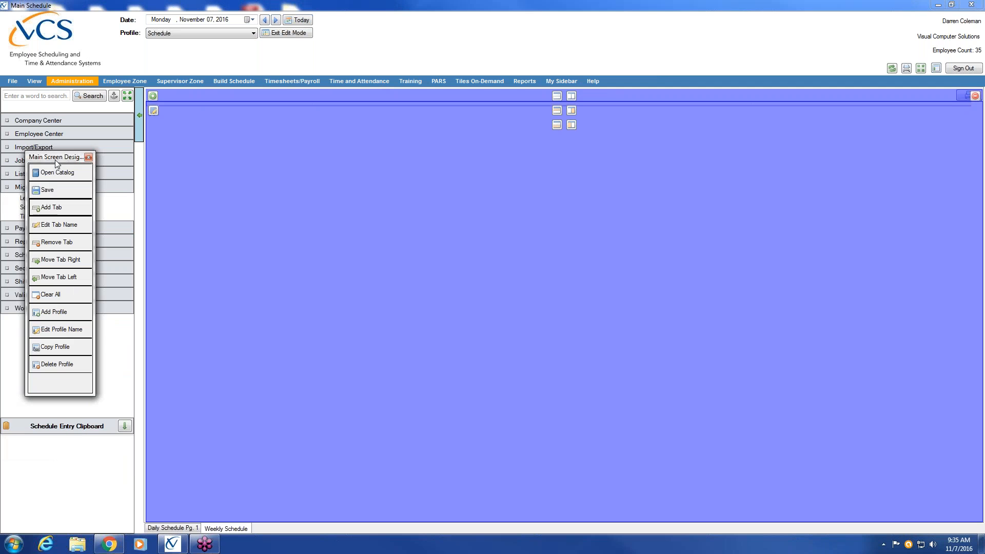
click(287, 33)
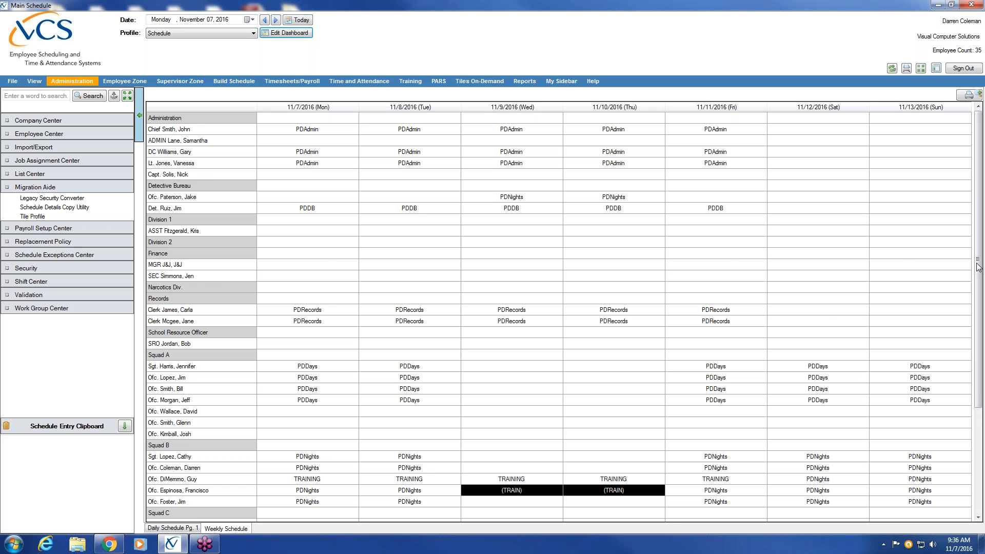
Step: Scroll to the bottom of the weekly grid and return to dashboard edit mode
drag(979, 269, 983, 296)
click(307, 34)
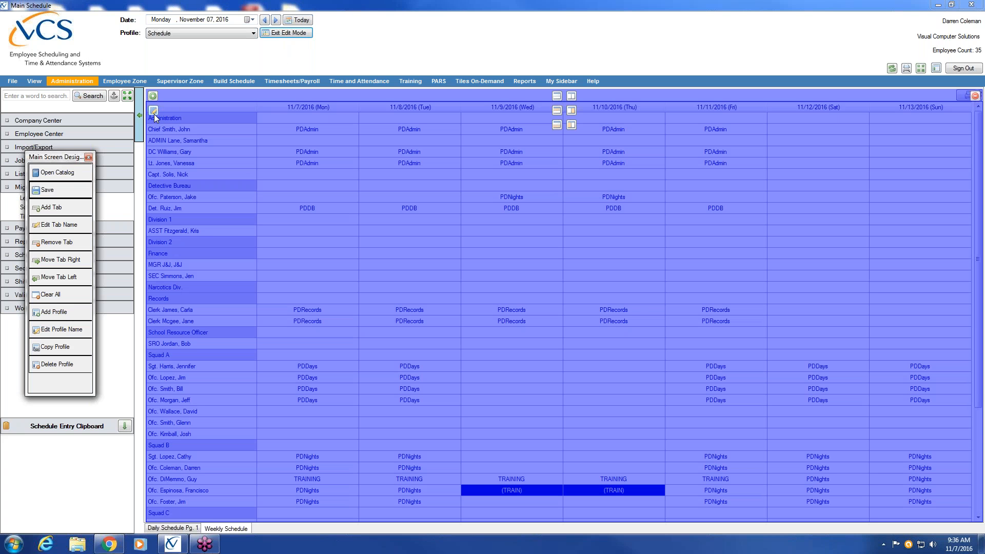
Step: Reopen the Weekly Schedule tile settings, toggle Sort Mode to Name and back to Group, and reapply
click(154, 111)
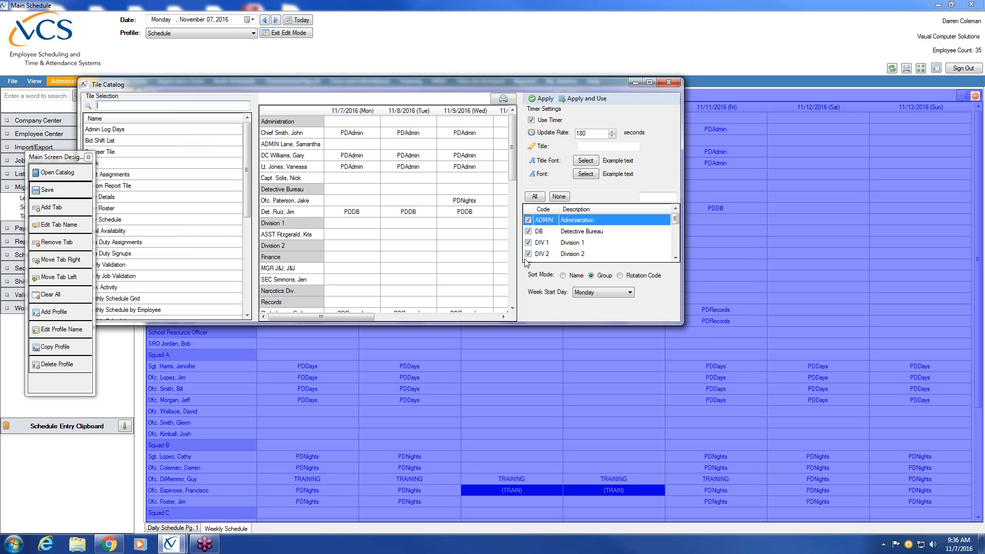
drag(546, 324, 545, 482)
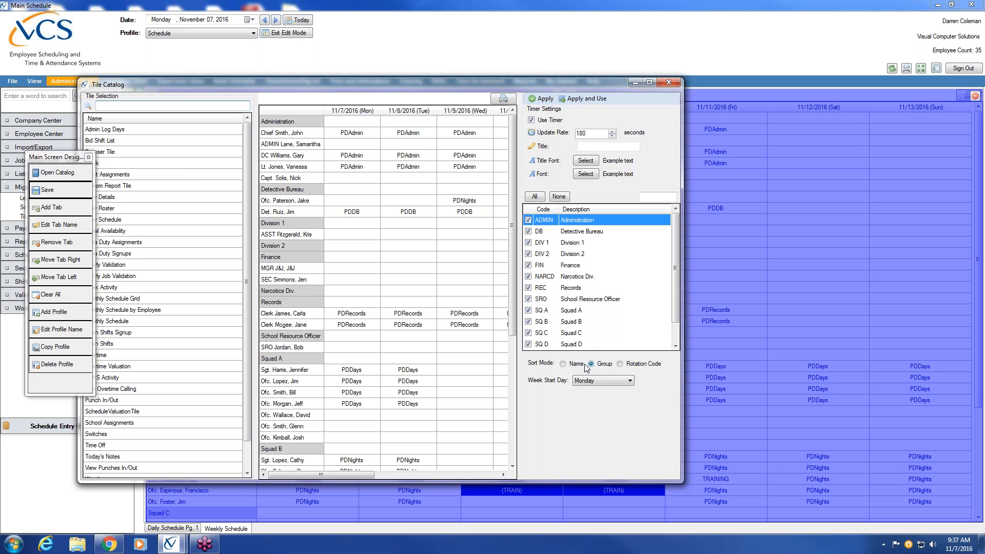
click(563, 364)
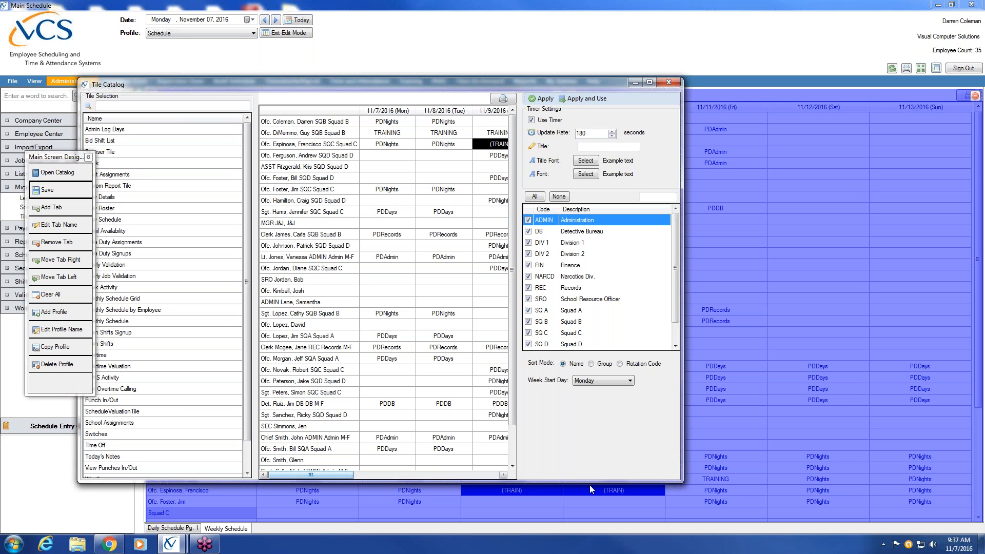
click(591, 364)
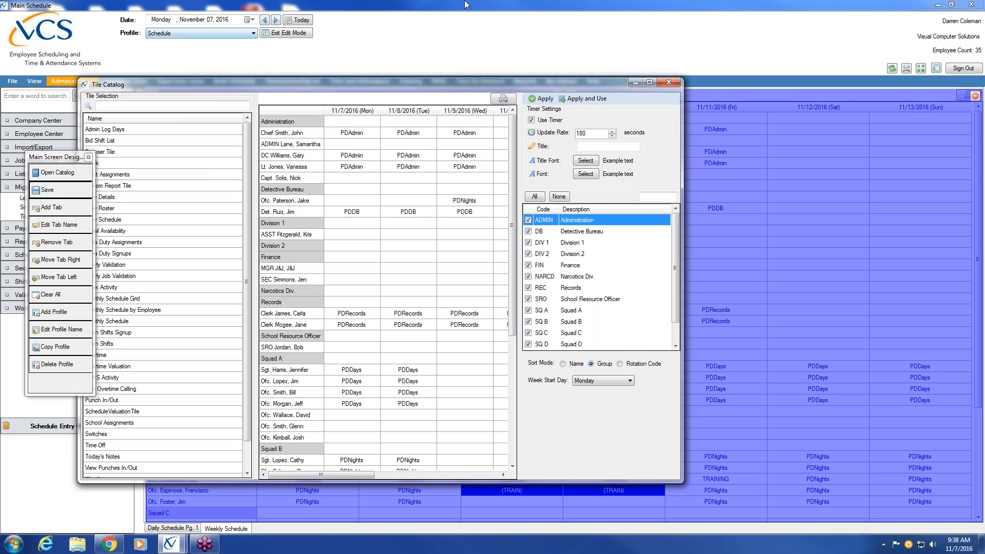
click(596, 97)
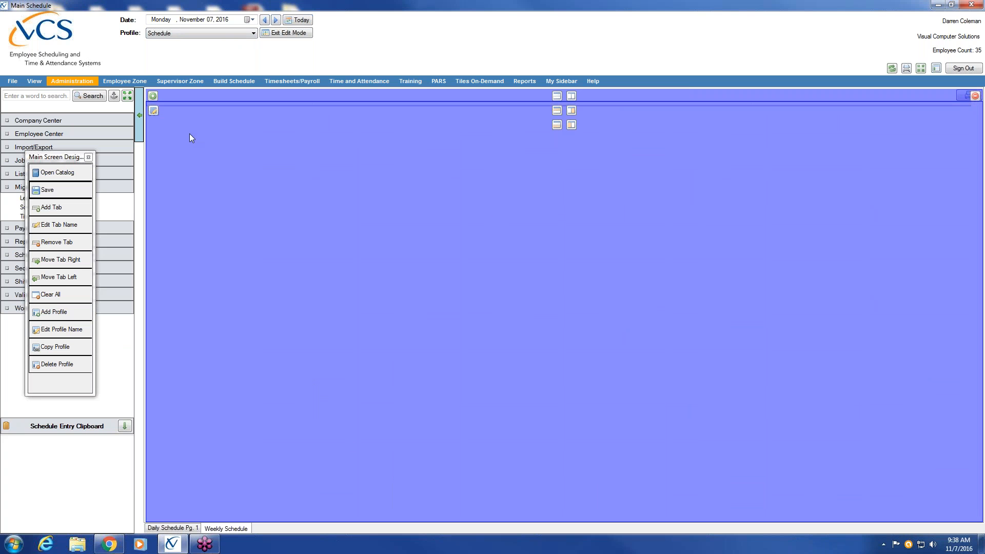
Step: Save the dashboard layout, exit edit mode, and scroll the weekly schedule grid
click(53, 192)
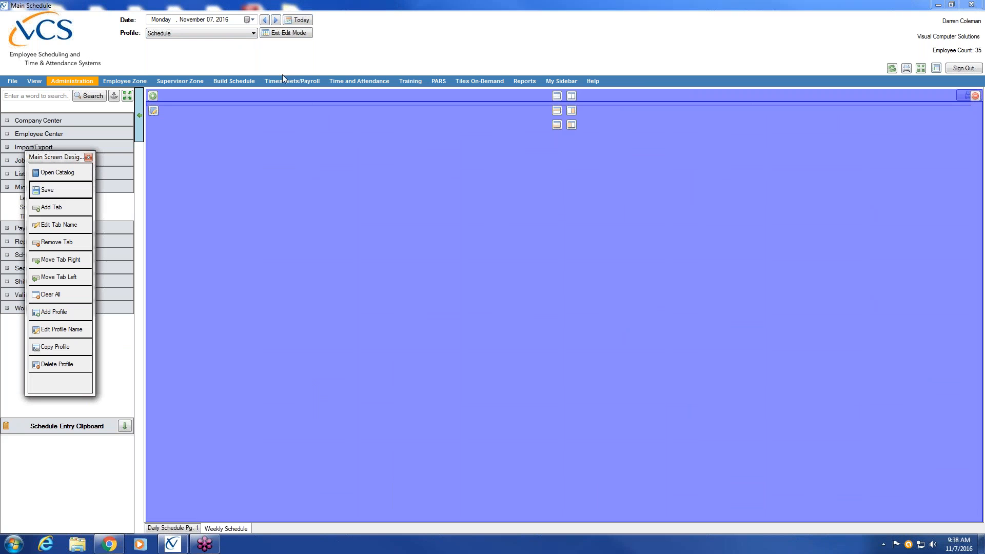
click(286, 32)
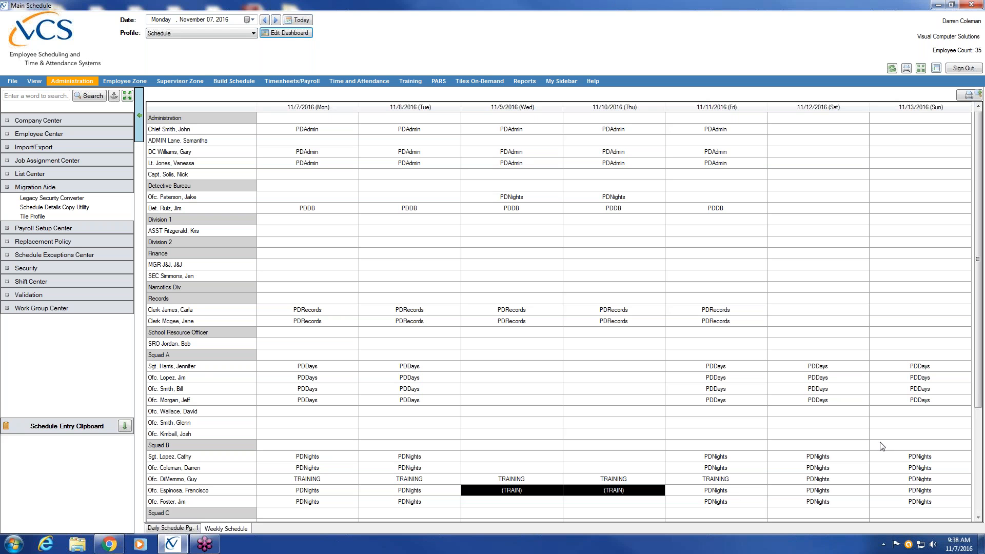
mouse_move(978, 349)
mouse_down()
mouse_move(978, 455)
mouse_move(978, 349)
mouse_up()
Step: In edit mode, add a new dashboard page named 'Monthly Schedule'
click(277, 37)
click(68, 206)
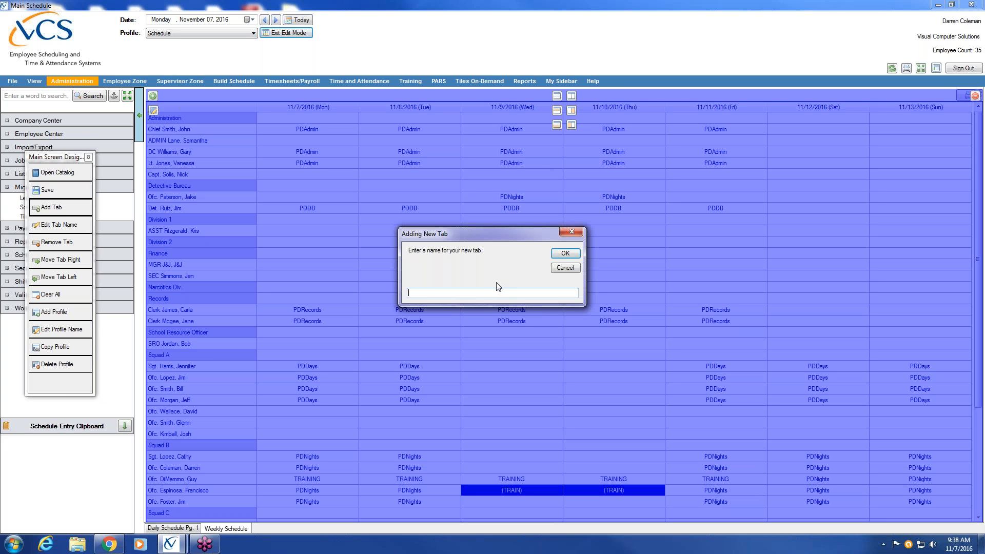
text(Monthly Schedule)
click(565, 253)
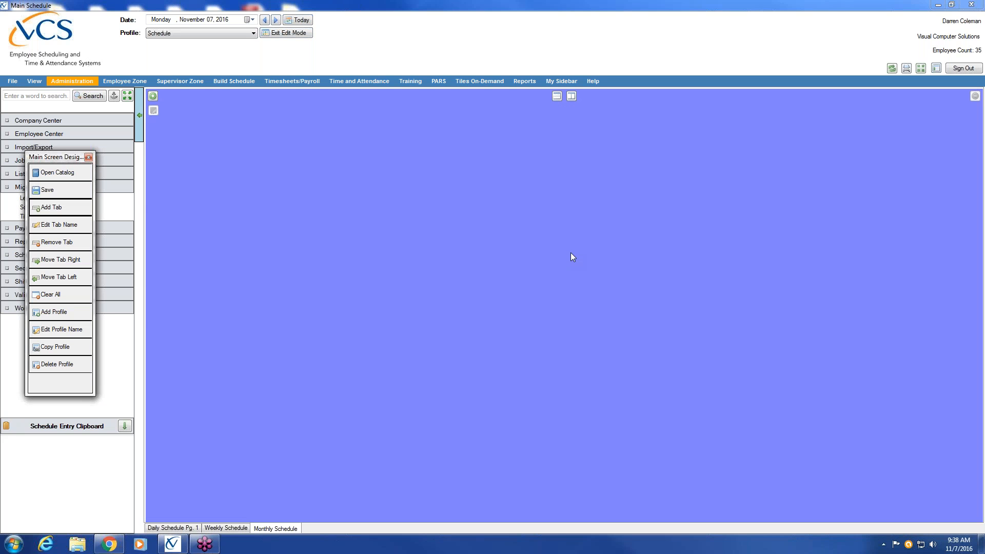
Step: Place a Monthly Schedule Grid tile covering all divisions, with its refresh timer on
click(152, 96)
drag(273, 195, 274, 323)
click(272, 165)
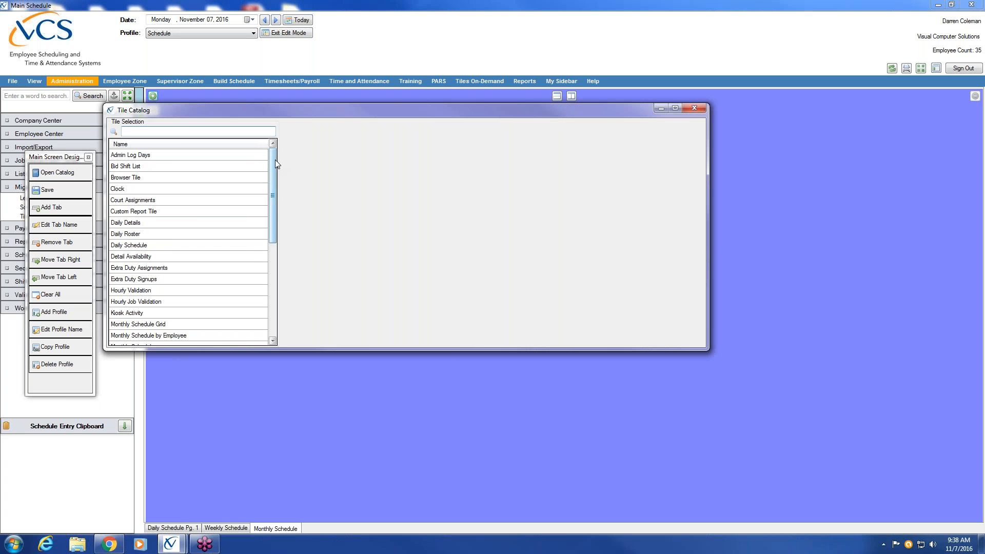
click(272, 341)
click(272, 341)
click(143, 291)
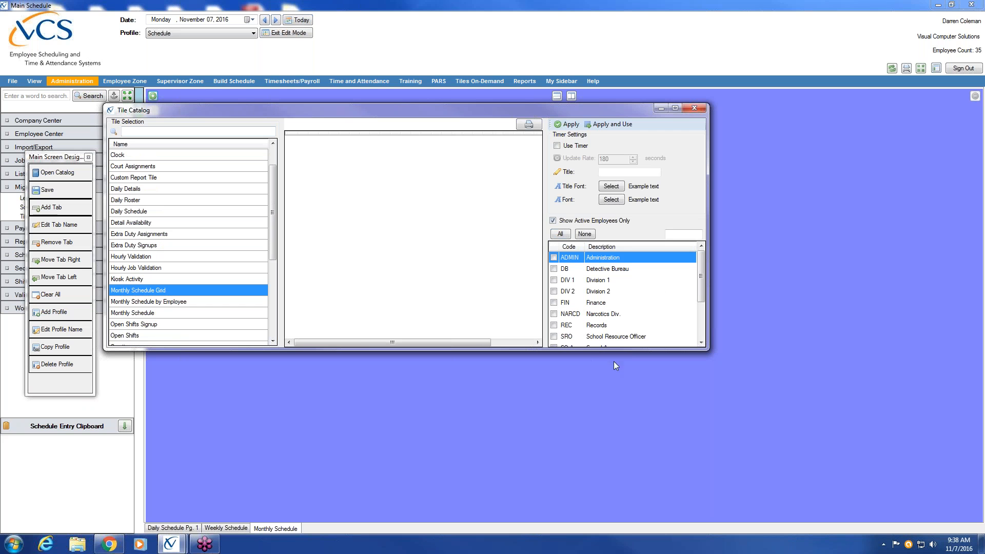
click(568, 127)
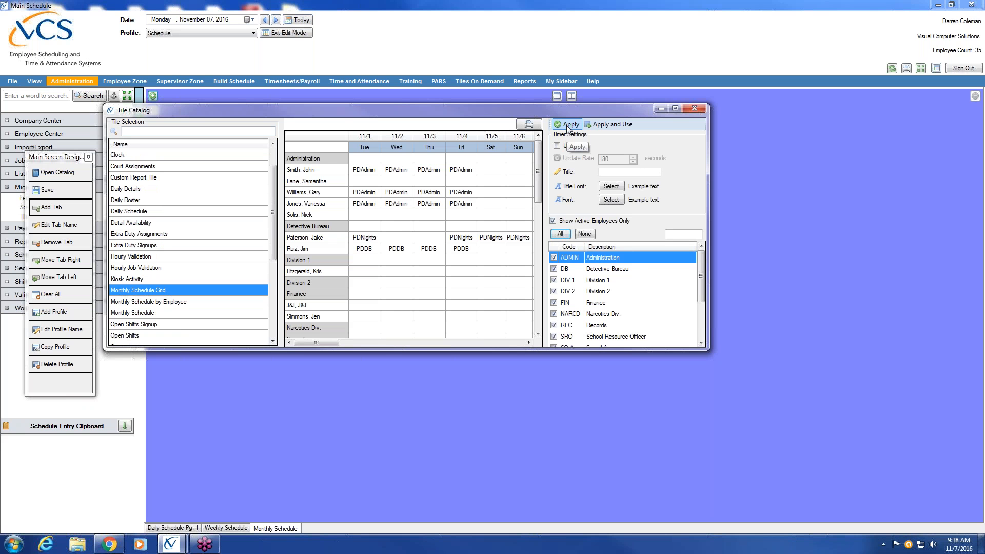
mouse_move(538, 171)
mouse_down()
mouse_move(537, 255)
mouse_move(548, 164)
mouse_up()
click(629, 0)
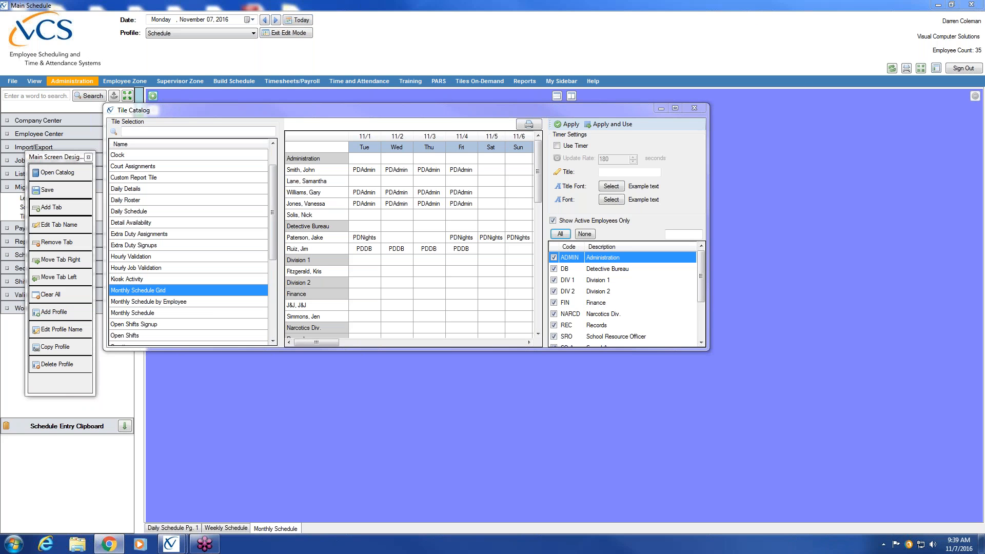
click(558, 146)
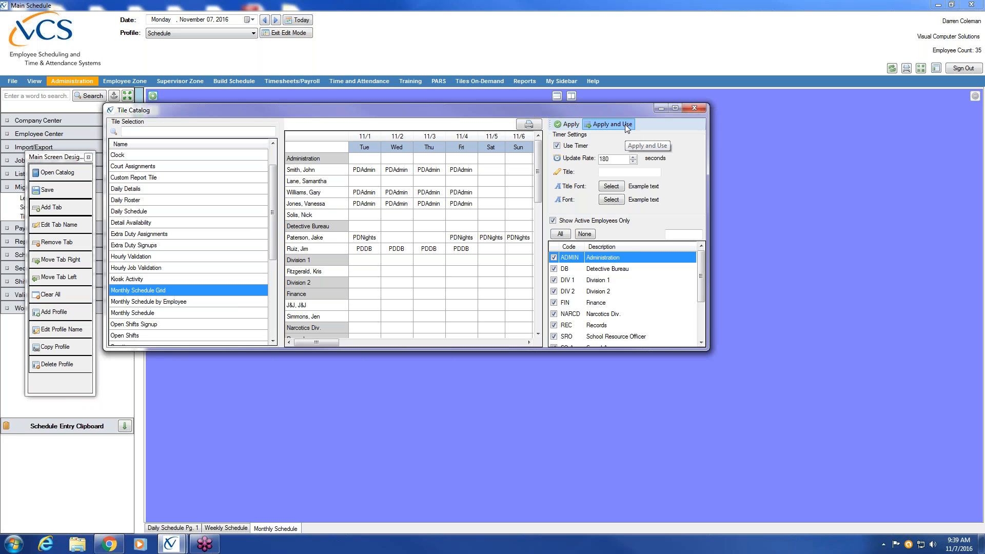
click(624, 125)
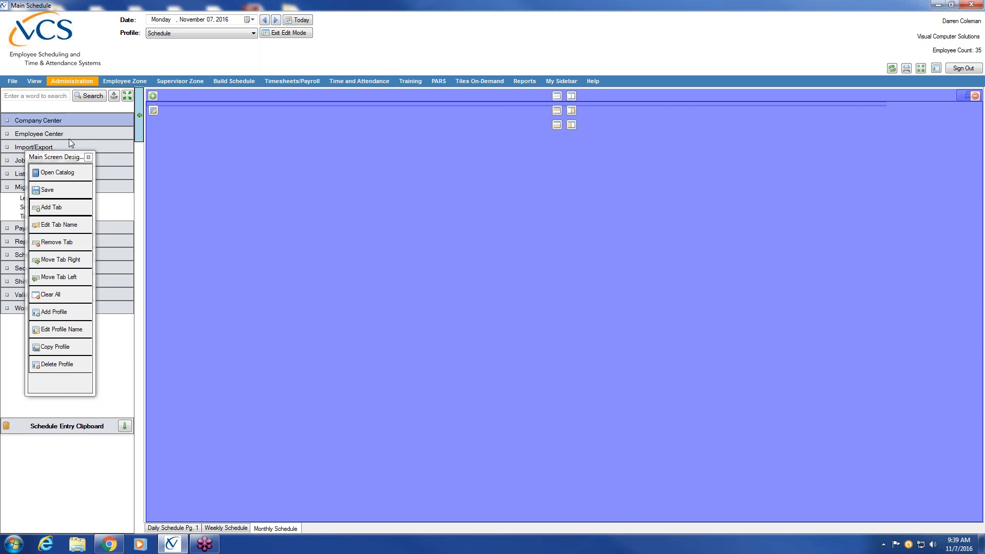
Step: Save the layout, exit edit mode, and review the Weekly and Monthly pages before returning to Daily Schedule Pg. 1
click(76, 191)
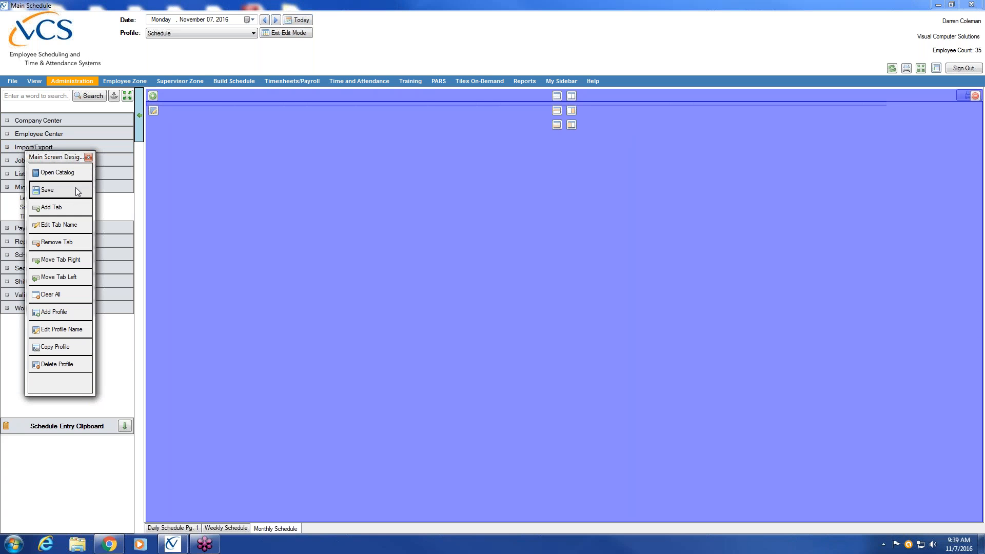
click(290, 34)
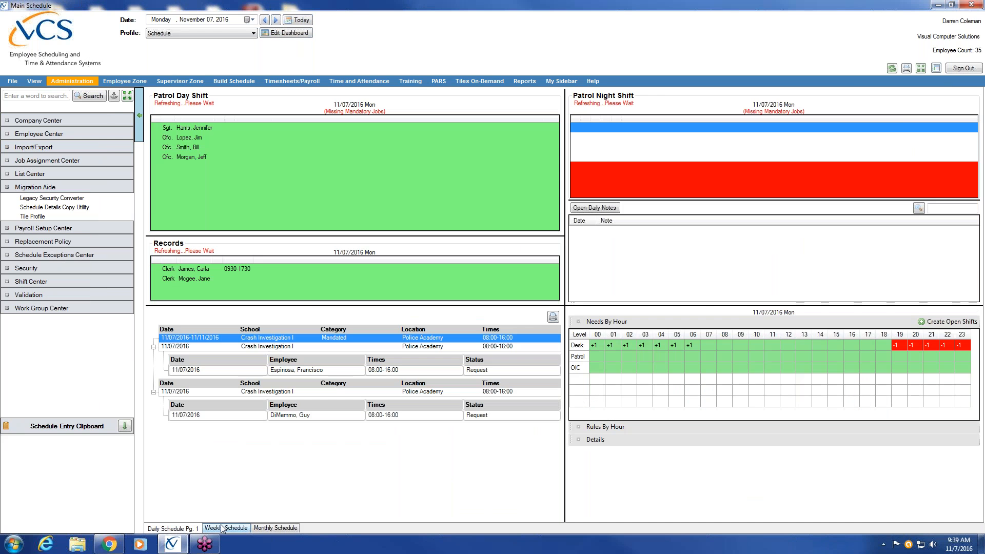
click(226, 528)
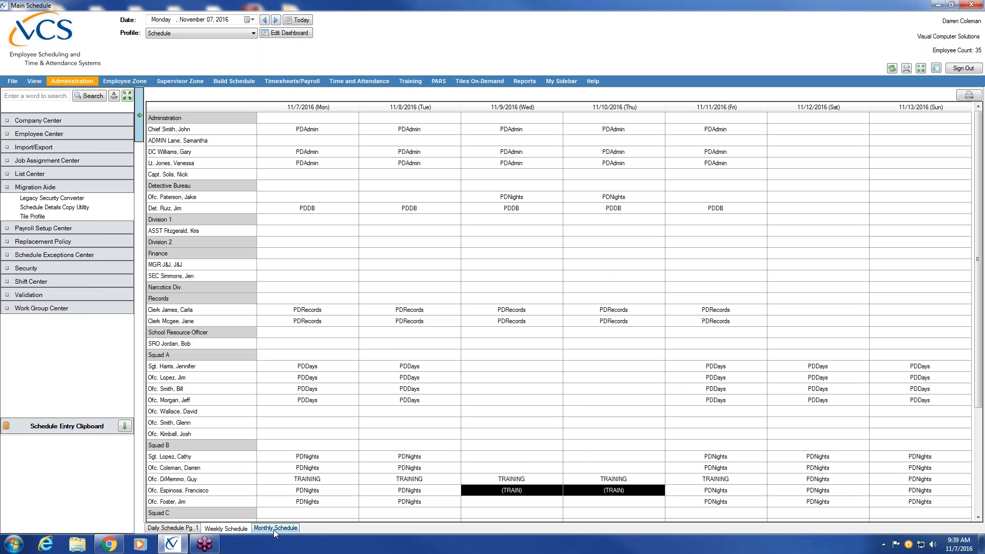
click(273, 529)
click(173, 528)
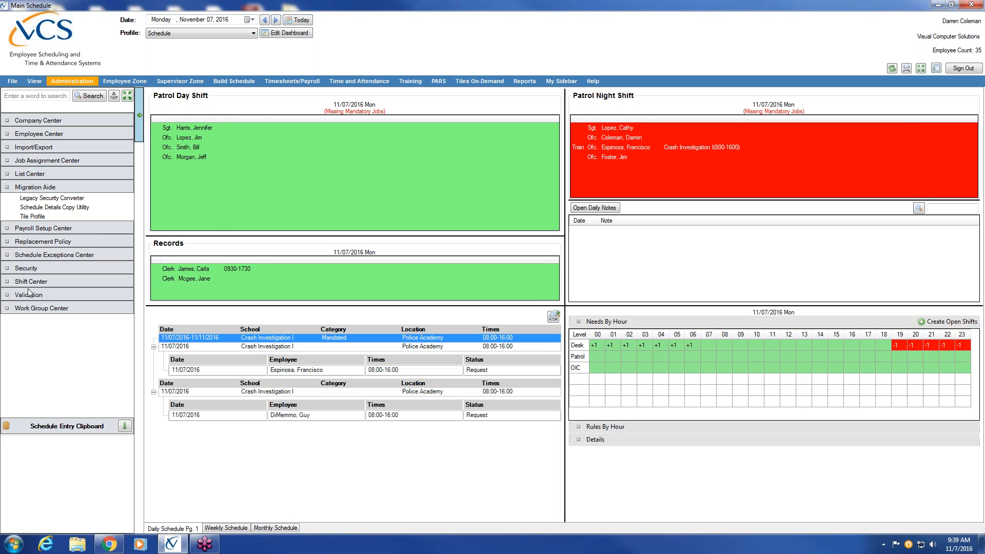
Step: Open the tile profile import tool and close it without choosing a legacy desktop
click(53, 216)
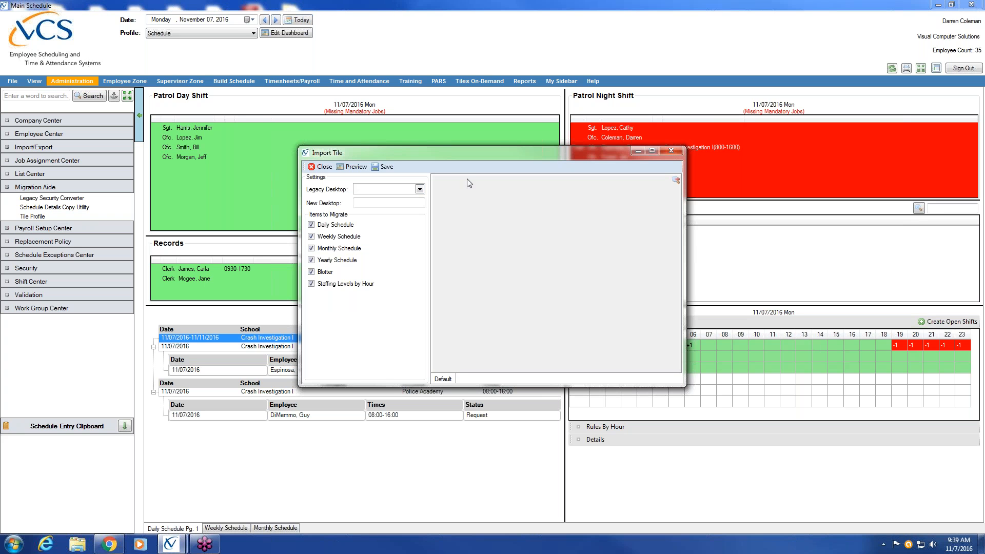
click(419, 190)
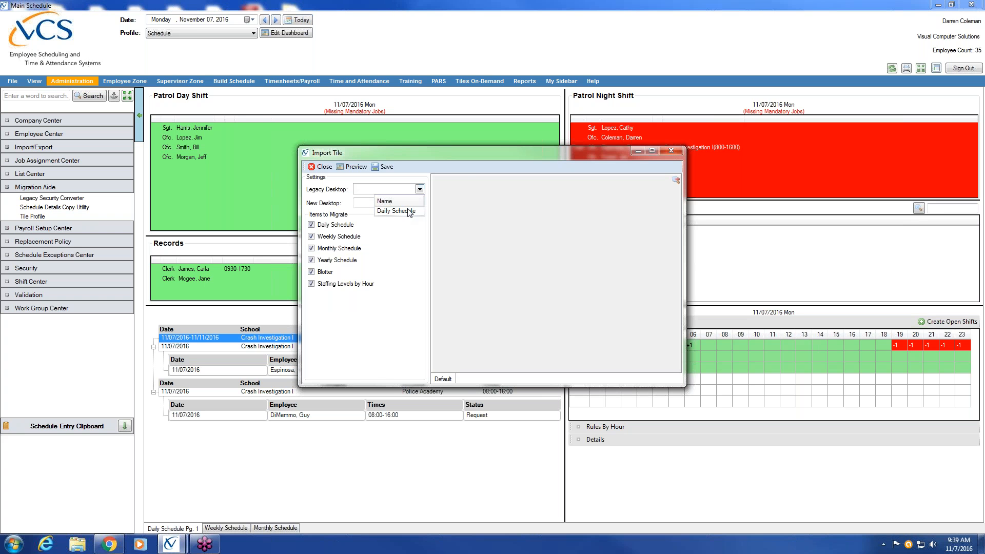
click(403, 270)
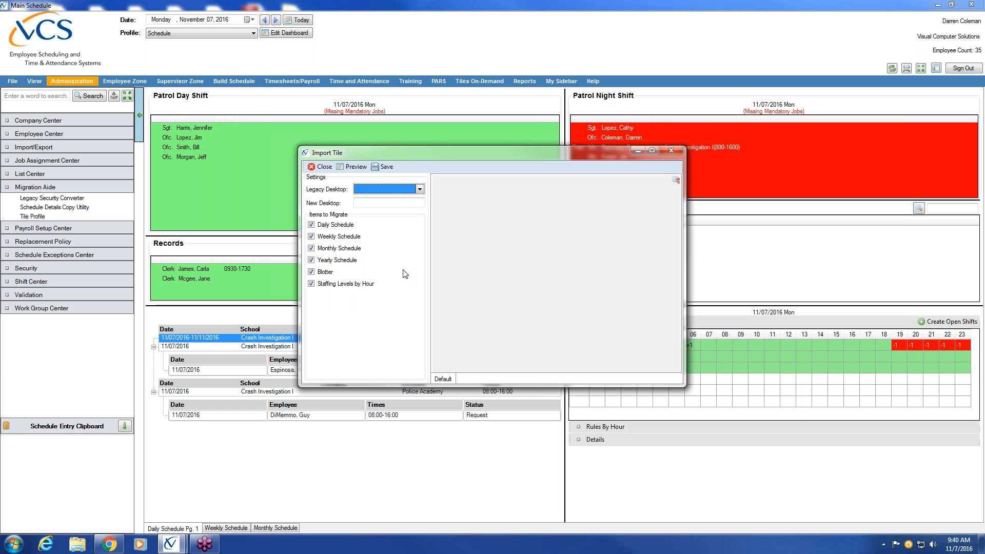
click(672, 150)
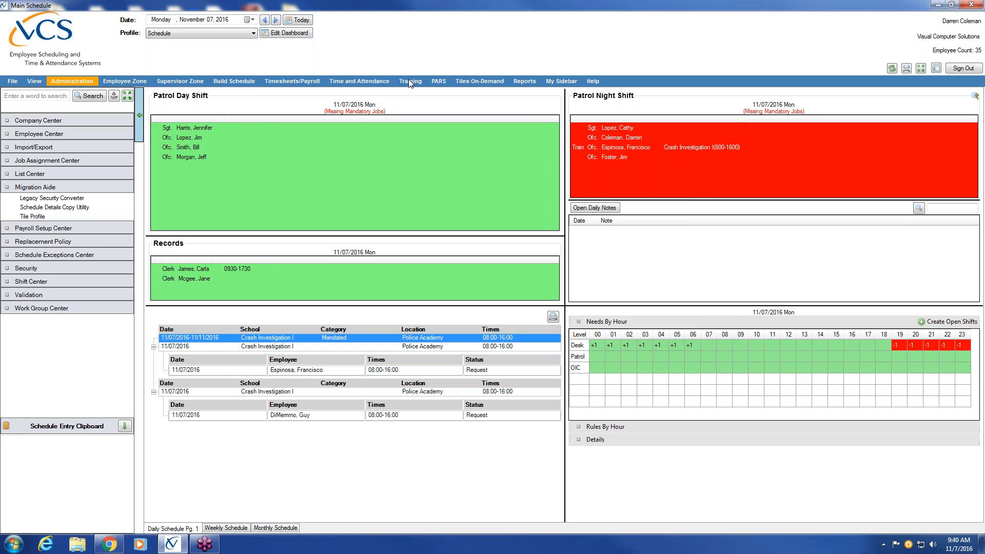
Step: Switch to the New Daily Schedule profile and edit its empty Weekly Schedule page
click(253, 34)
click(228, 55)
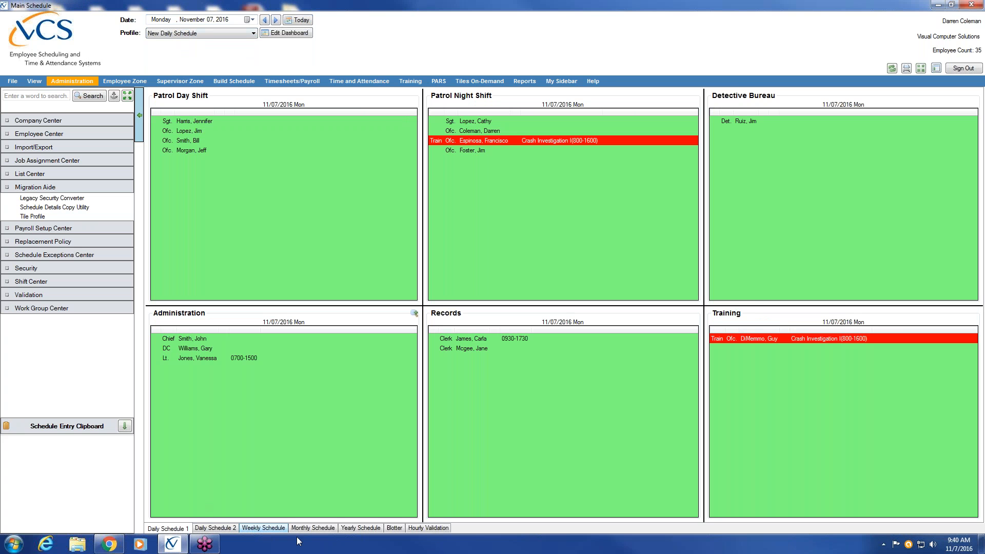
click(314, 529)
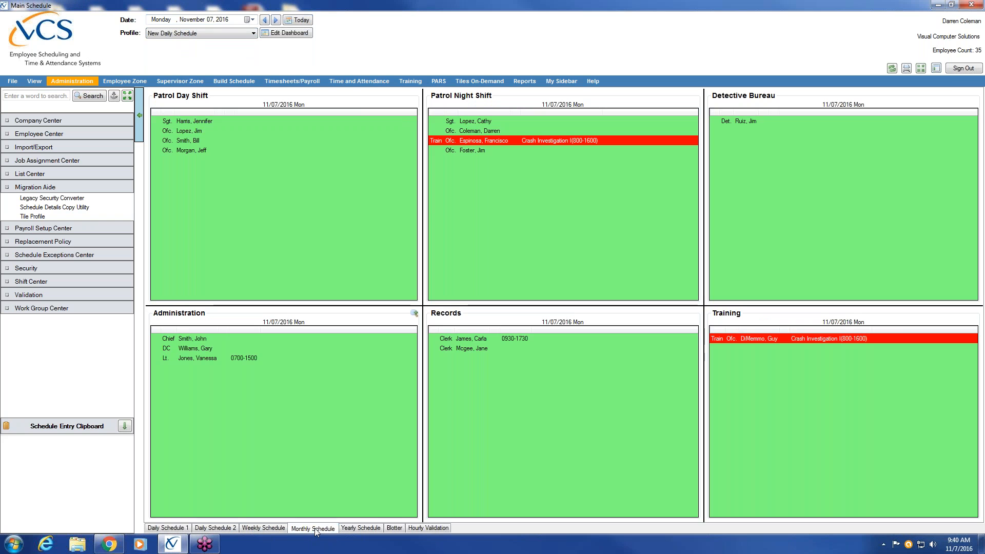
click(260, 529)
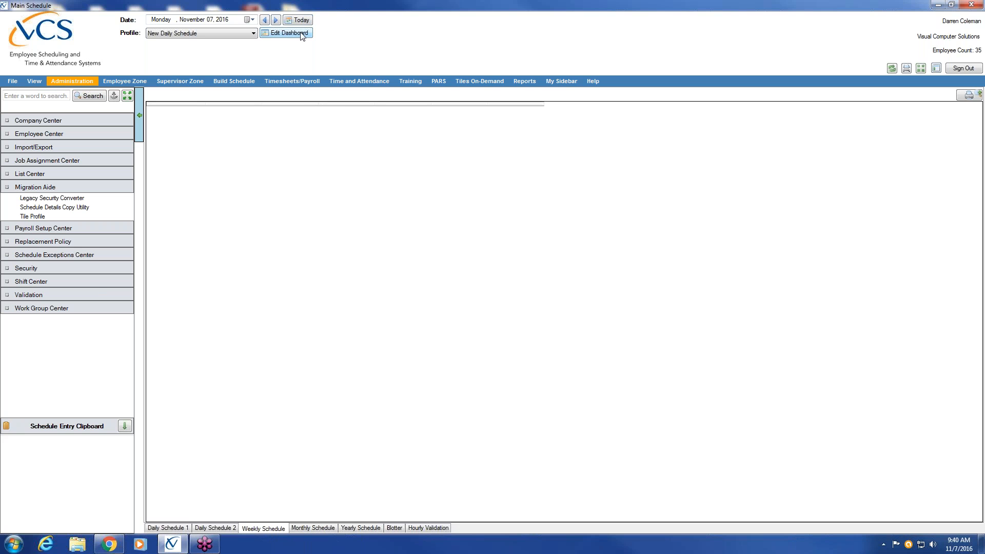
click(288, 33)
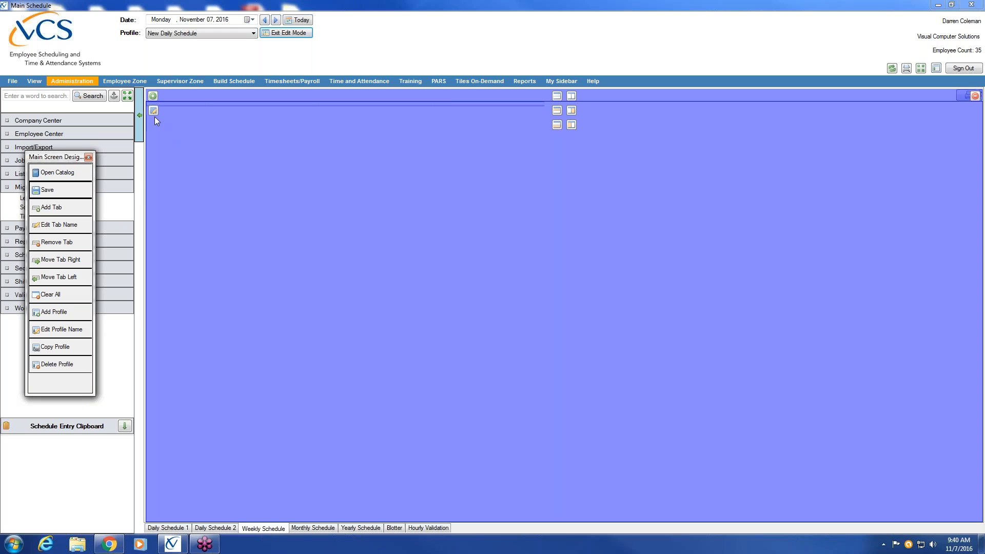
Step: Give the Weekly tile all divisions, Group sort mode and a Monday week start, then save and exit editing
click(57, 173)
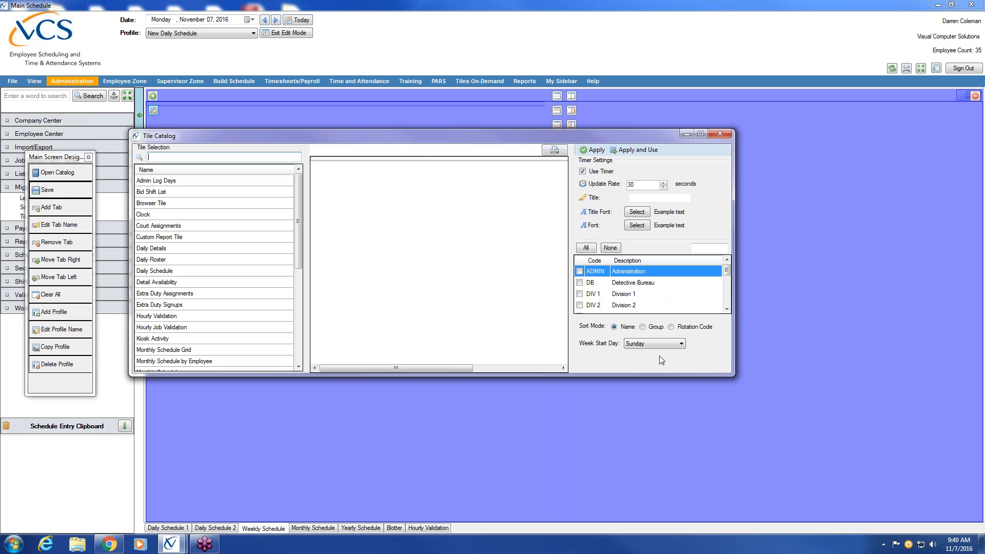
drag(727, 271, 729, 308)
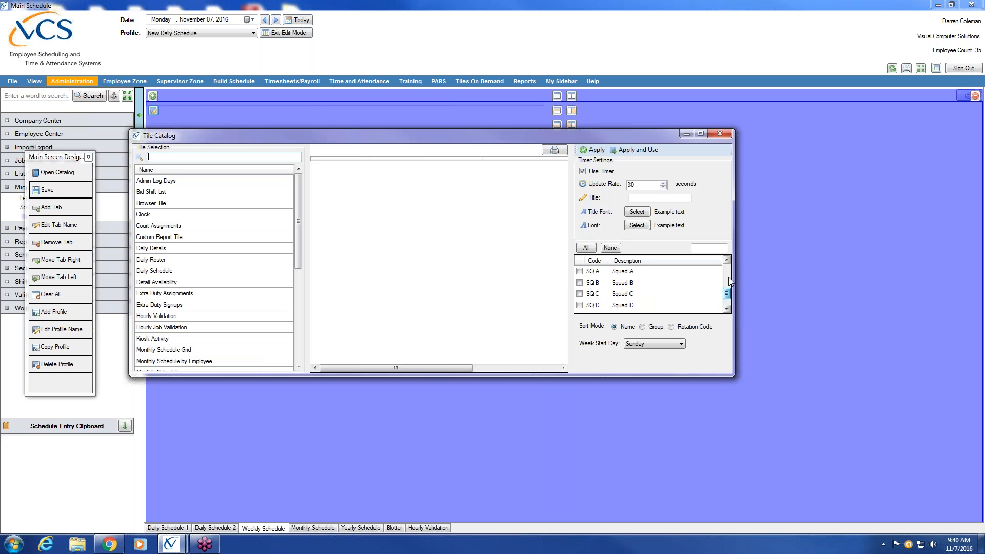
click(586, 248)
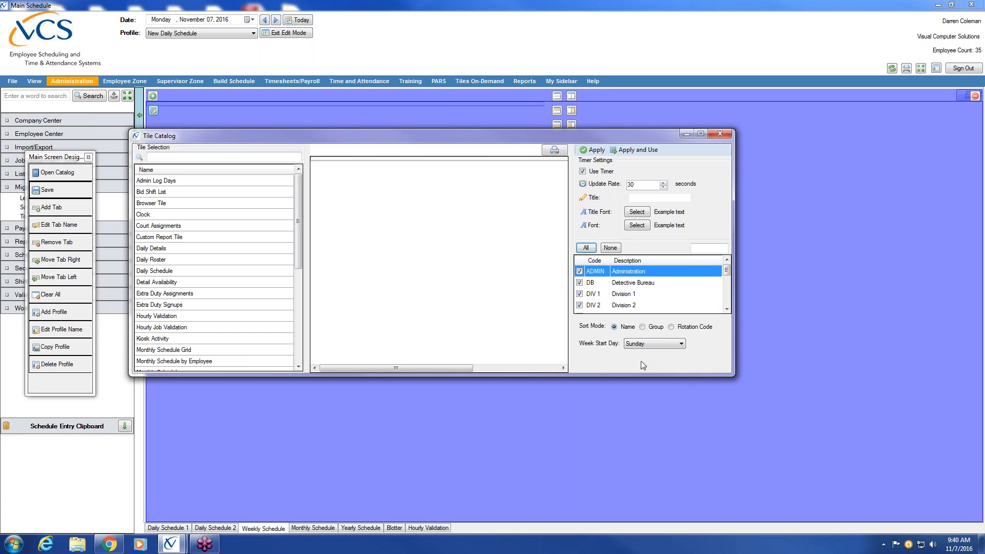
click(643, 327)
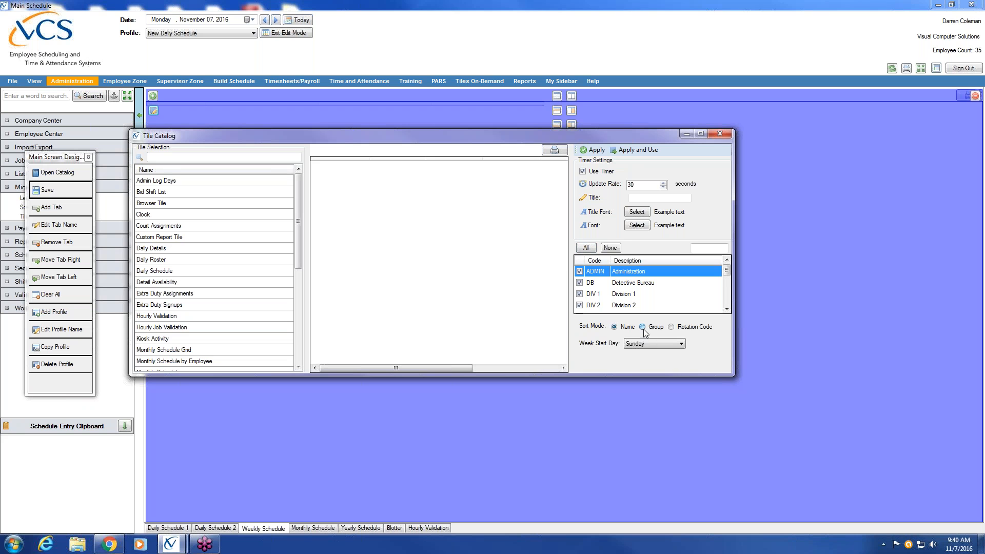
click(681, 344)
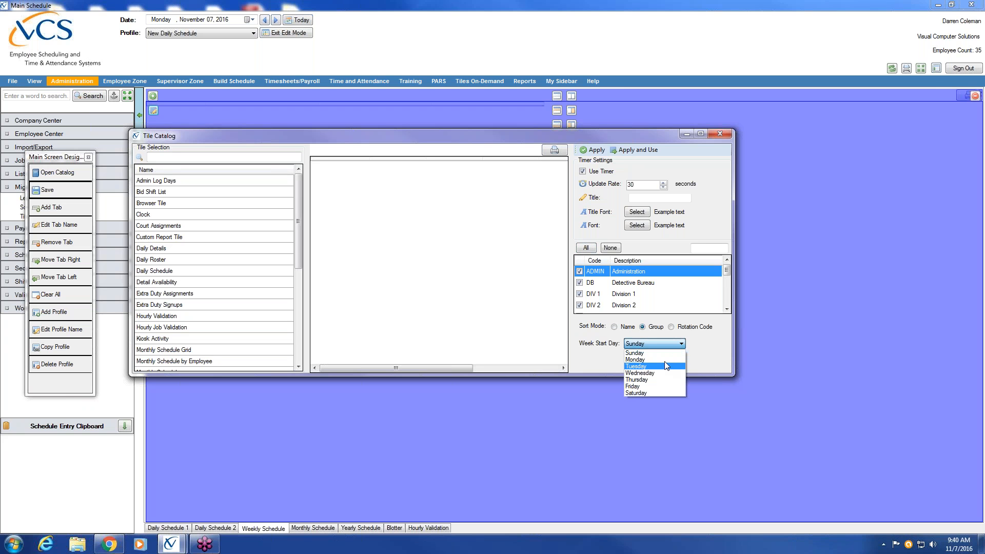
click(667, 360)
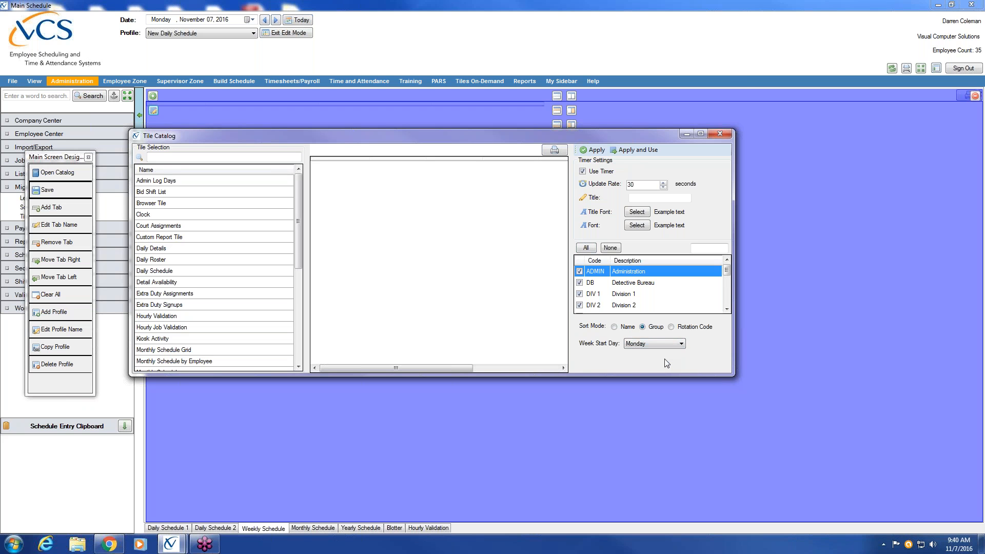
click(636, 151)
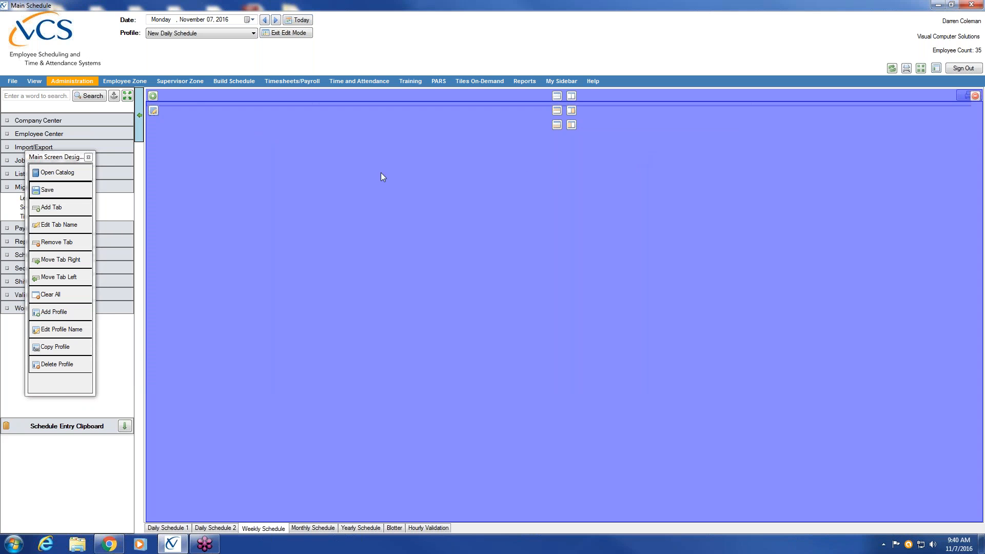
click(47, 190)
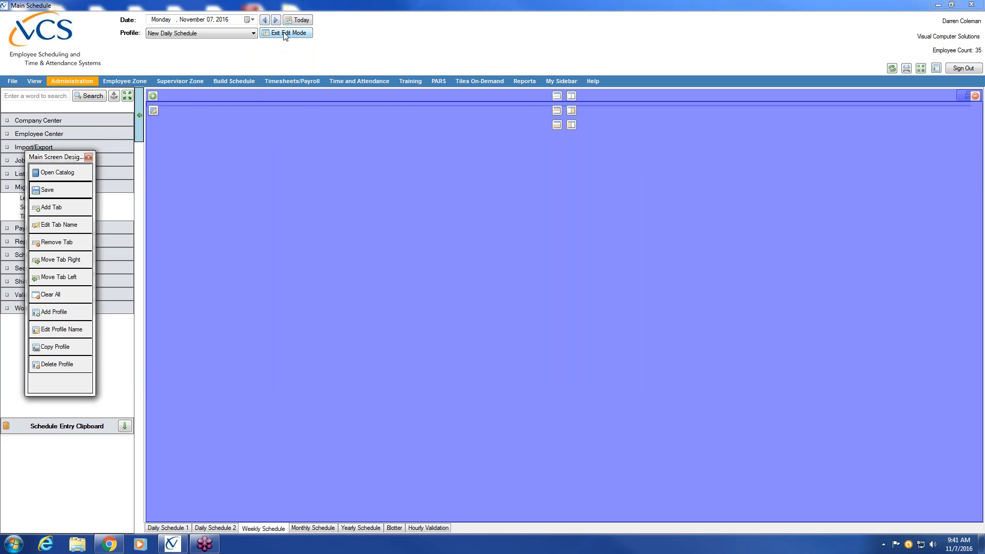
click(286, 33)
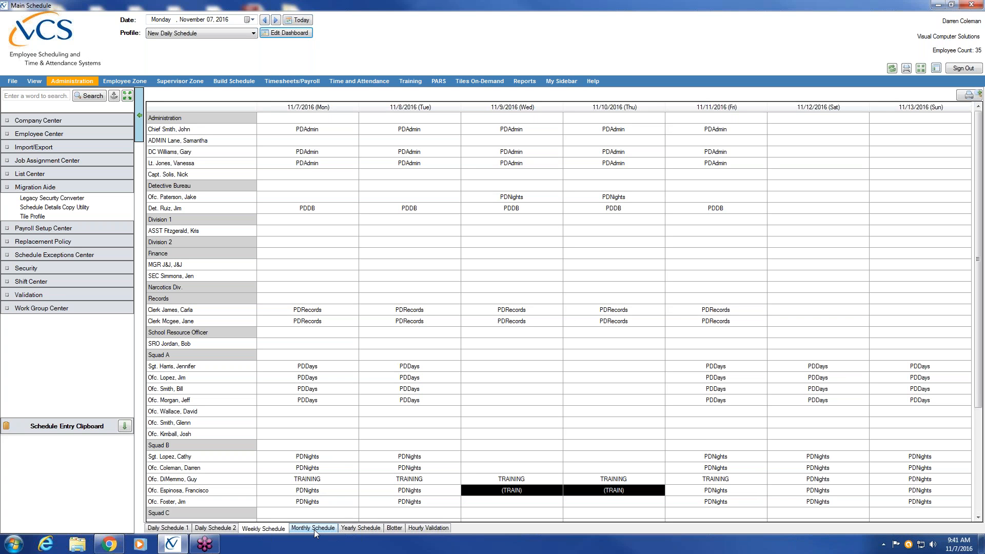
Step: Show the empty Blotter page for 11/7/2016
click(395, 528)
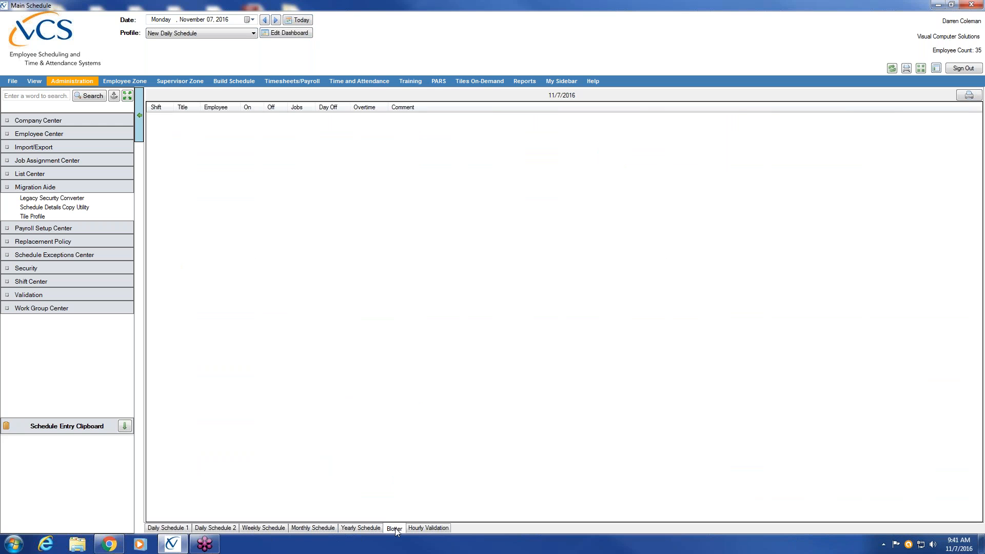
Step: In edit mode, set the Blotter tile to all divisions and add Car, Radio, Rifles and NARCAN columns
click(299, 34)
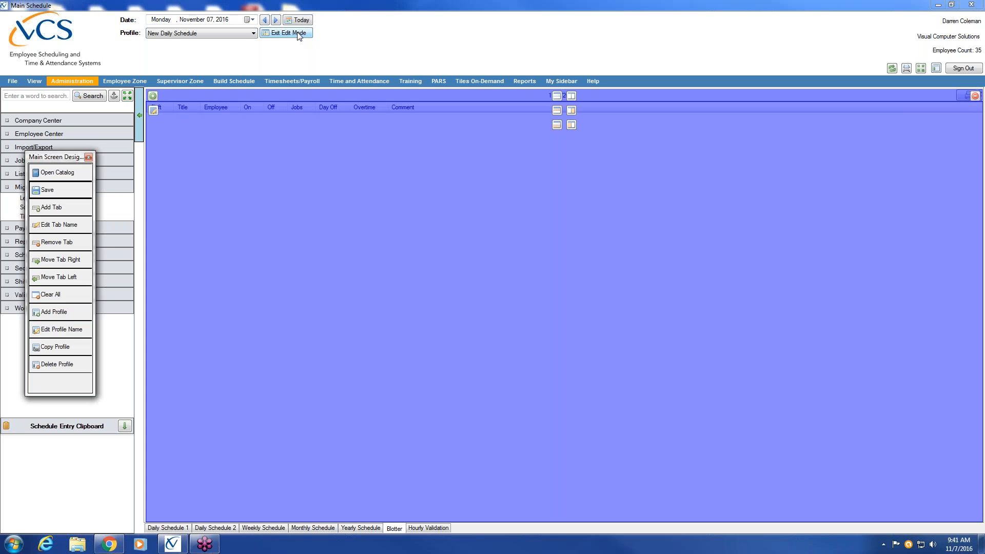
click(153, 112)
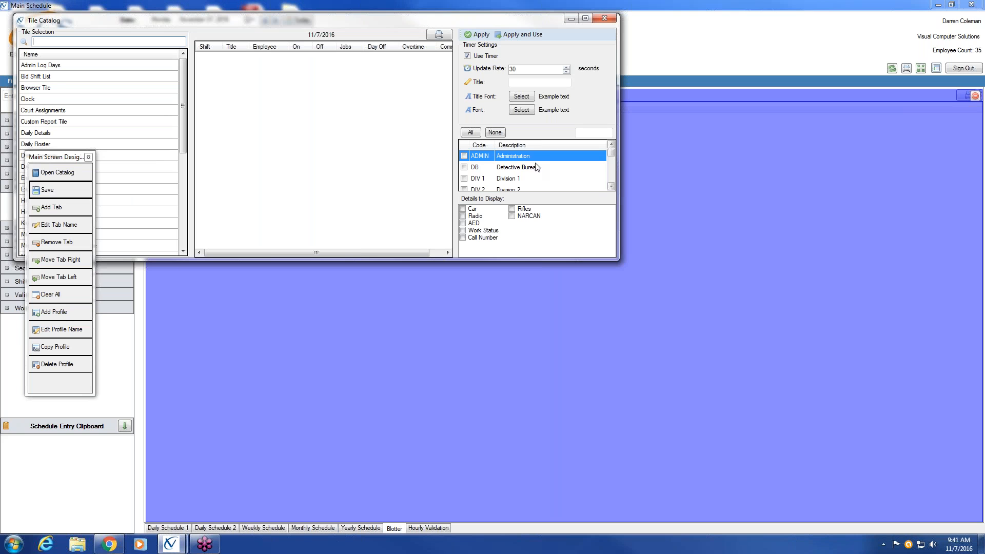
click(472, 132)
click(463, 209)
click(463, 217)
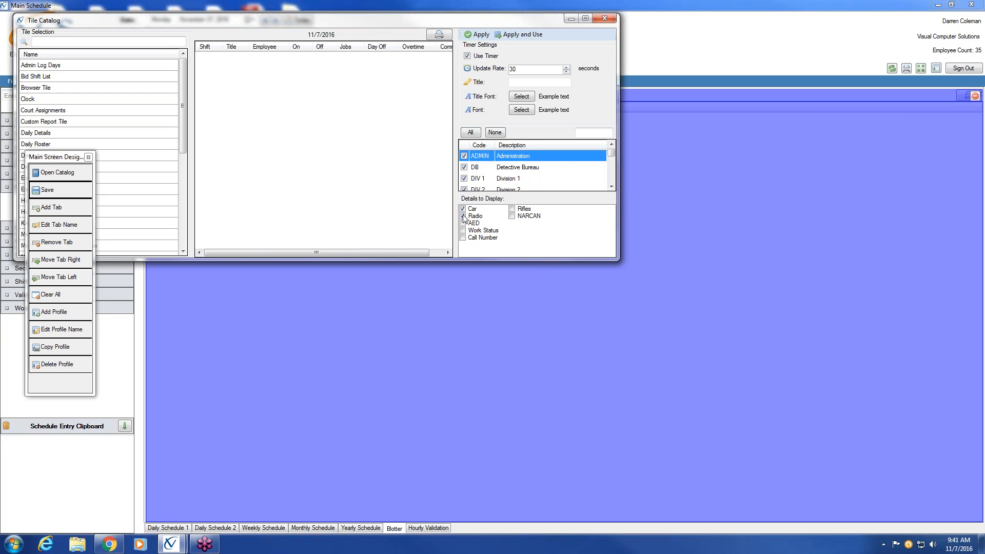
click(512, 209)
click(512, 216)
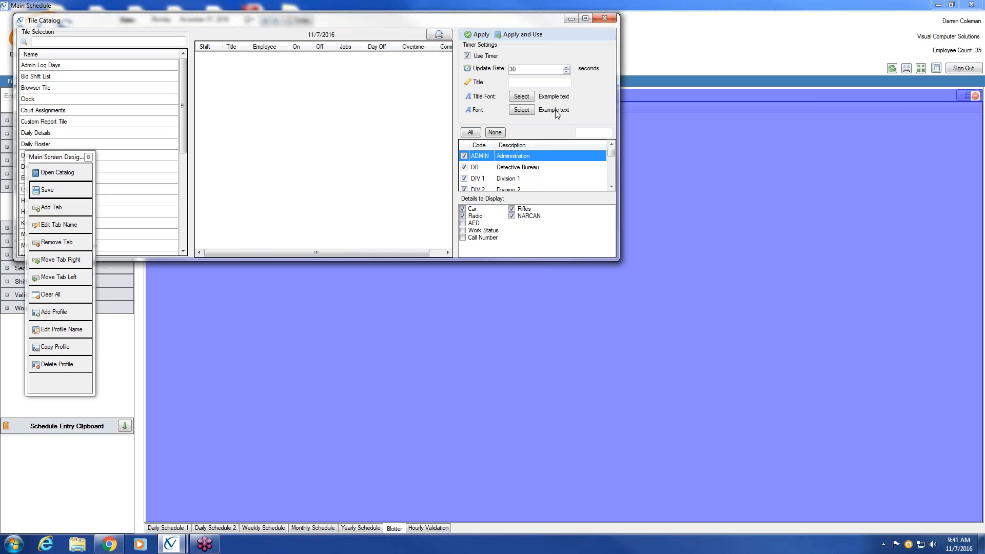
click(512, 37)
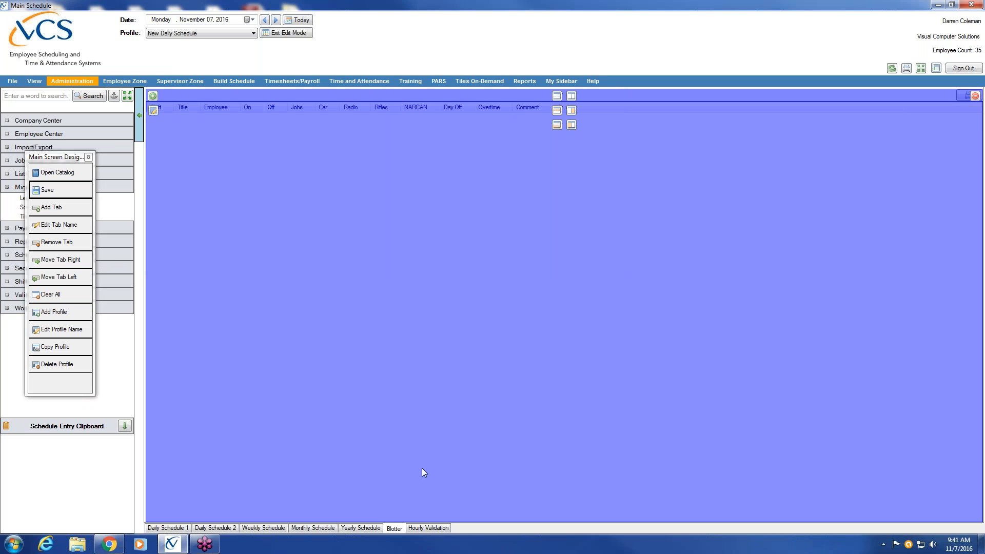
Step: Browse the Yearly and Weekly Schedule pages and return to Daily Schedule 1
click(361, 528)
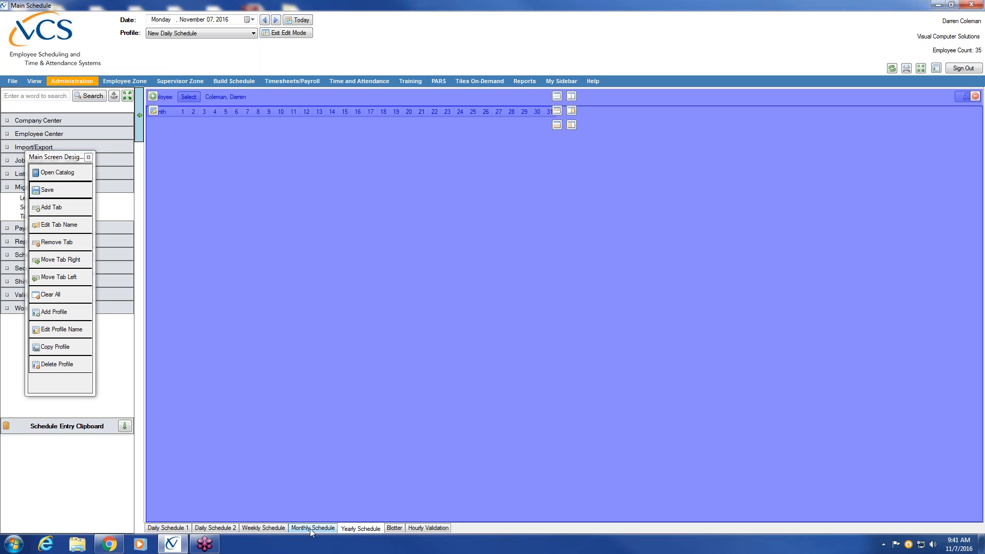
click(310, 528)
click(263, 529)
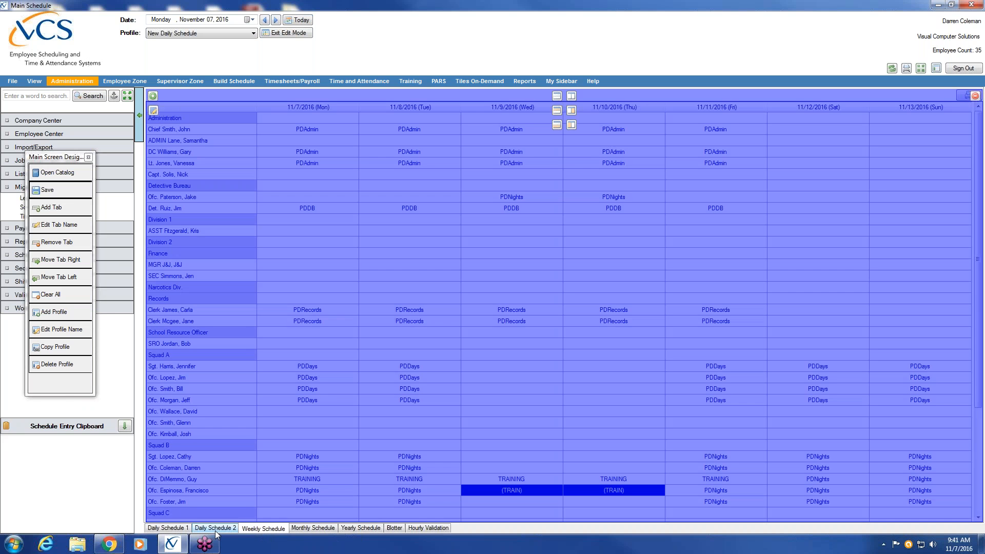
click(177, 529)
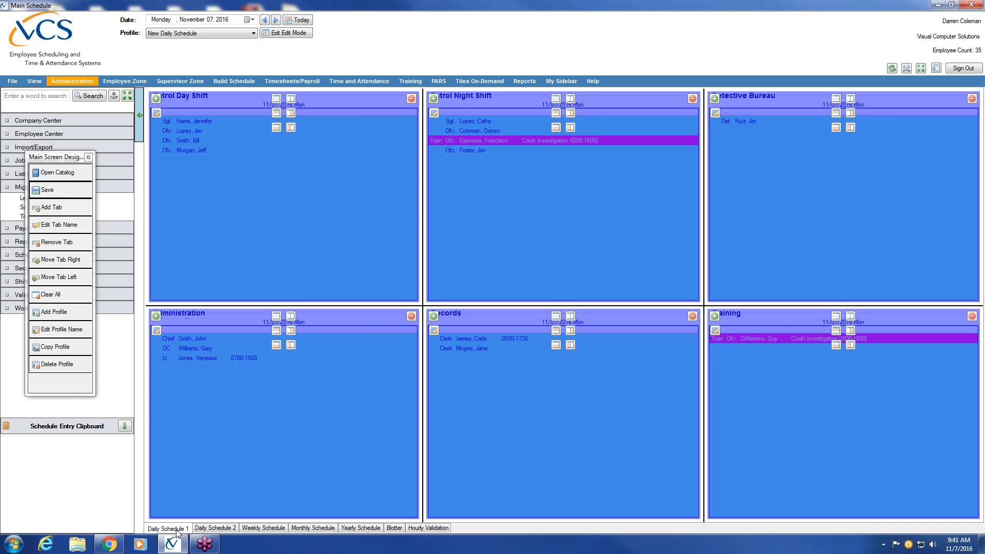
Step: Save the screen design, exit edit mode, and check the Blotter's new equipment columns
click(75, 190)
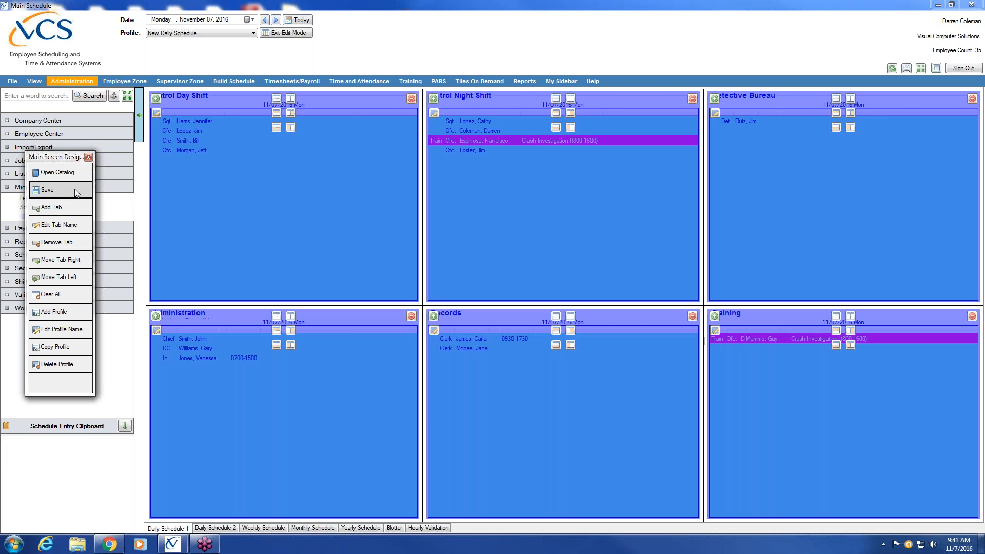
click(291, 33)
click(394, 528)
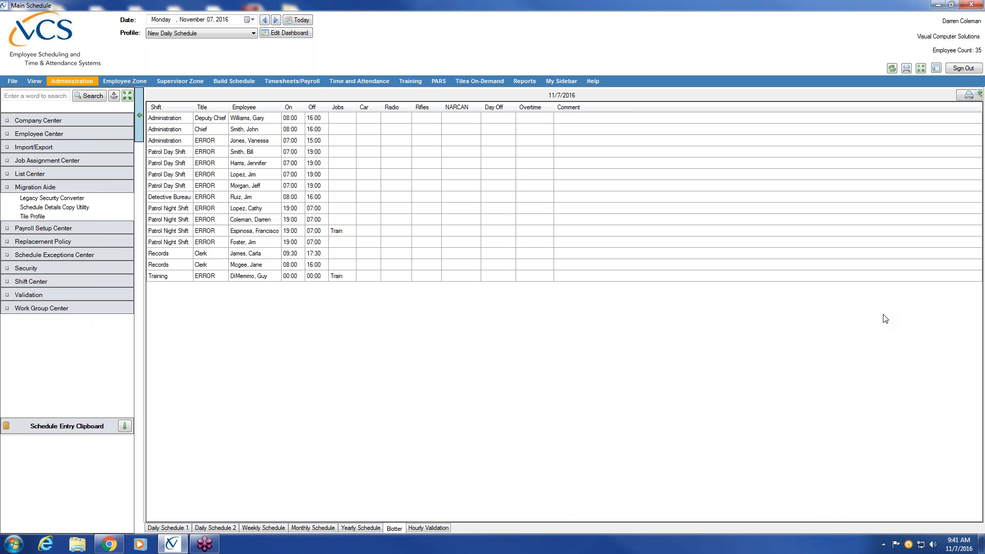
click(174, 531)
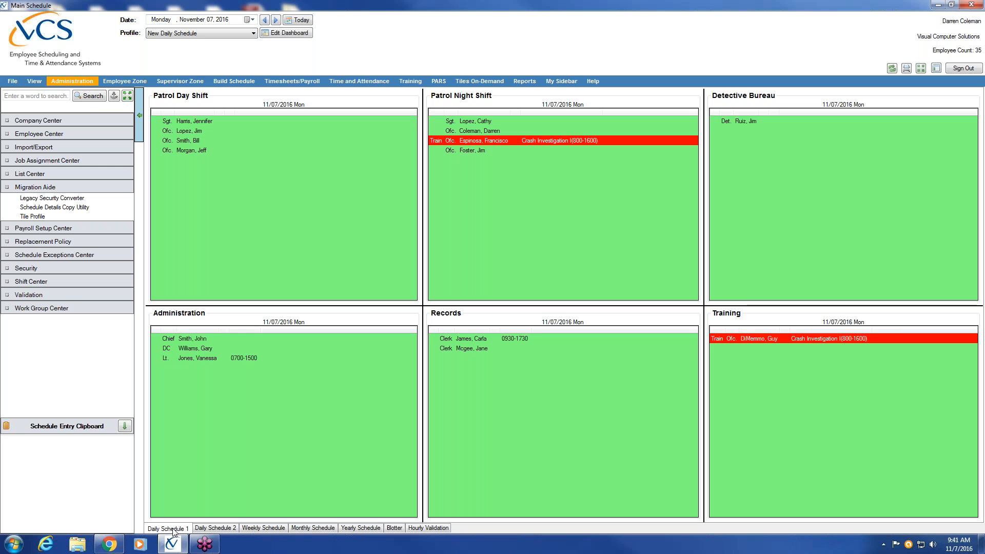
Step: Collapse Migration Aide and open Web Dashboard from the Company Center settings
click(37, 189)
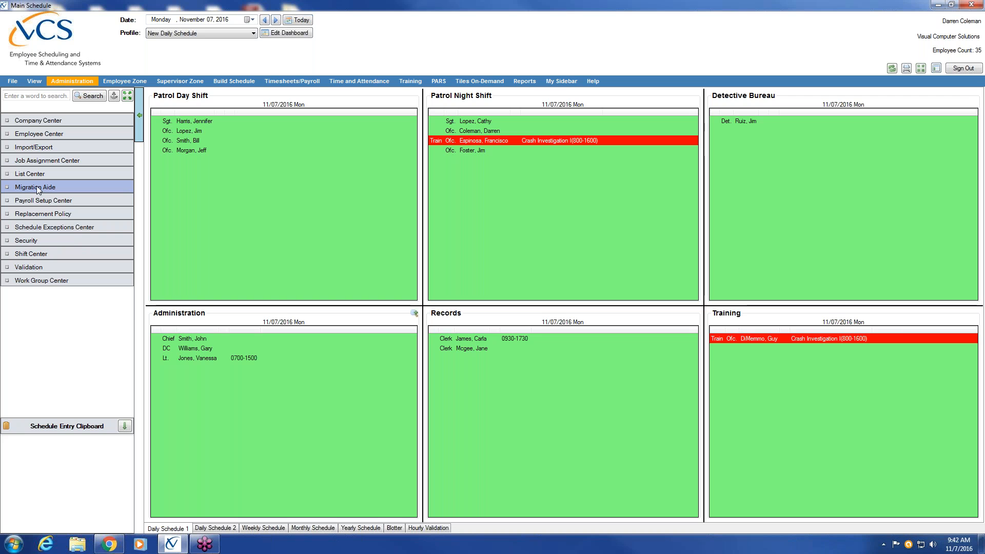
click(42, 122)
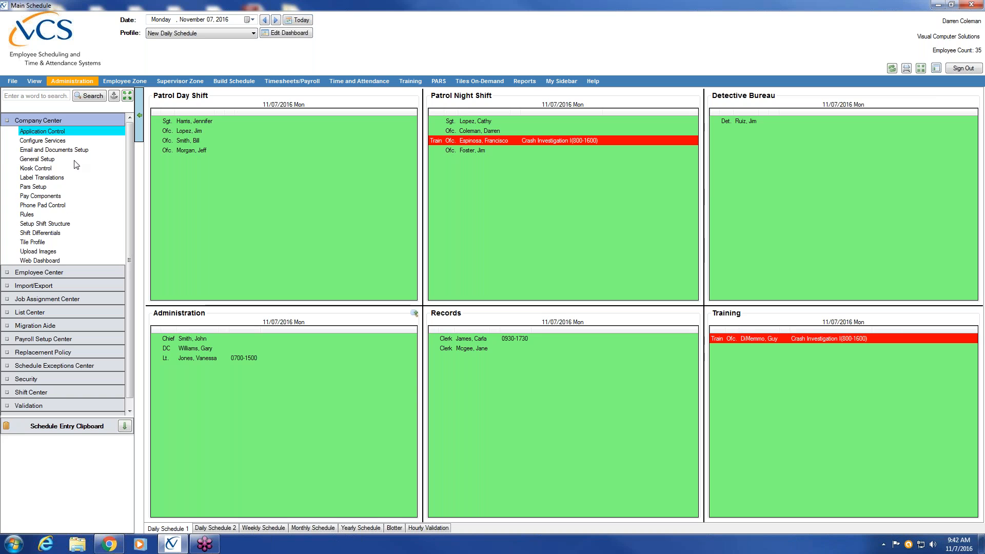
click(59, 260)
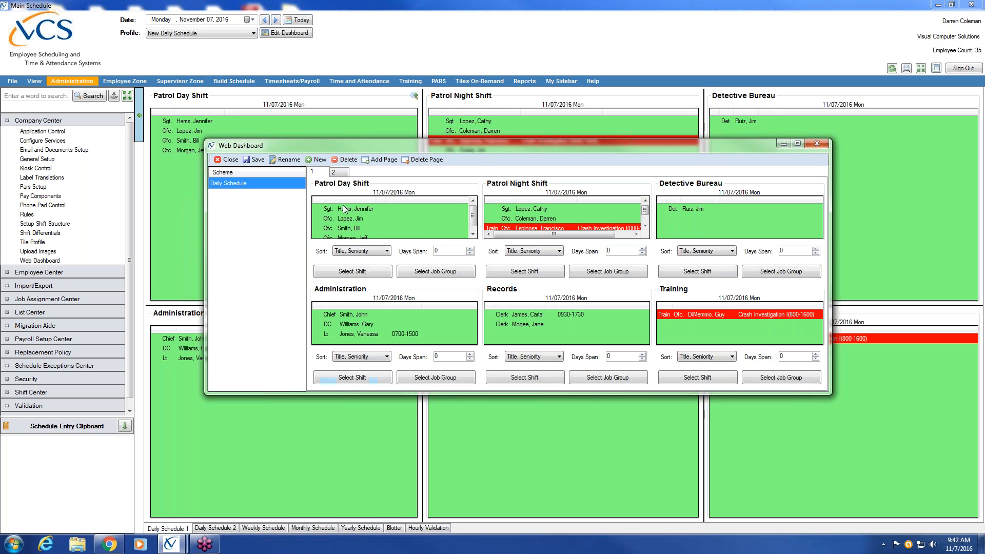
Step: Create a new Web Dashboard scheme named 'Schedule'
click(320, 160)
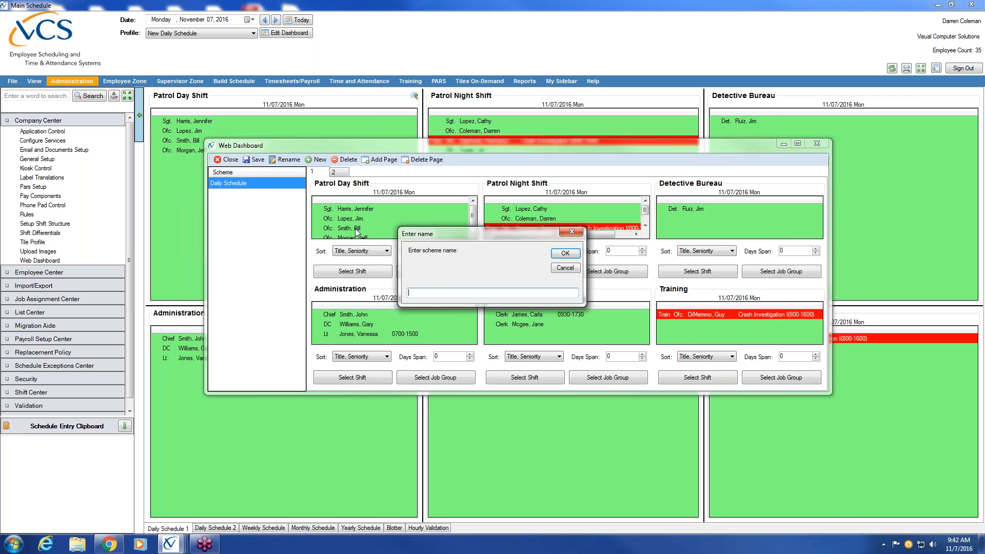
click(412, 290)
text(Schedule)
click(565, 254)
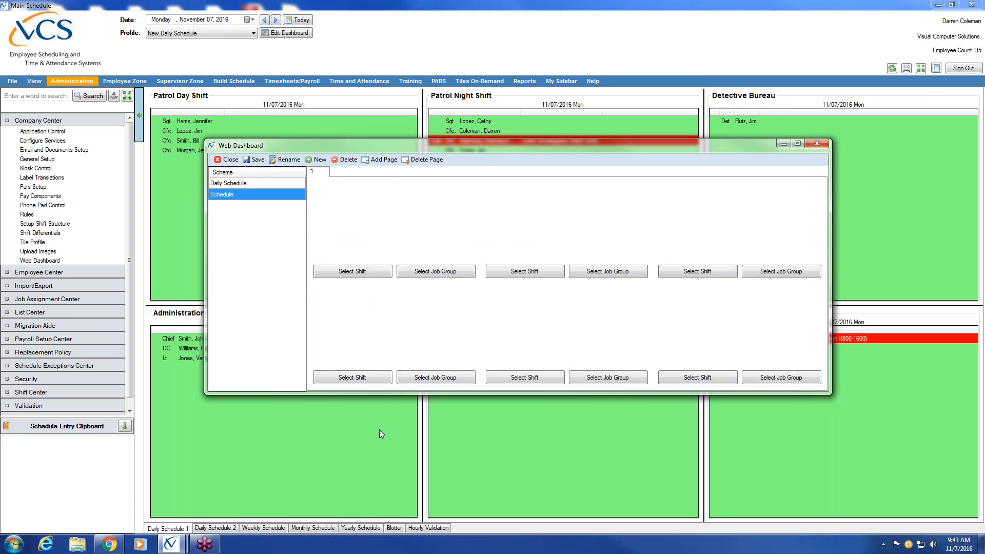
Step: Assign Patrol Day Shift, Patrol Night Shift and Training to the first three tiles
click(345, 272)
click(433, 317)
click(490, 271)
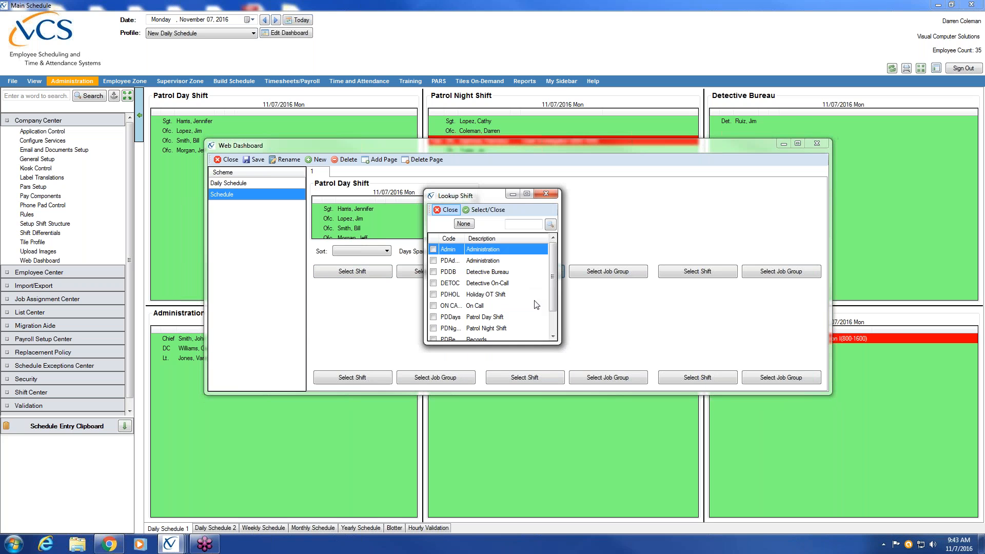
click(433, 329)
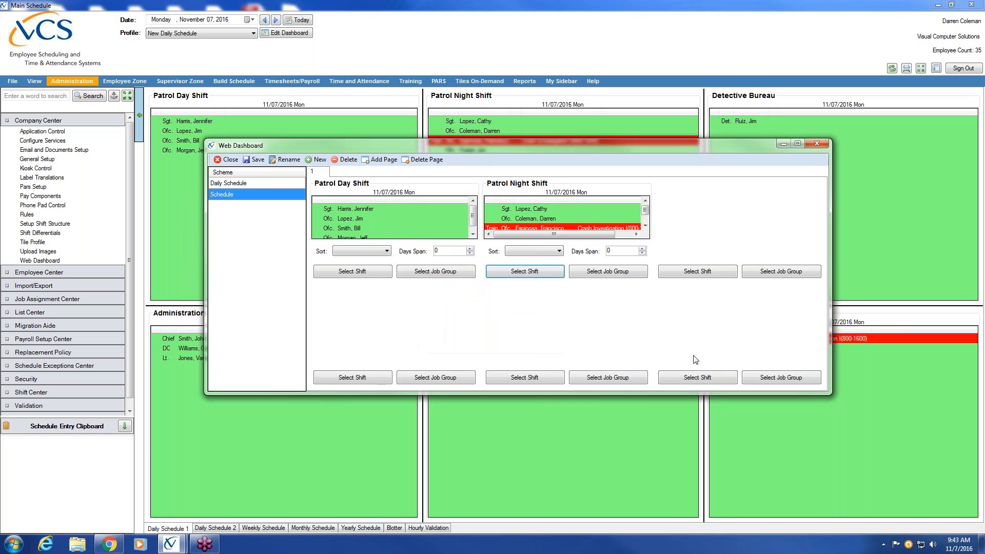
click(697, 272)
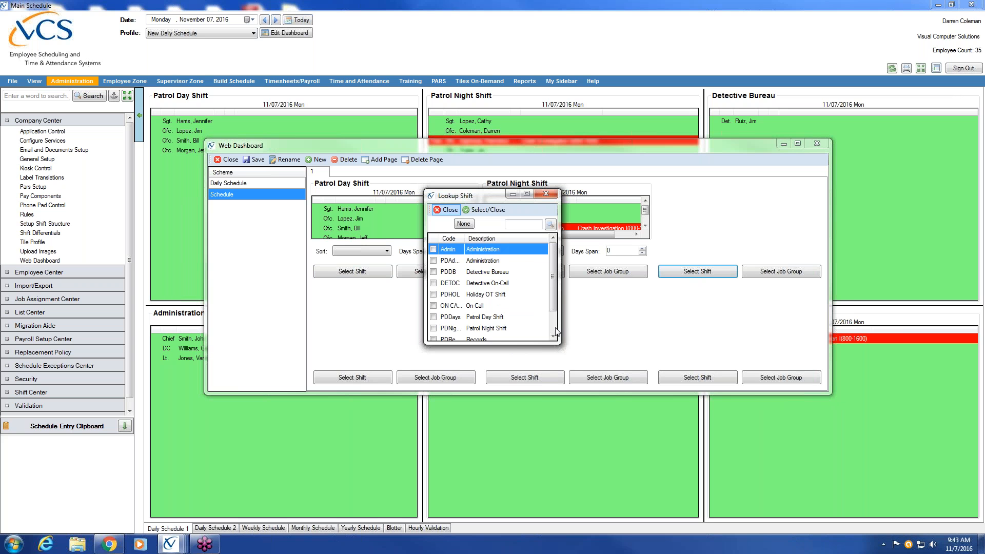
scroll(556, 333, down, 1)
click(434, 327)
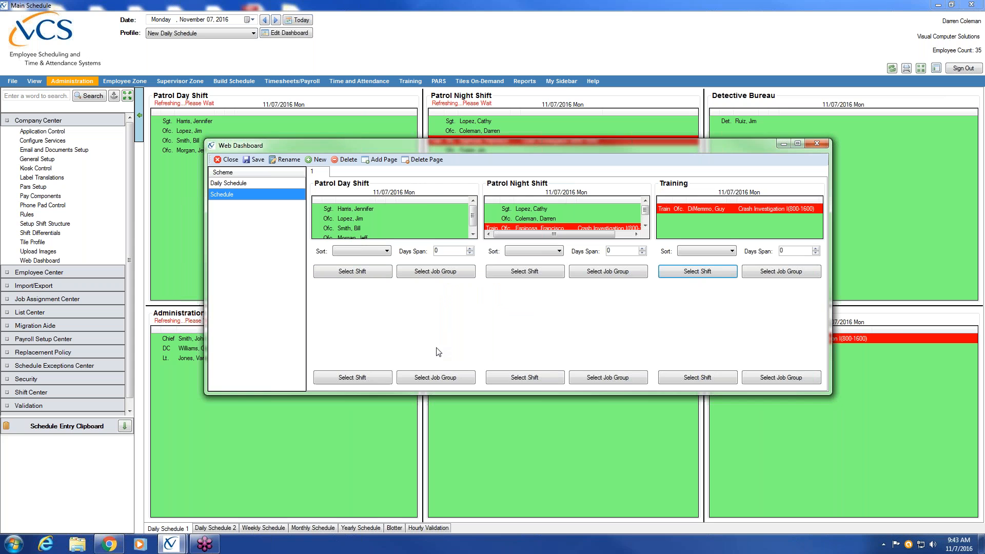
Step: Assign Records, Administration and Detective Bureau to tiles four to six, then add a second page
click(352, 379)
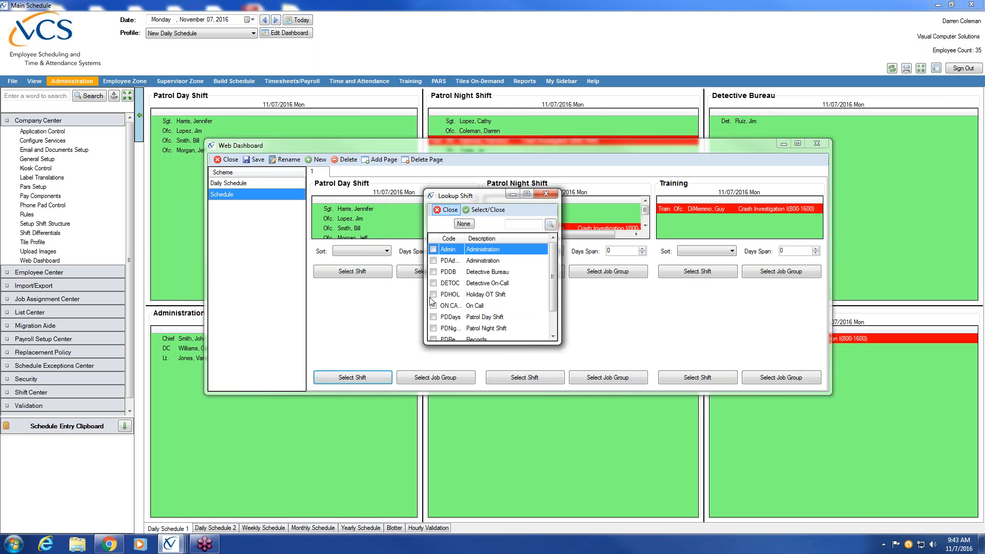
click(434, 338)
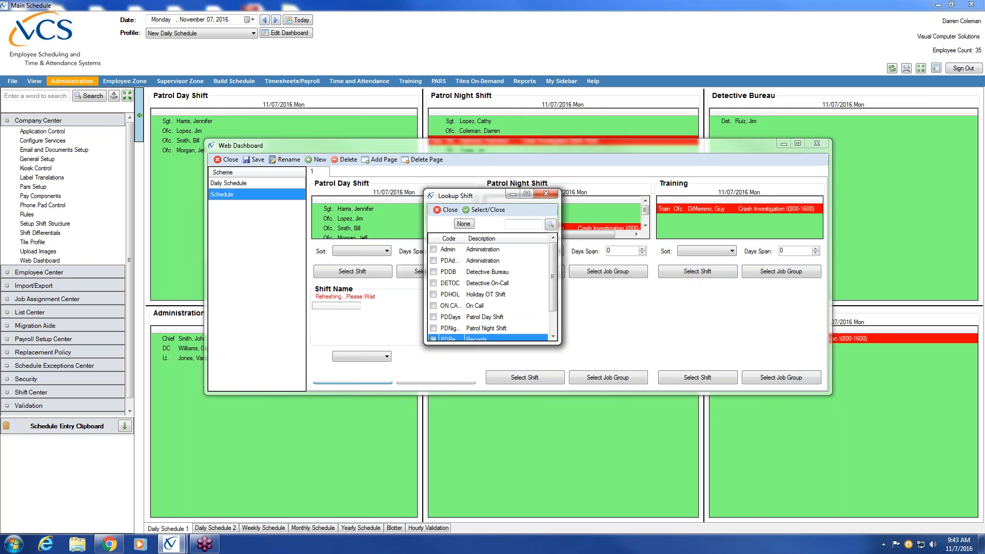
click(520, 378)
click(434, 249)
click(698, 377)
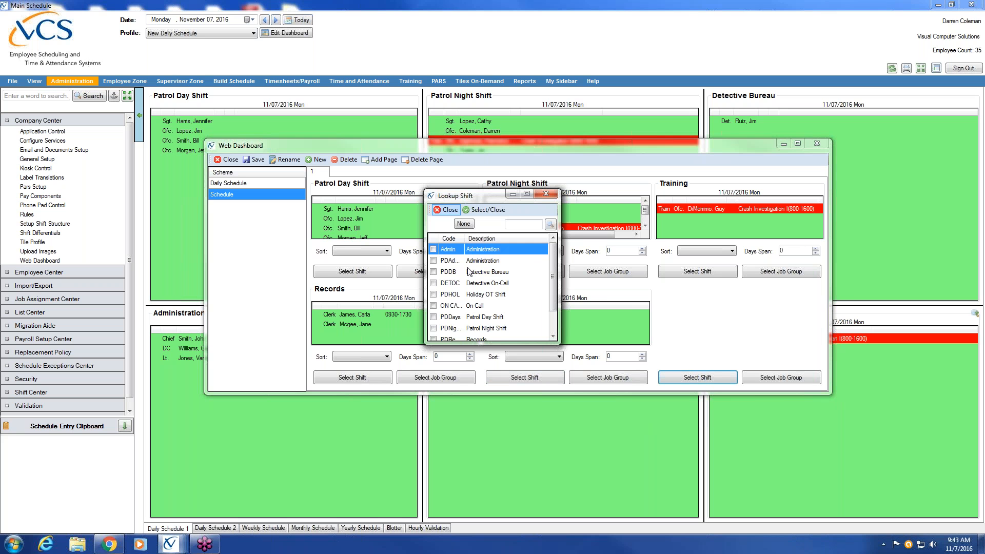
click(434, 272)
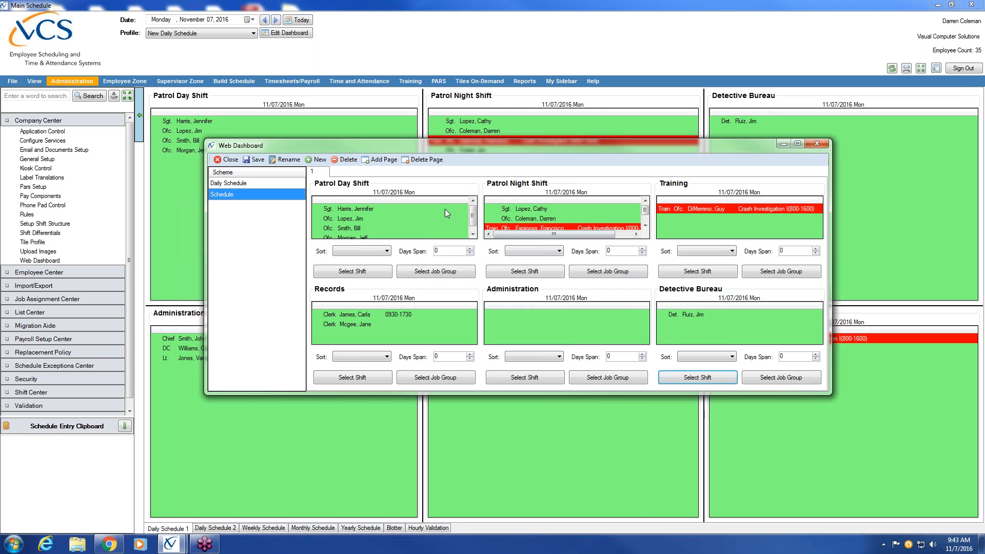
click(380, 159)
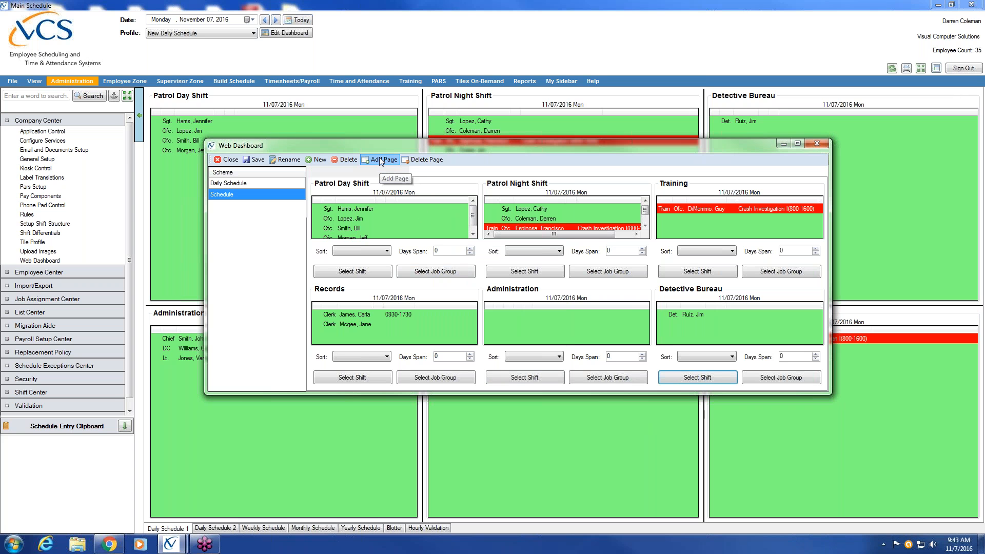
Step: Fill page 2's two tiles with Detective On-Call and Holiday OT Shift
click(344, 275)
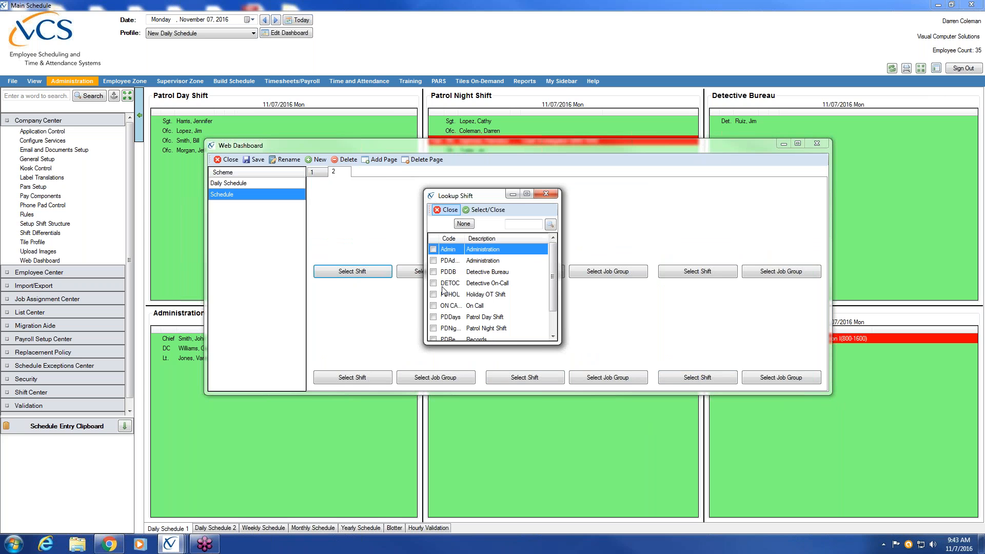
double_click(434, 285)
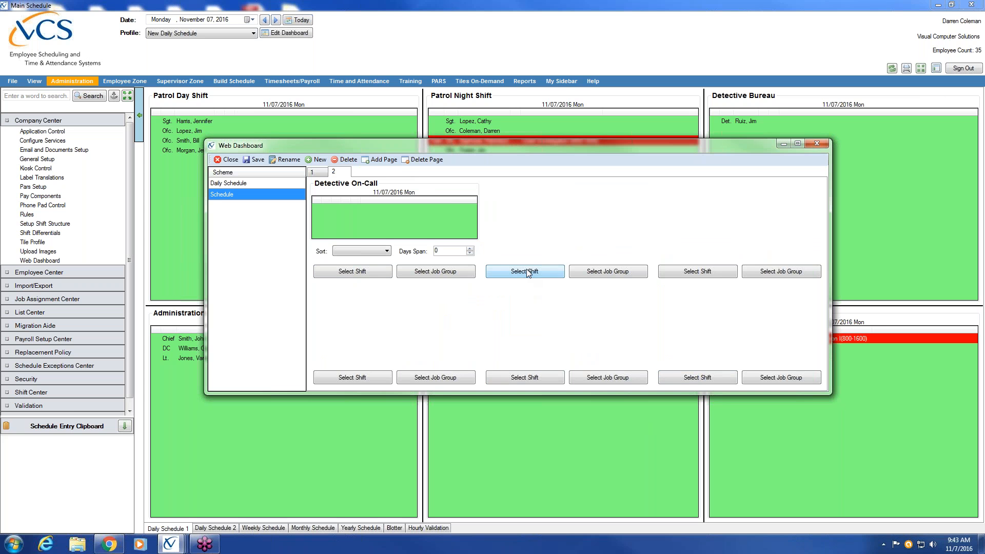
click(524, 271)
scroll(553, 331, down, 3)
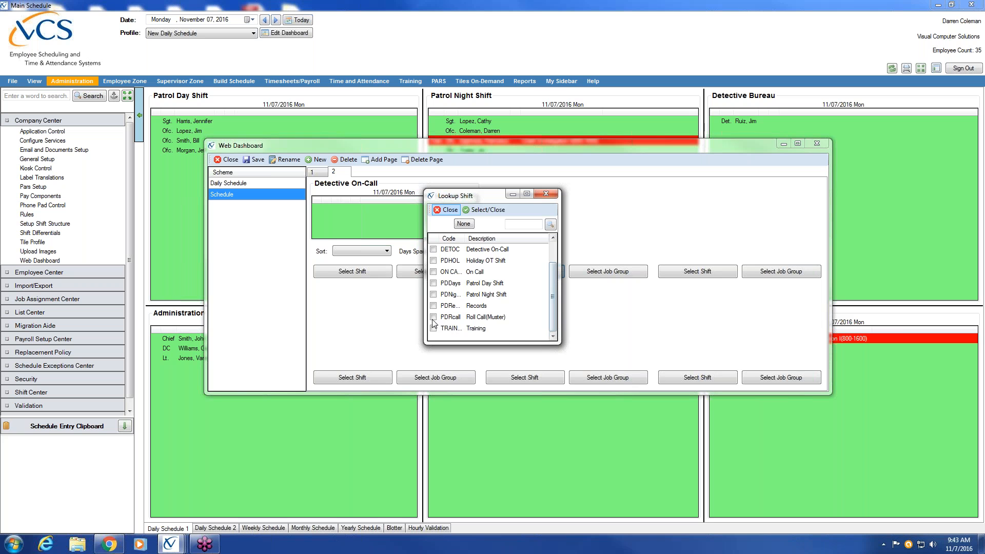
double_click(437, 262)
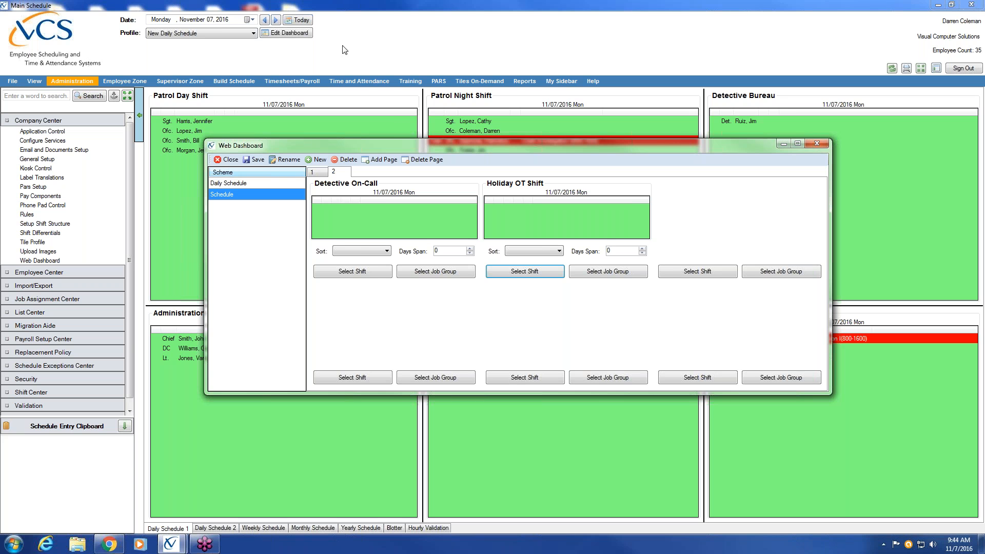
Step: Close Web Dashboard, review the Daily Schedule 2, Weekly and Yearly pages, then return to Daily Schedule 1
click(220, 161)
click(218, 529)
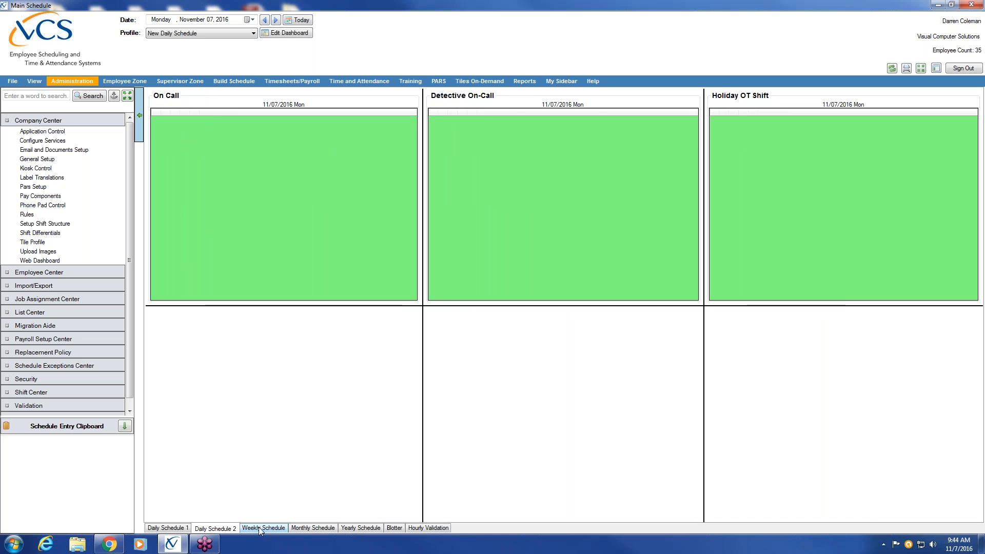
click(261, 528)
click(362, 528)
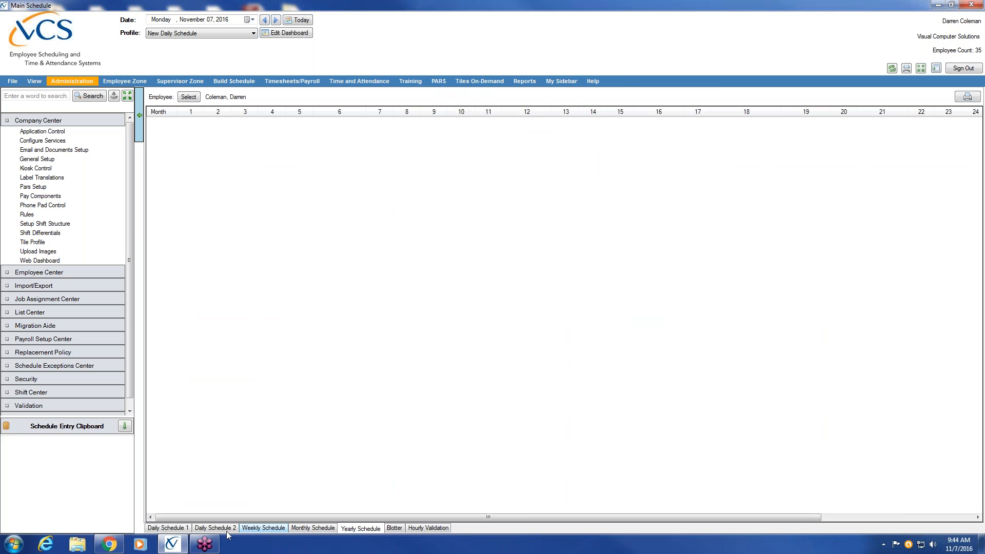
click(159, 529)
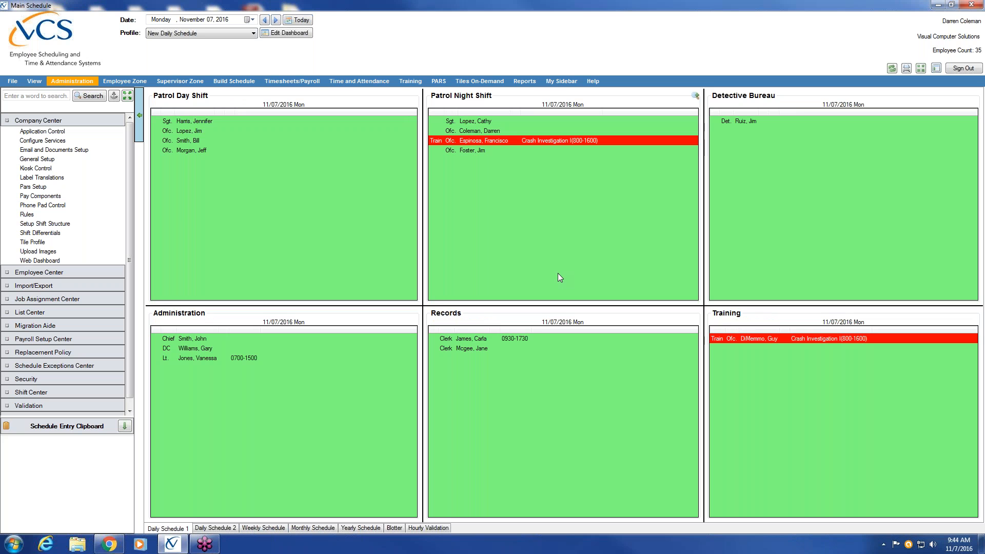